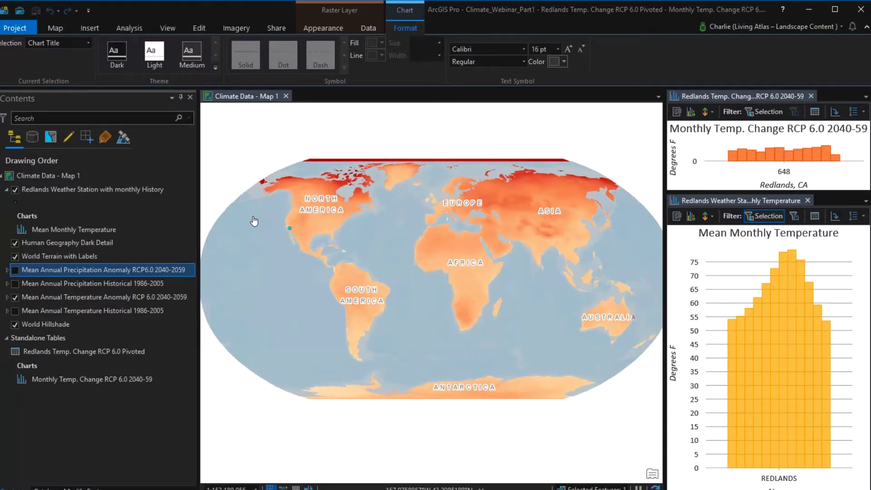
- Select the RCP 6.0 2040-2059 anomaly and historical temperature layers, and expand the anomaly layer's legend
left_click(138, 295)
left_click(106, 309, "ctrl")
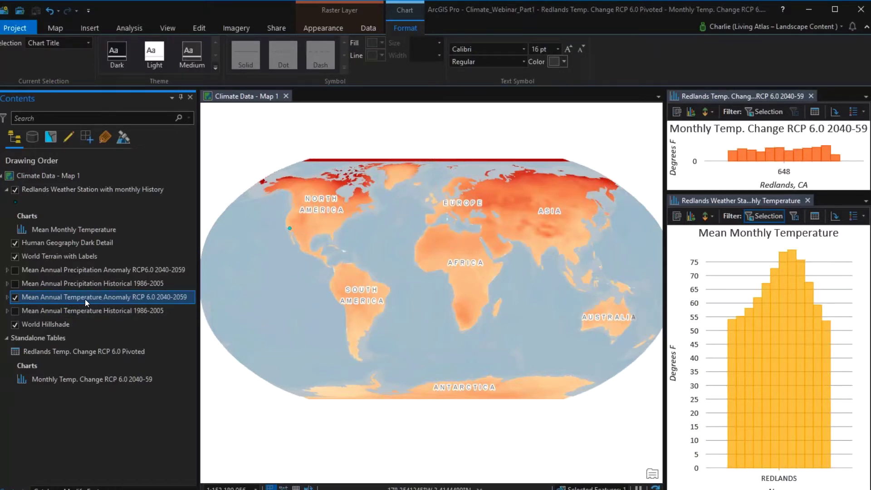
left_click(6, 298)
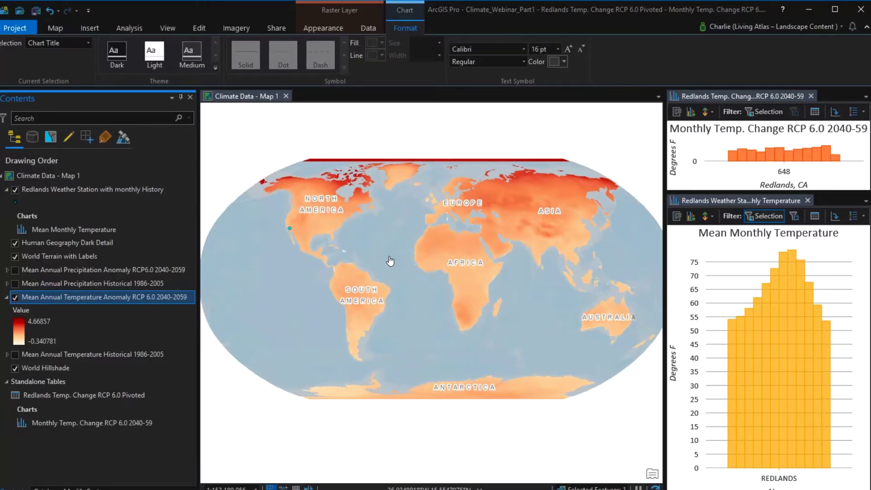
left_click(435, 363)
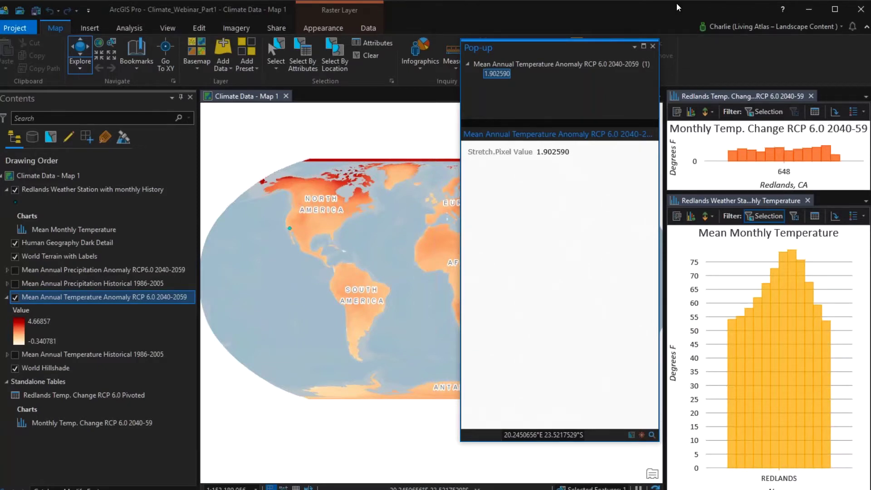
left_click(652, 47)
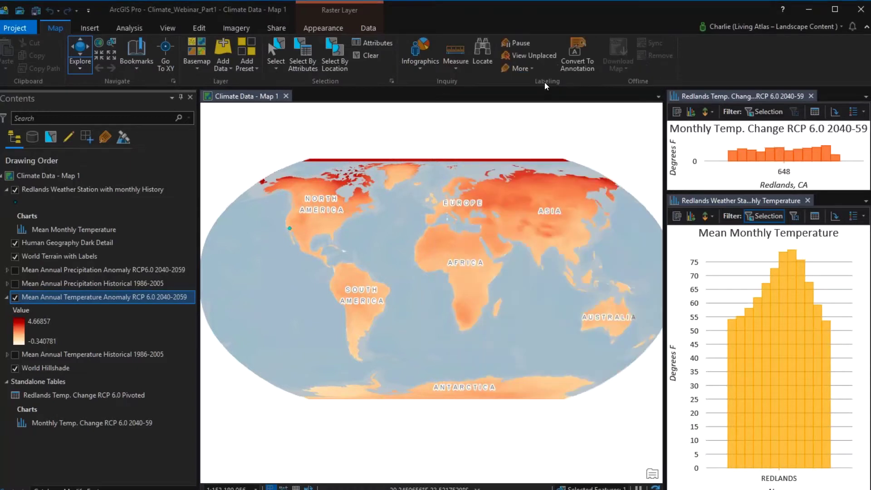
- Turn off both temperature layers and World Terrain with Labels, and turn on Precipitation Historical 1986-2005
left_click(15, 298)
left_click(15, 355)
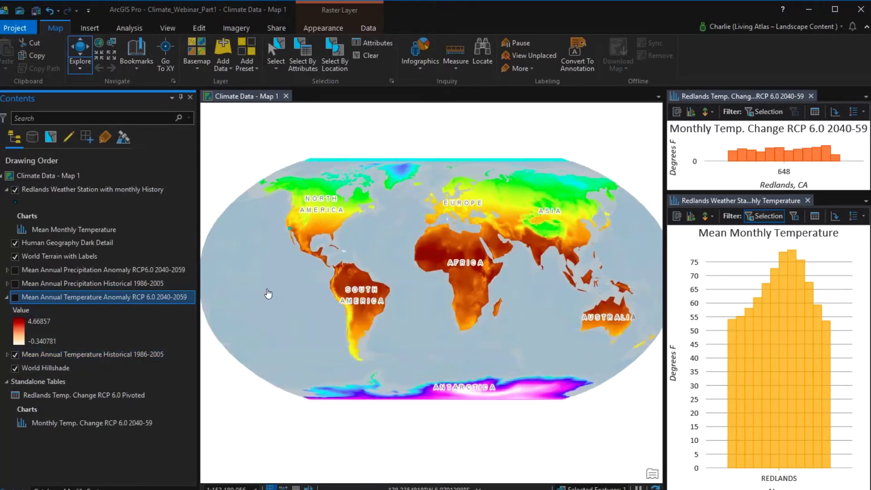
left_click(15, 257)
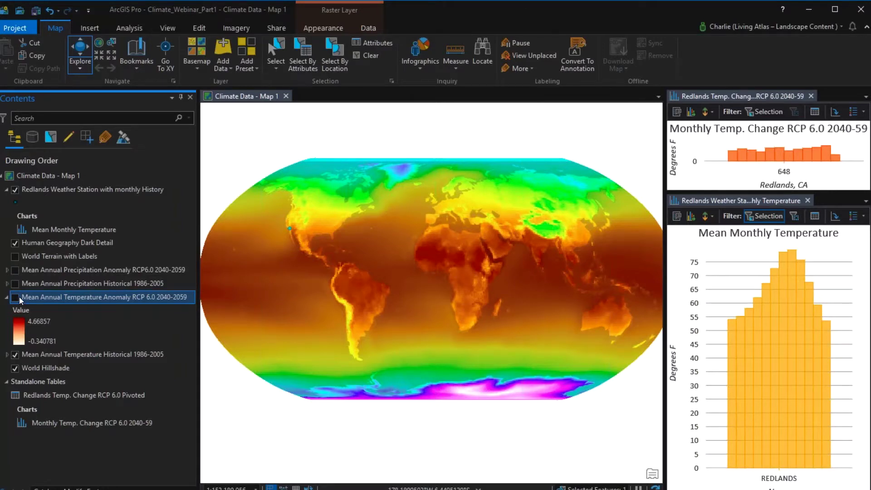
left_click(15, 358)
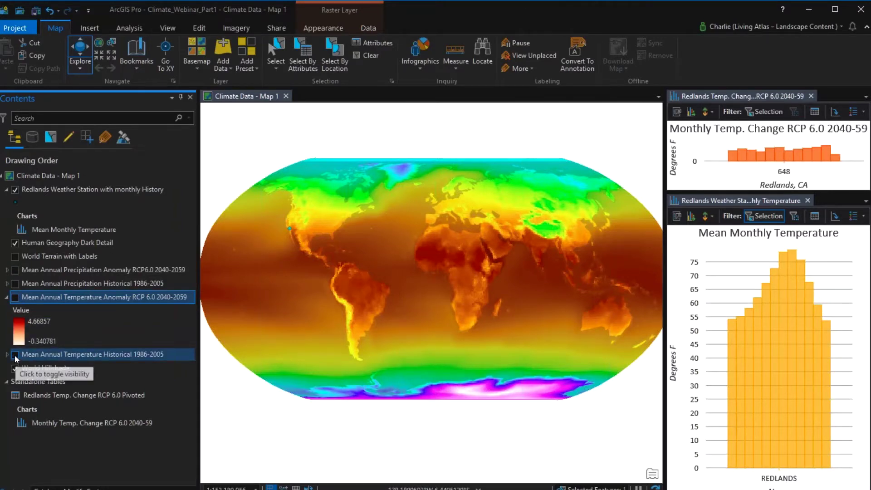
left_click(15, 284)
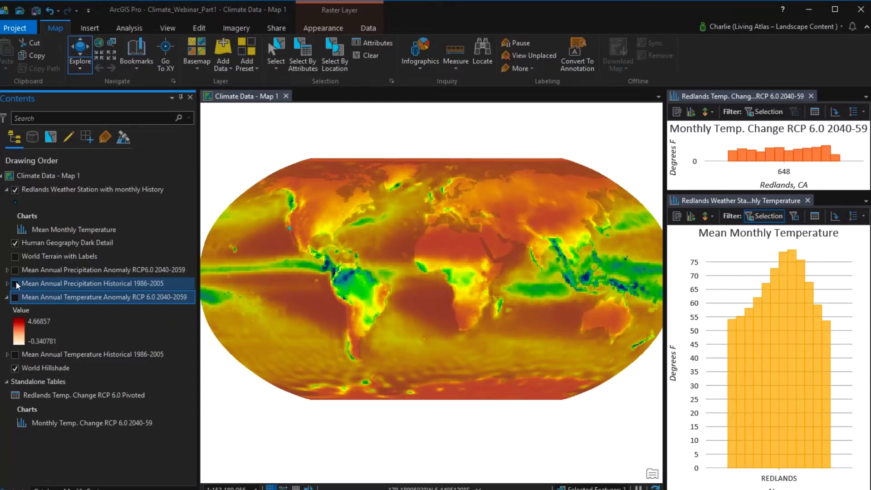
- Turn off Precipitation Historical and turn on the Precipitation Anomaly RCP6.0 2040-2059 layer
left_click(16, 284)
left_click(15, 271)
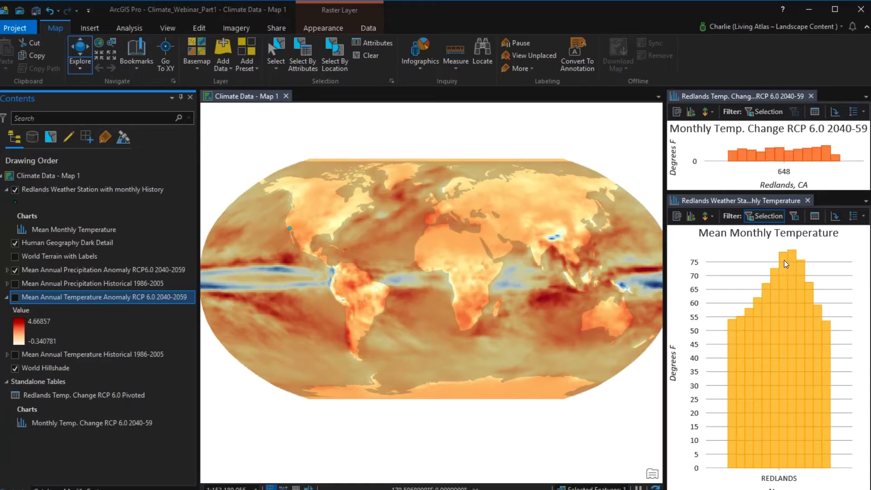
- Read the chart bar values and give the Mean Monthly Temperature chart more room
mouse_move(786, 263)
mouse_move(780, 159)
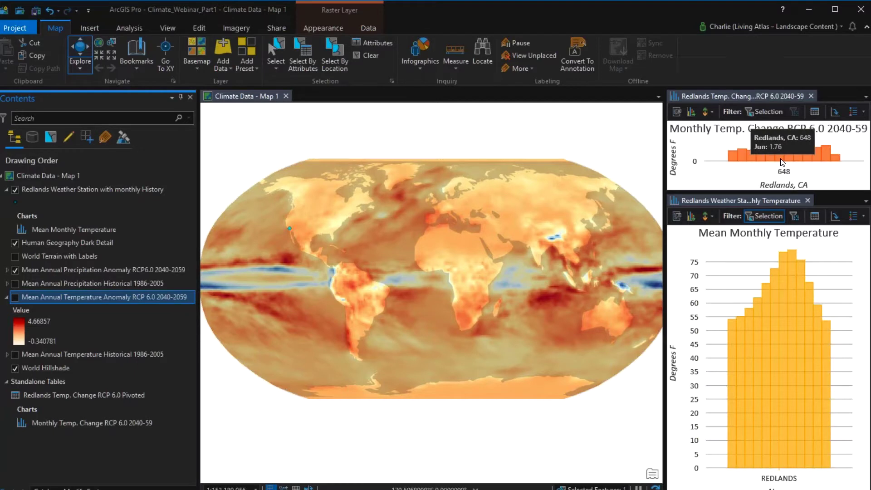
mouse_move(779, 191)
left_mouse_down()
mouse_move(779, 180)
mouse_move(780, 188)
left_mouse_up()
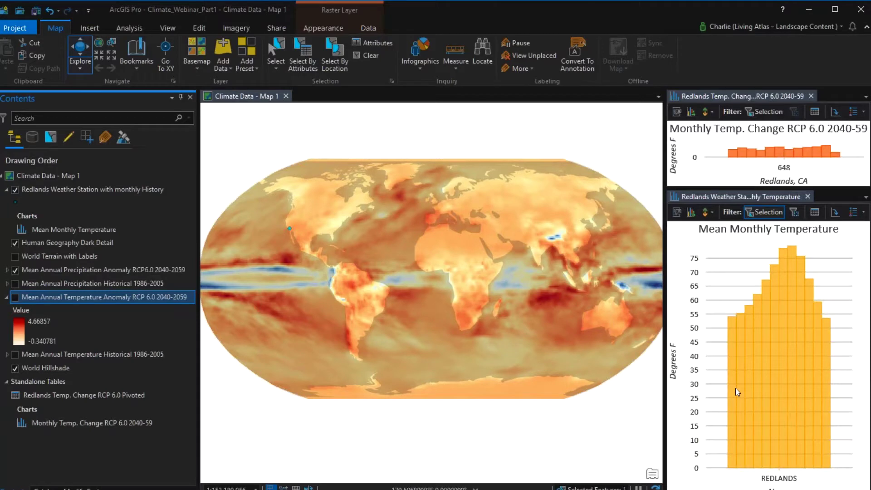
mouse_move(736, 388)
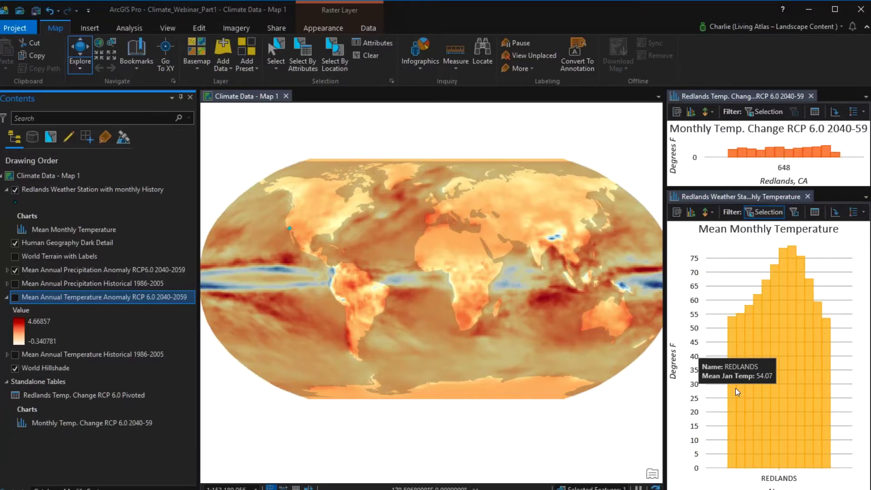
mouse_move(810, 364)
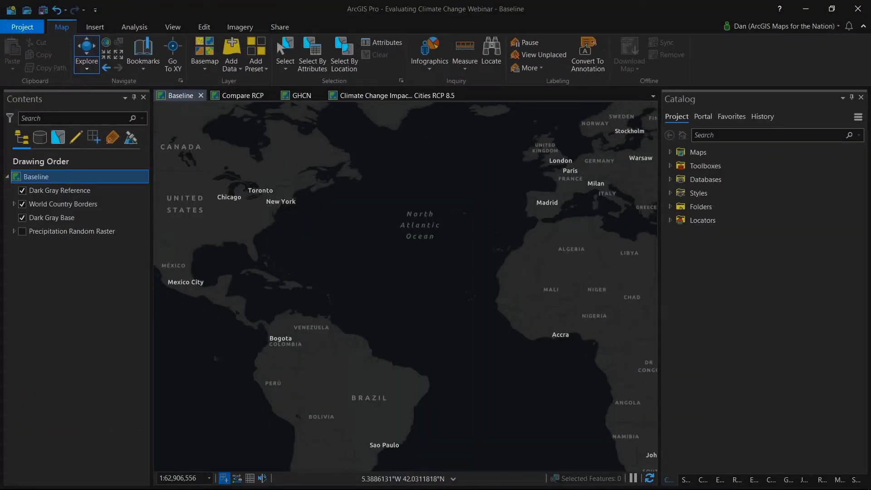
left_click(707, 10)
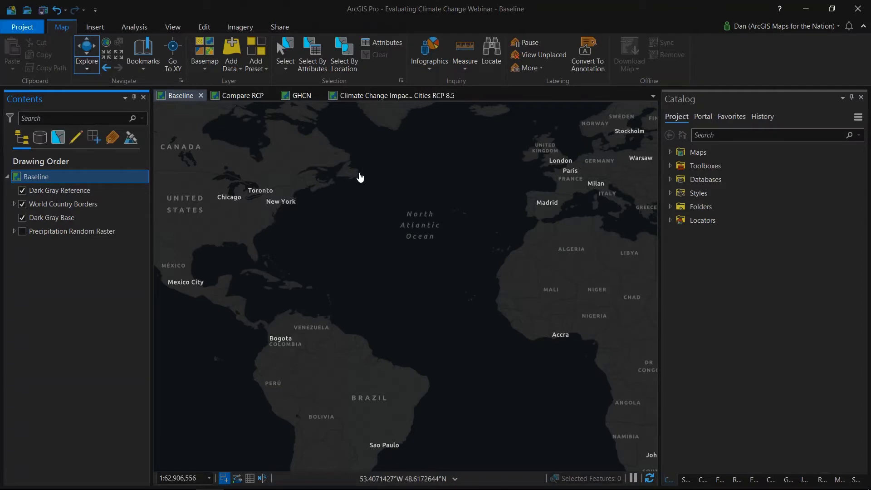
left_click(727, 221)
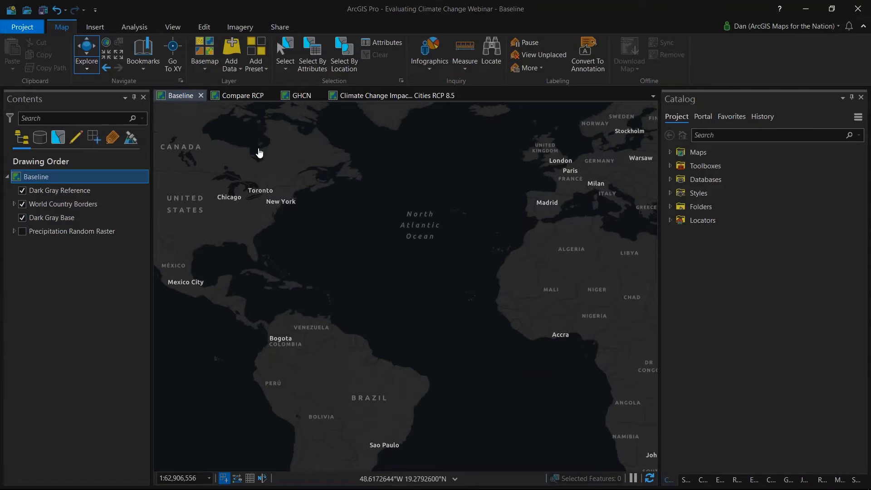
- Add climatology_pr_annual_mean_of_monthly_sums from baseline_pr_annual_mean_1986_2005.nc as a multidimensional raster layer
left_click(233, 72)
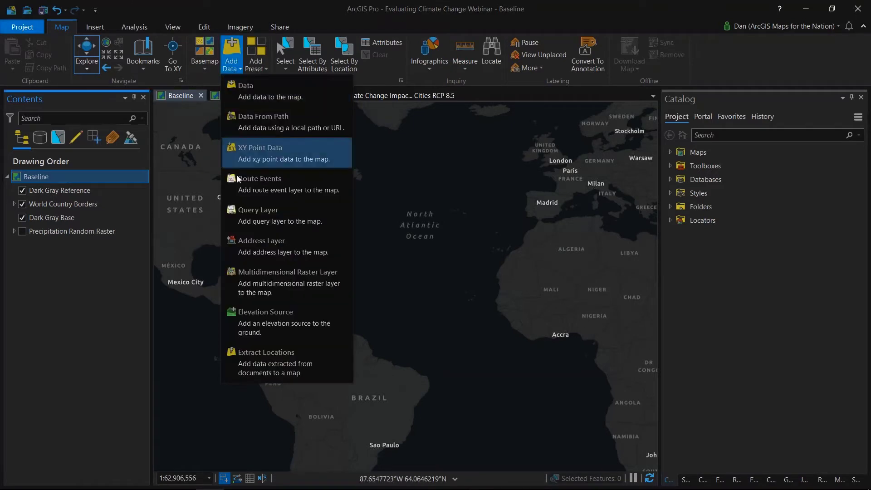
left_click(253, 280)
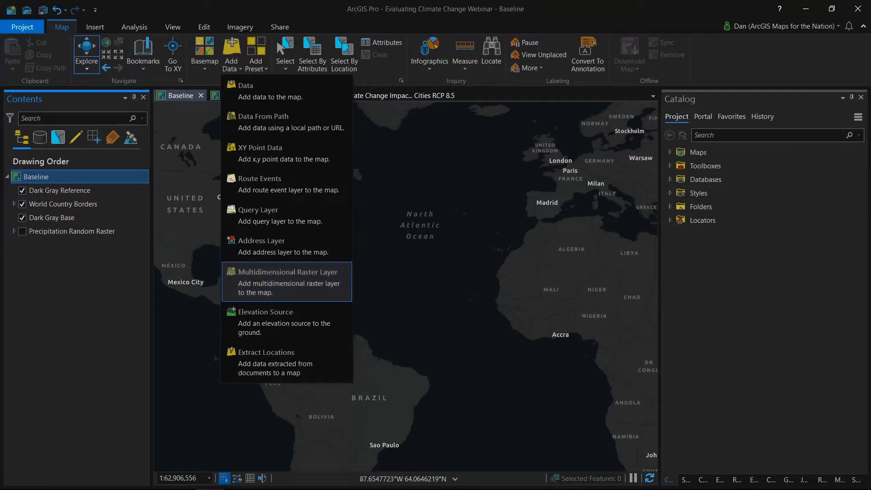
left_click(557, 145)
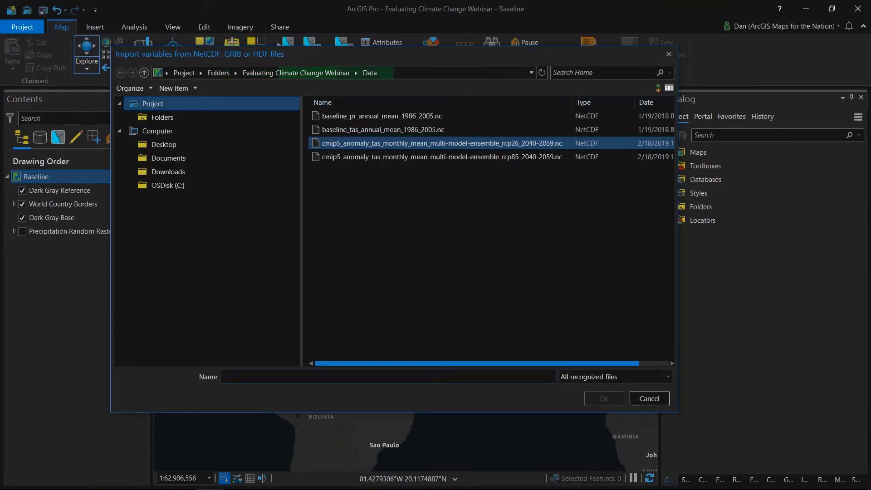
left_click(379, 115)
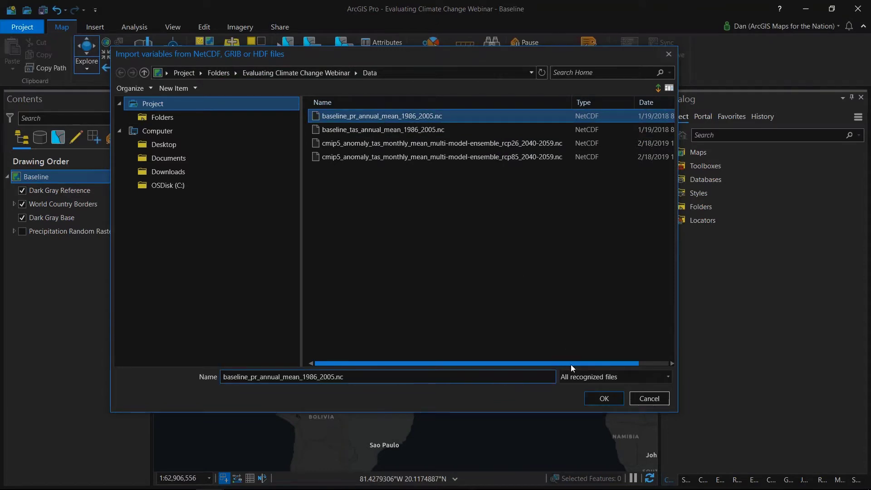
left_click(604, 398)
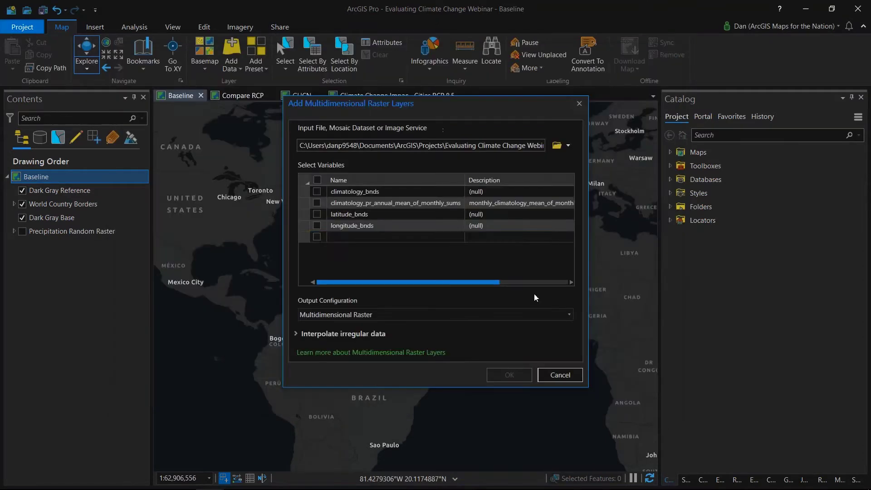
left_click(314, 202)
left_click(319, 205)
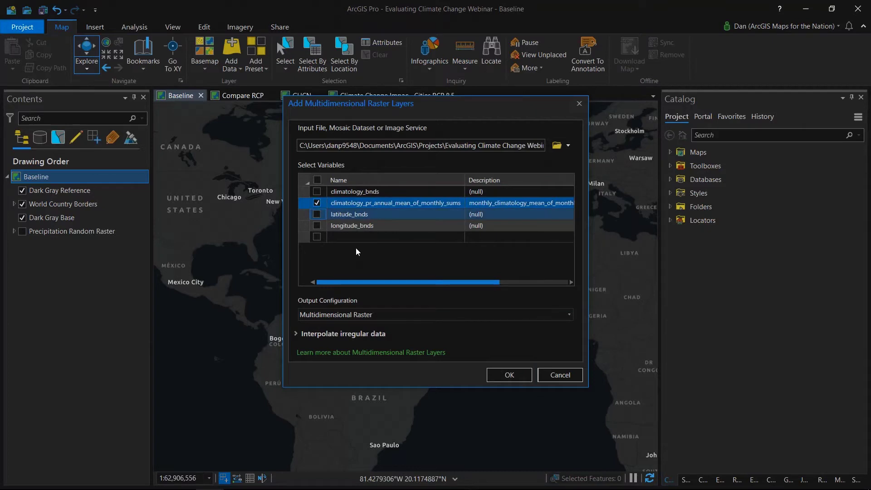
left_click(501, 375)
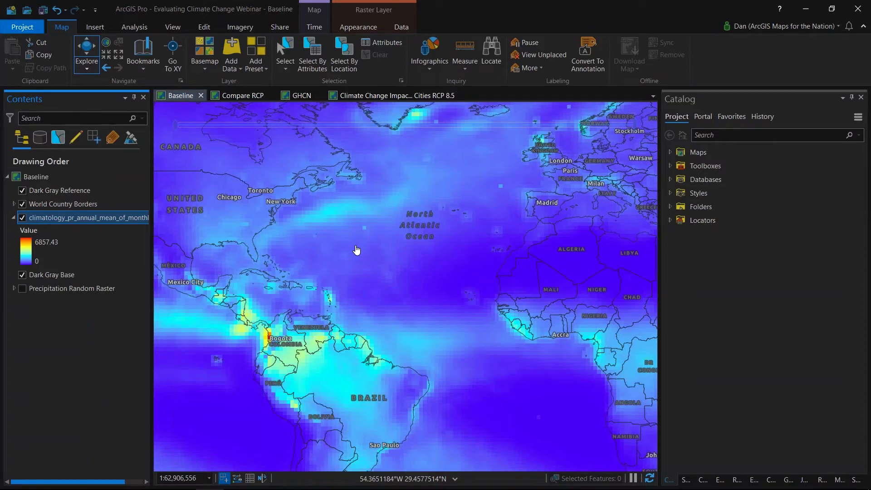
- Open the Geoprocessing pane and search for 'create mosaic'
left_click(134, 26)
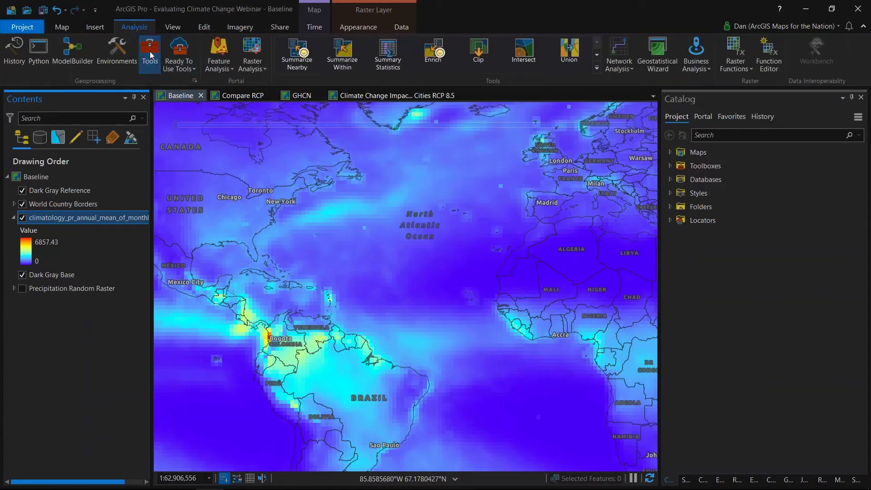
left_click(150, 51)
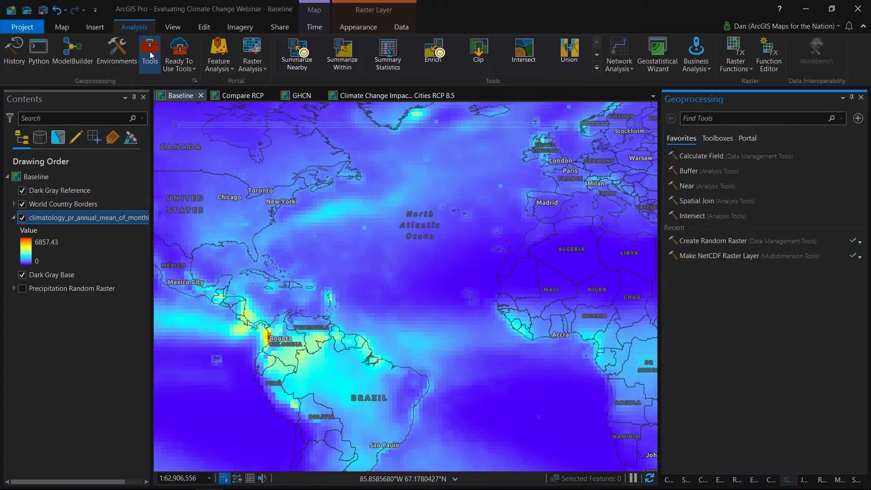
left_click(710, 119)
type("CREATE")
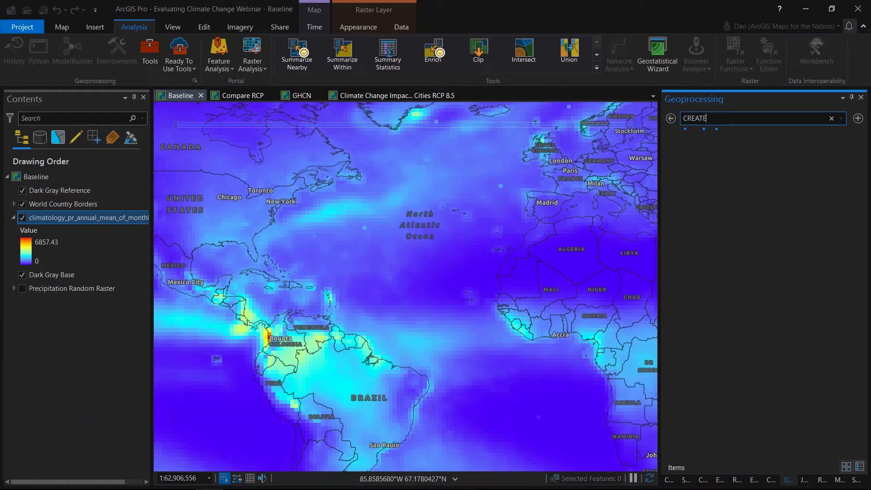
type(" MOSIAC")
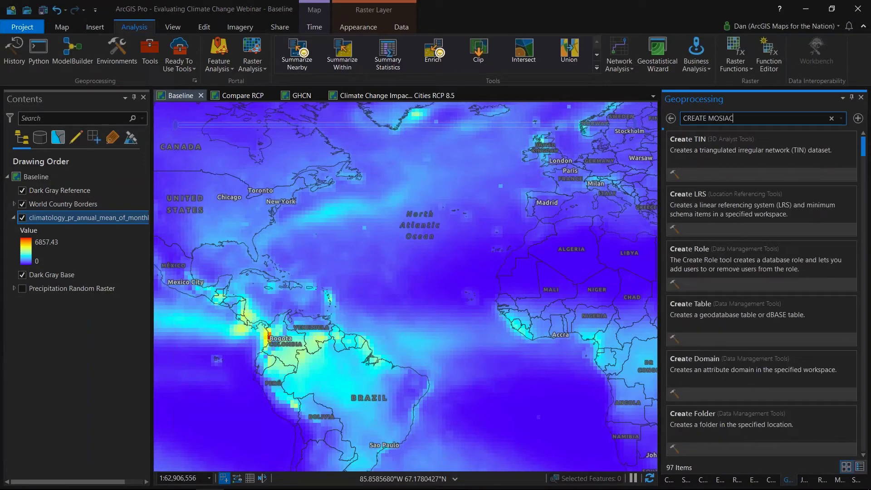
key("BackSpace")
key("BackSpace")
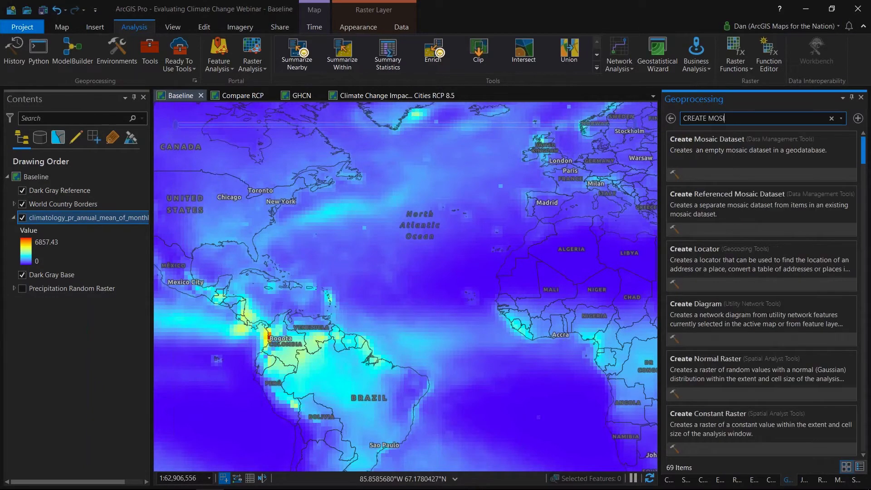
key("BackSpace")
type("aic")
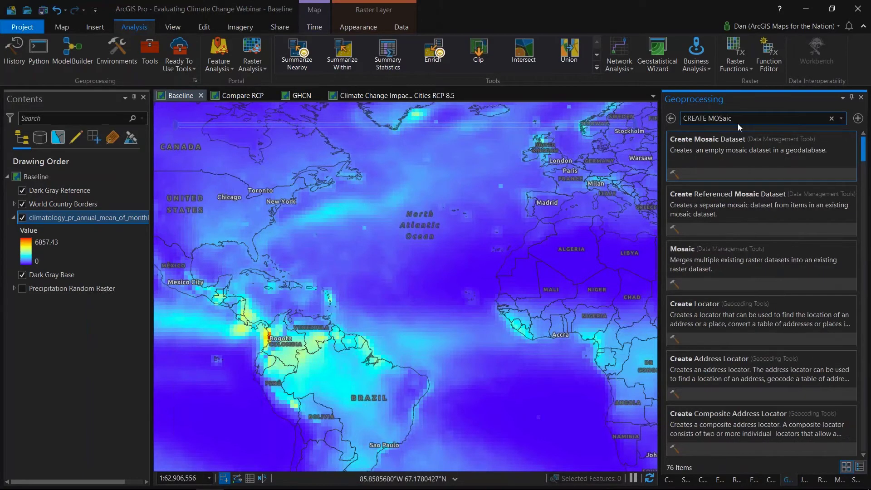
- Replace the search with 'make netcdf'
triple_click(716, 119)
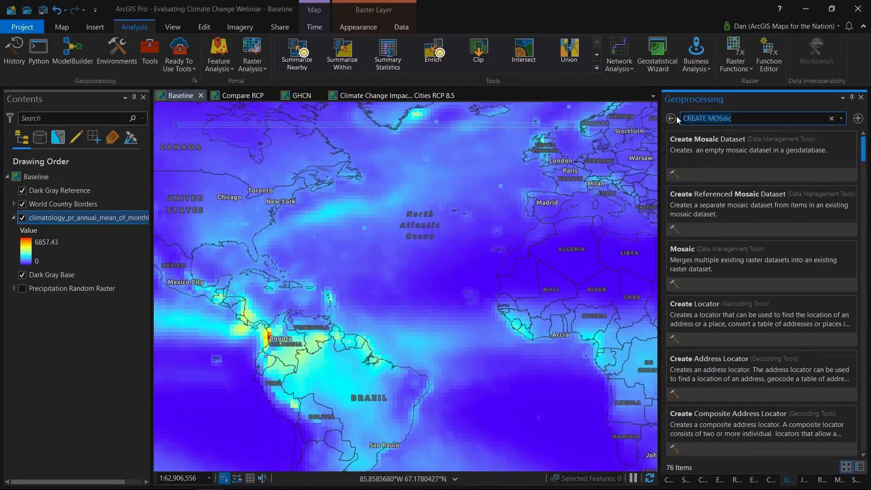
key("BackSpace")
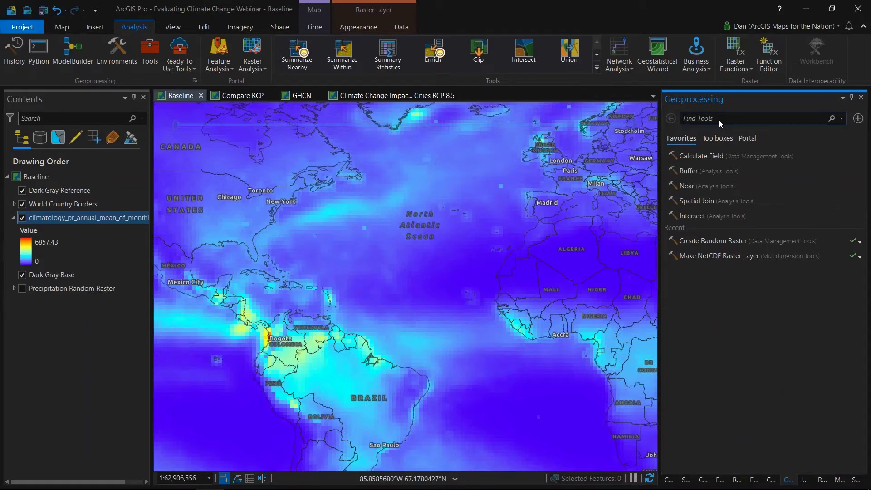
type("make")
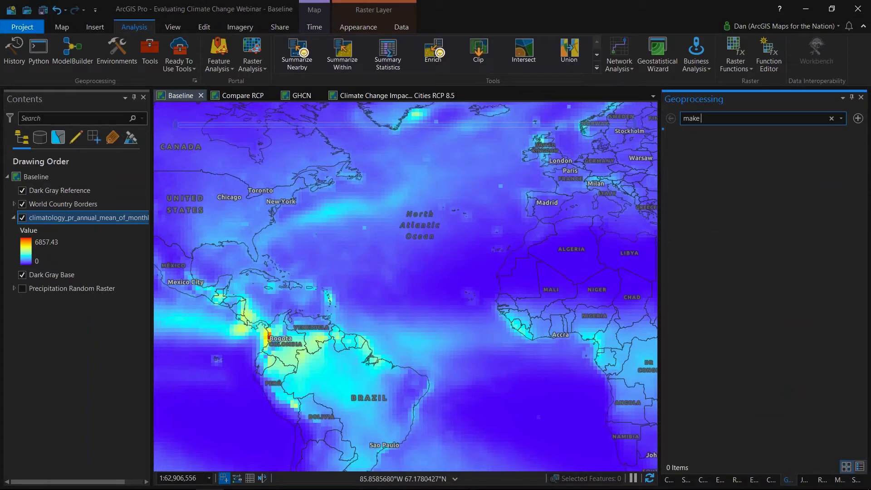
type(" netcdf")
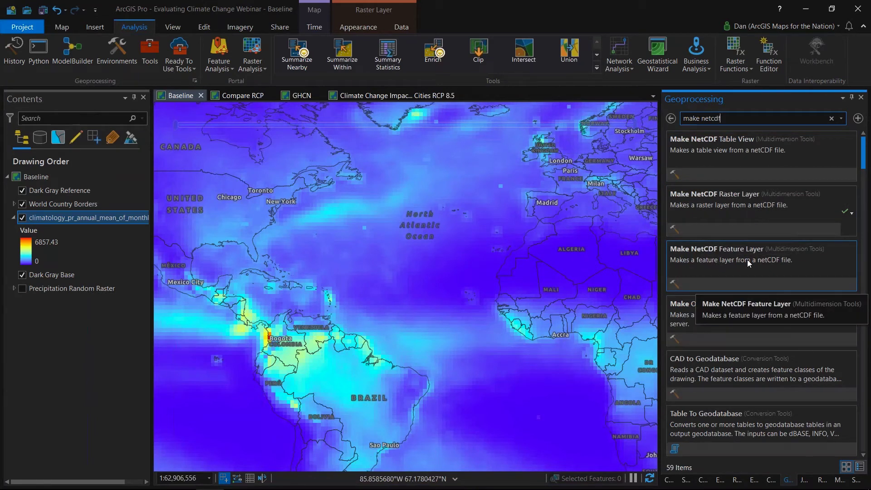
- Set Make NetCDF Raster Layer to Data\baseline_tas_annual_mean_1986_2005.nc with variable climatology_tas_annual_mean_of_monthly_means
left_click(740, 210)
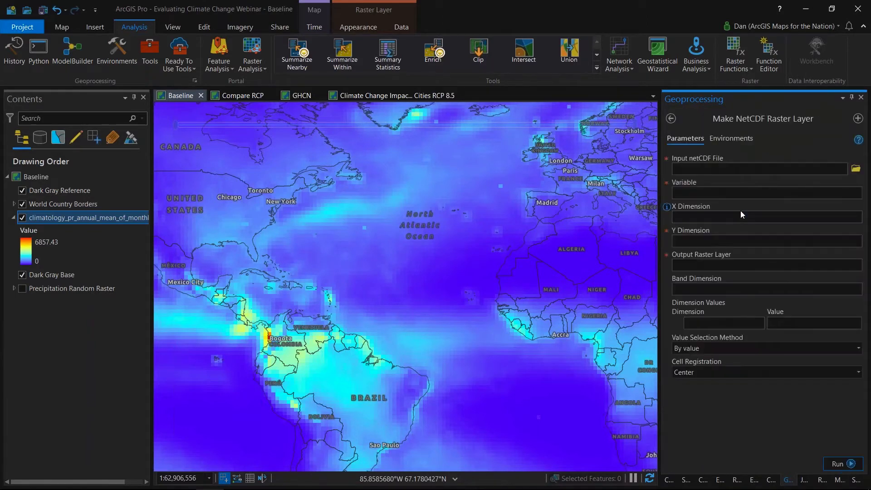
left_click(857, 170)
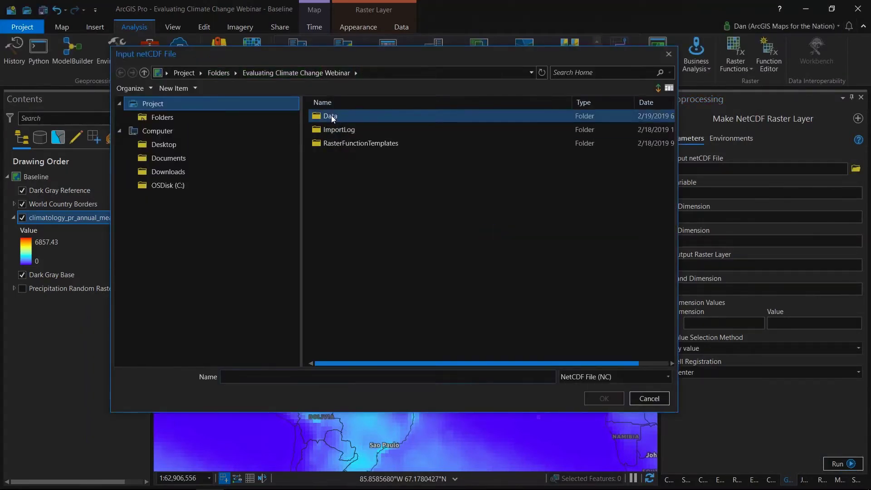
double_click(331, 115)
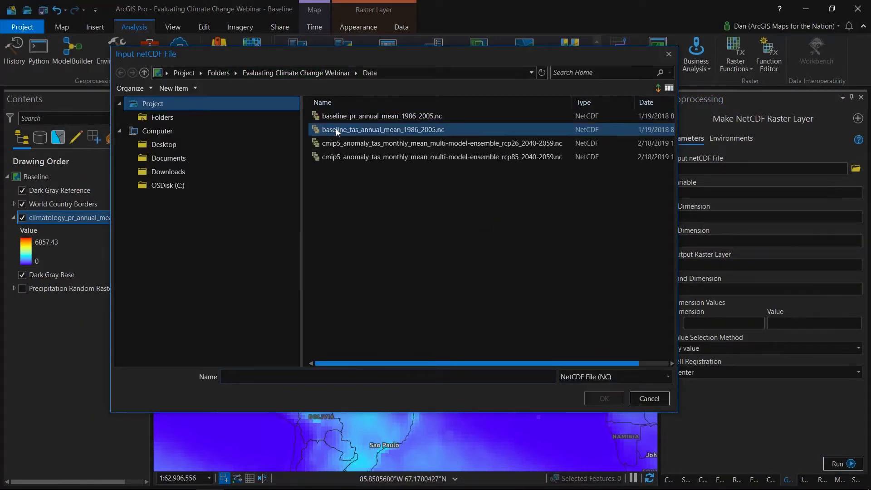
left_click(336, 130)
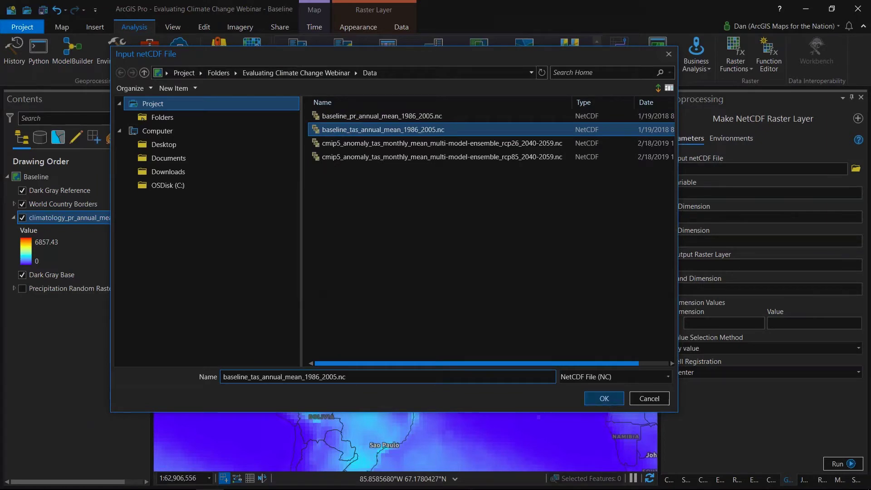
key("Return")
left_click(858, 193)
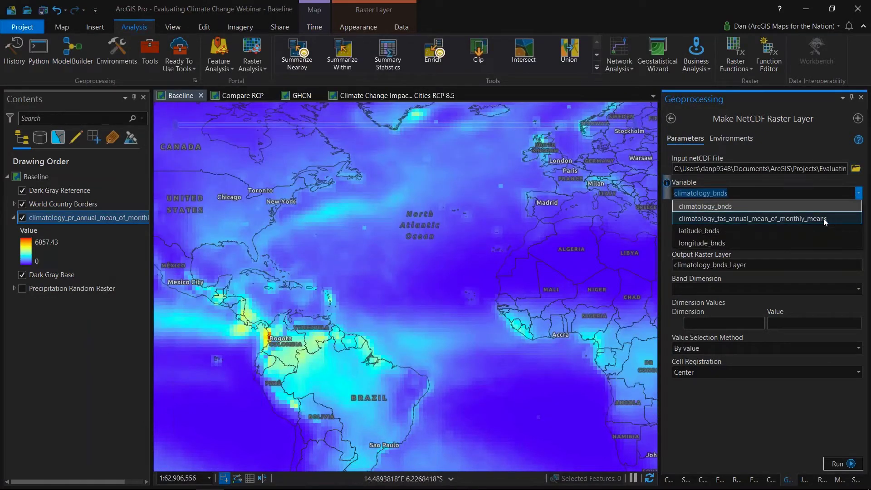
left_click(824, 218)
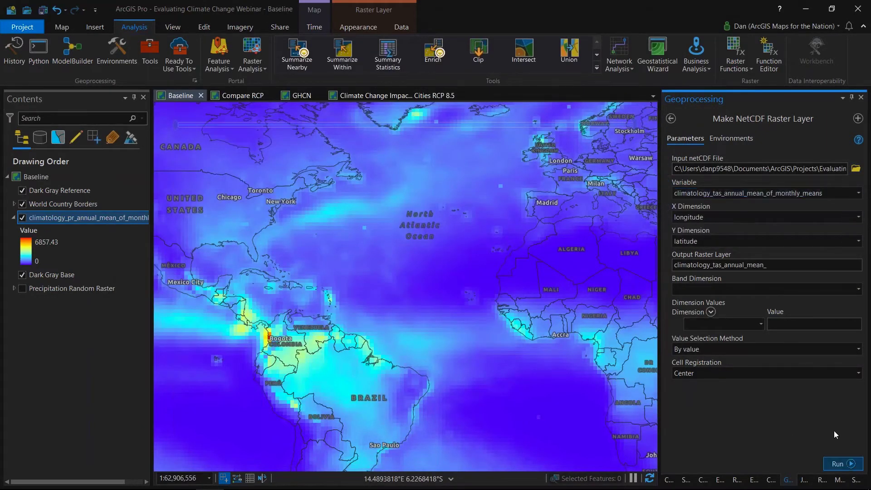
- Run the tool and check the resulting temperature value at a map point
left_click(838, 464)
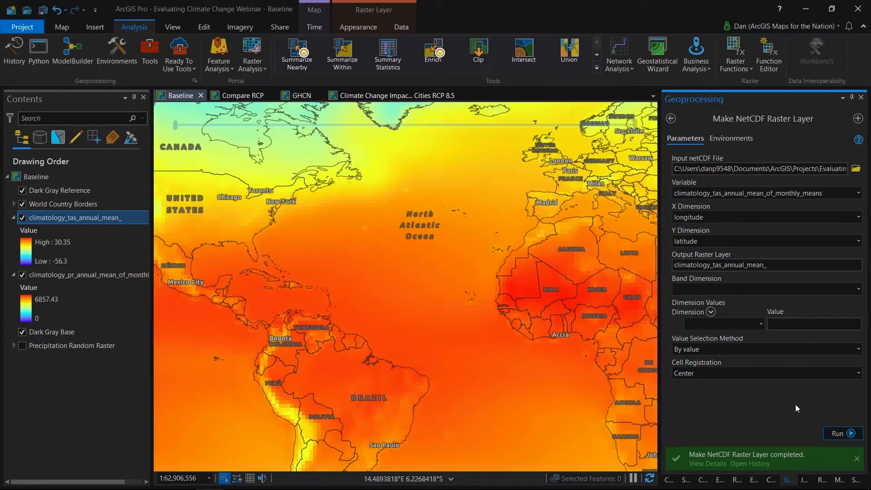
left_click(292, 218)
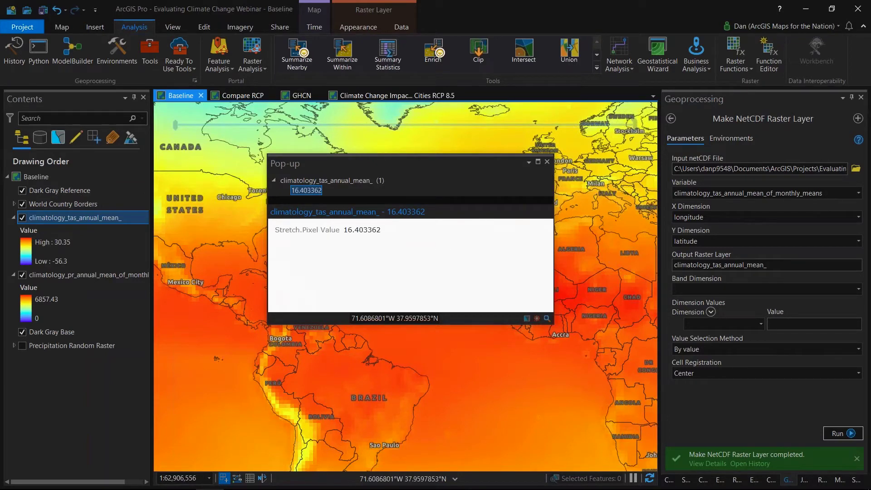
left_click(548, 162)
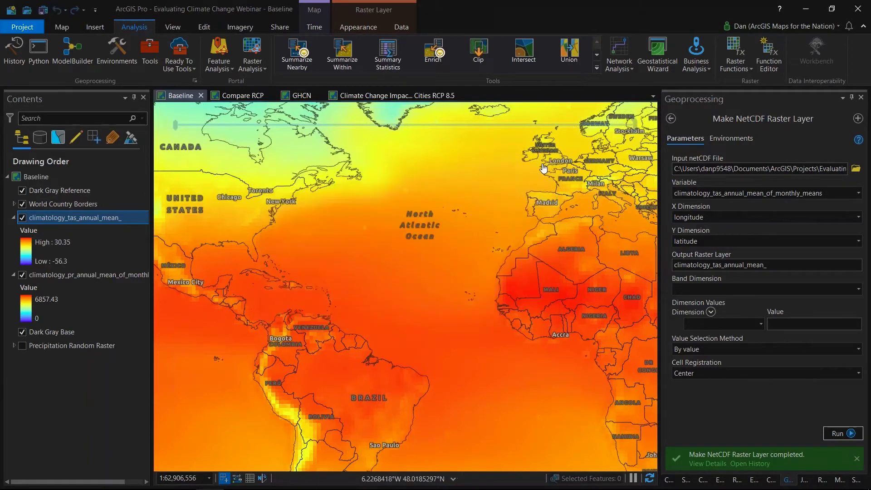
- Create a Unit Conversion layer from climatology_tas_annual_mean_ with Celsius as the source unit
left_click(735, 50)
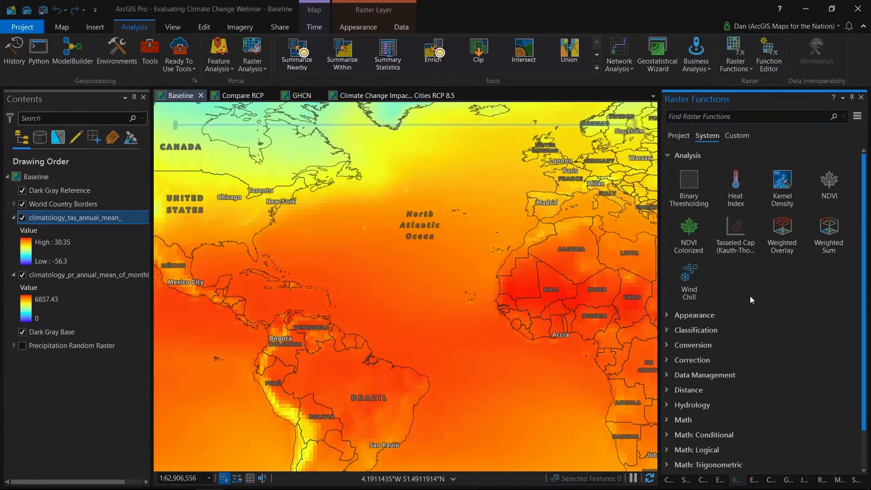
left_click(668, 346)
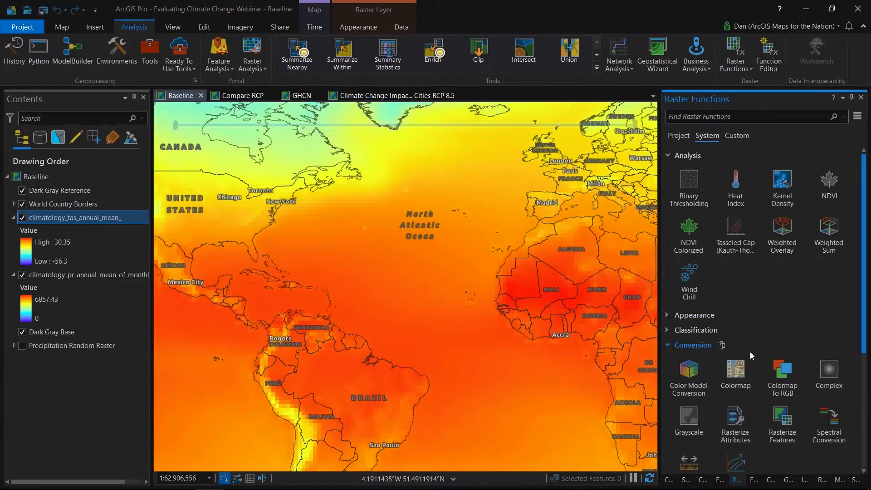
scroll(798, 319, "down", 2)
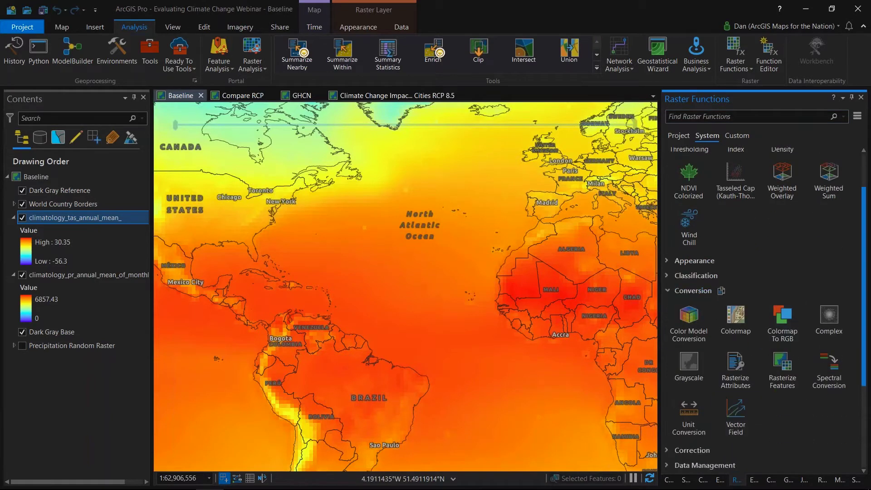
left_click(686, 412)
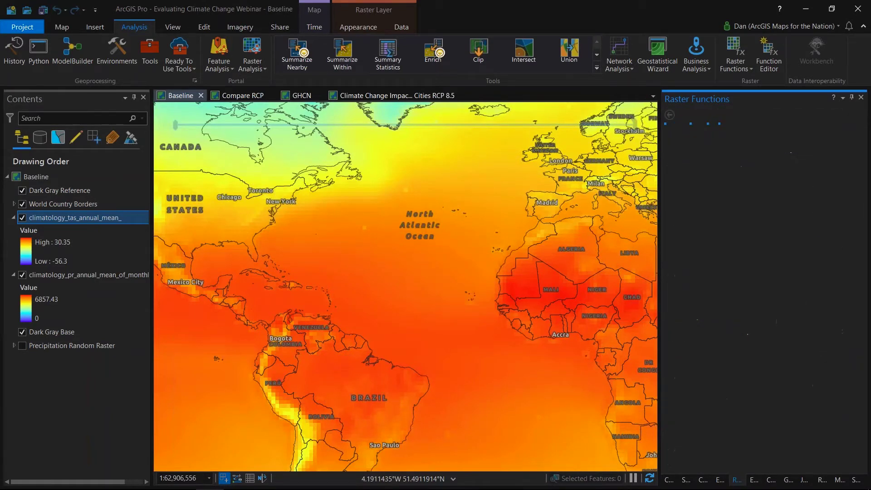
left_click(842, 176)
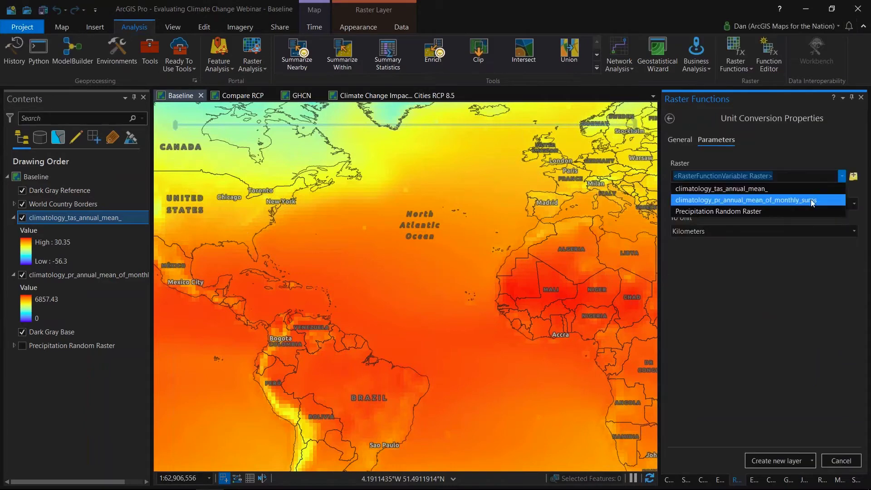
left_click(765, 189)
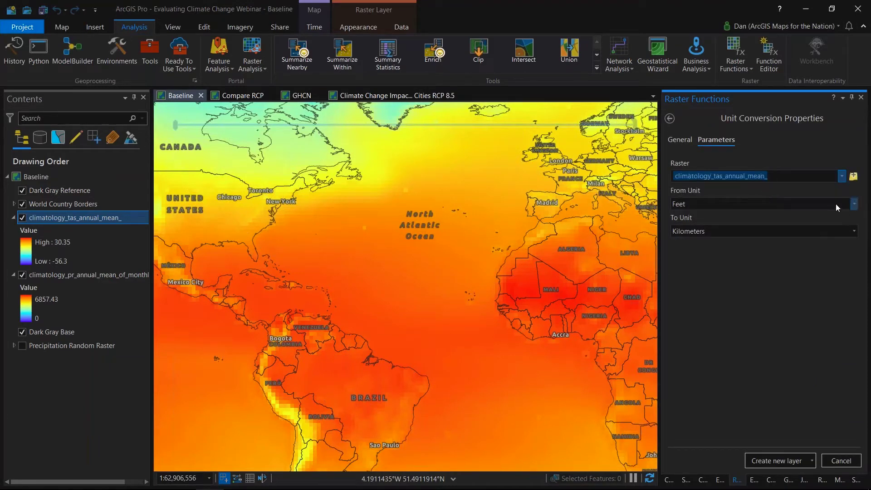
left_click(855, 204)
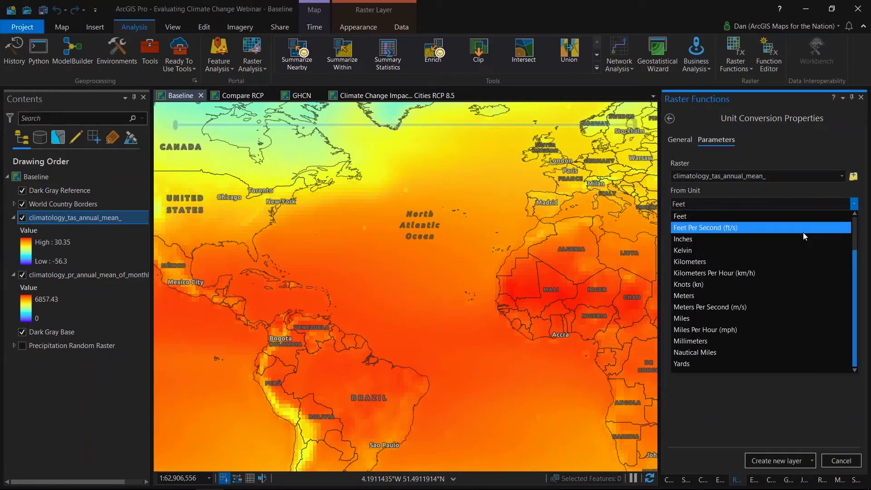
scroll(797, 240, "up", 3)
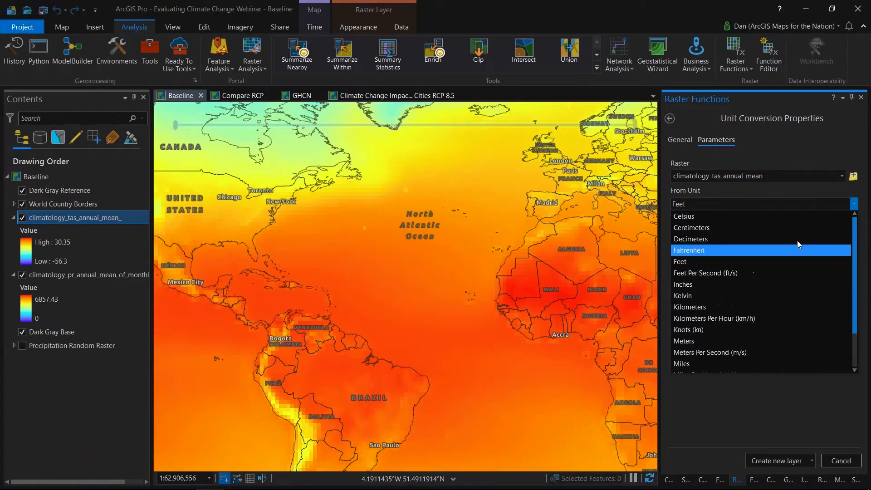
left_click(765, 220)
left_click(777, 461)
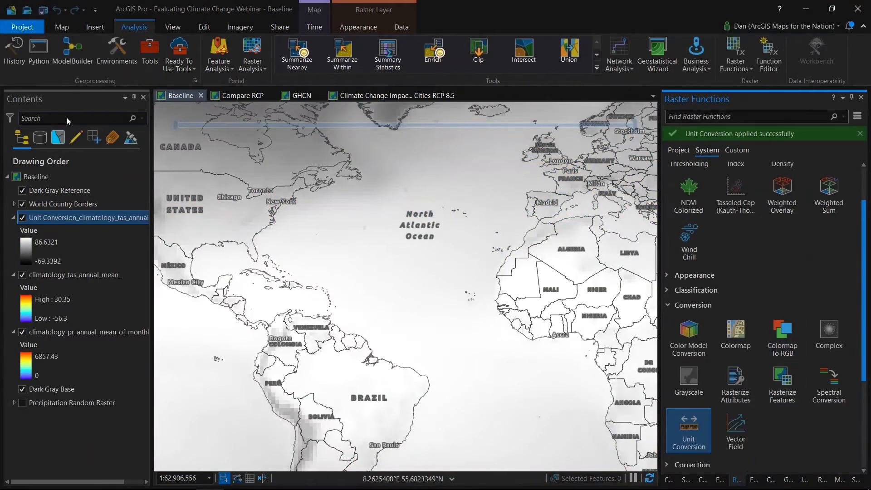
- Check the converted value over the Atlantic, then remove the Unit Conversion layer
left_click(295, 214)
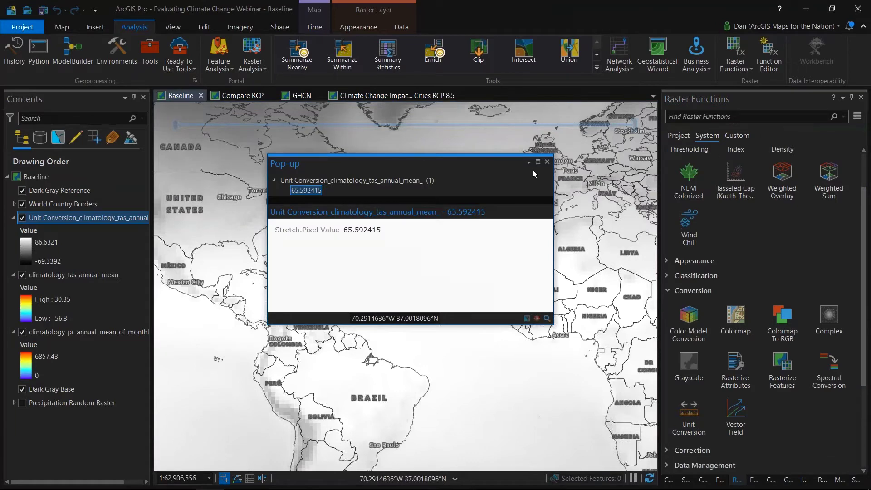
left_click(547, 162)
right_click(49, 217)
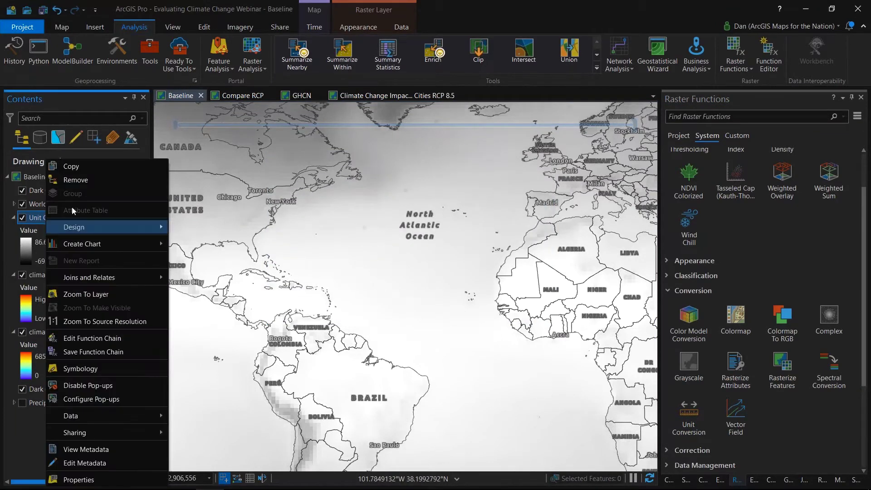
left_click(77, 183)
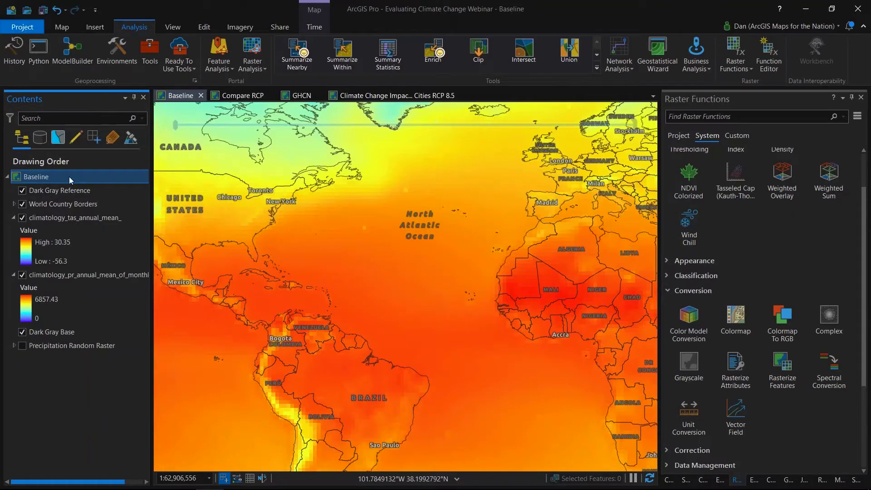
- Hide the temperature layer and open the climatology_tas_annual_mean_ layer's symbology
left_click(22, 218)
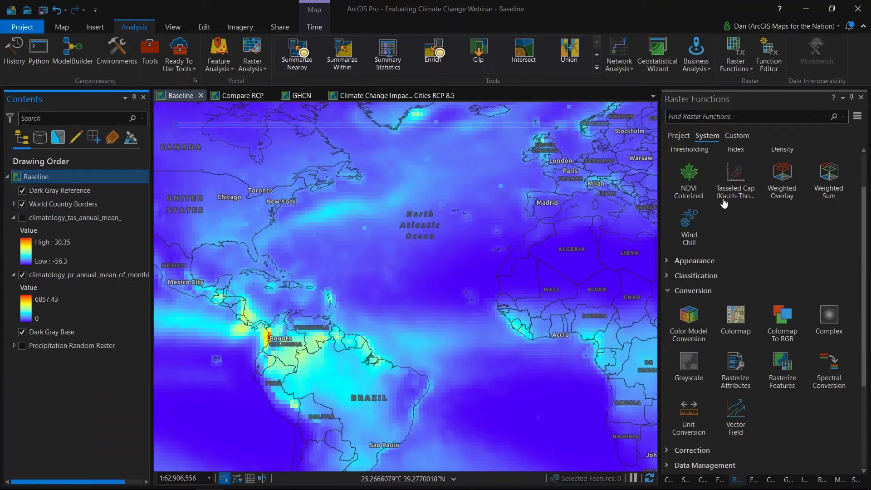
left_click_drag(724, 203, 729, 203)
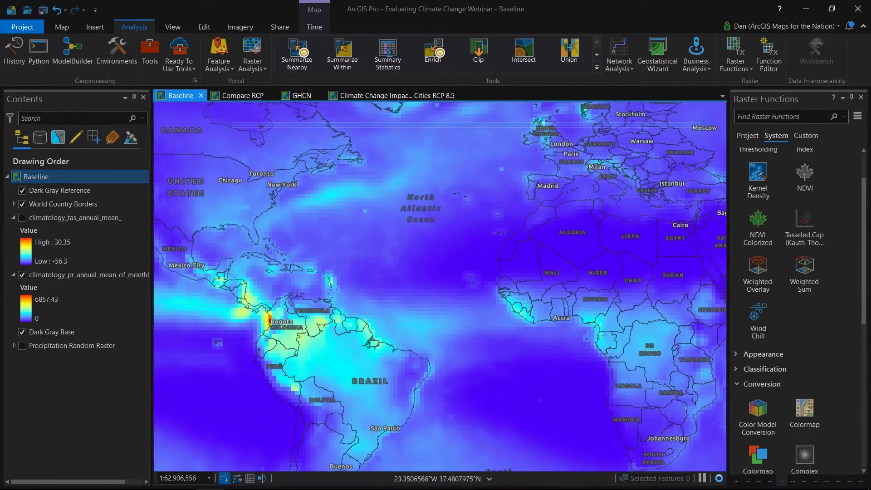
left_click(74, 218)
left_click(358, 27)
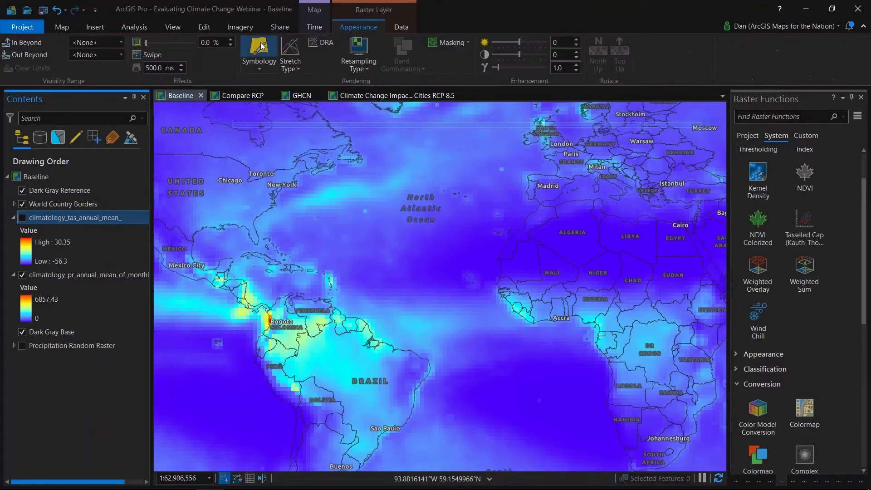
left_click(265, 43)
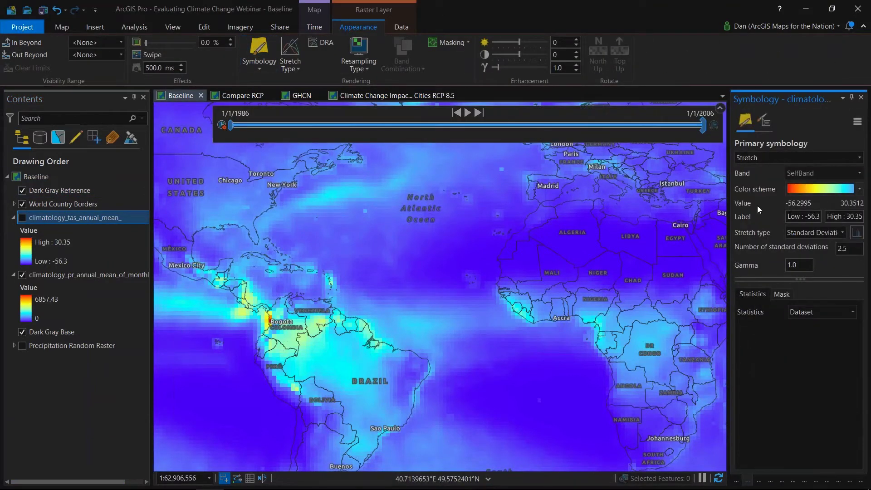
left_click_drag(728, 205, 675, 205)
- Review the Stretch type and colour scheme without changes, then open the Geoprocessing pane
left_click(860, 159)
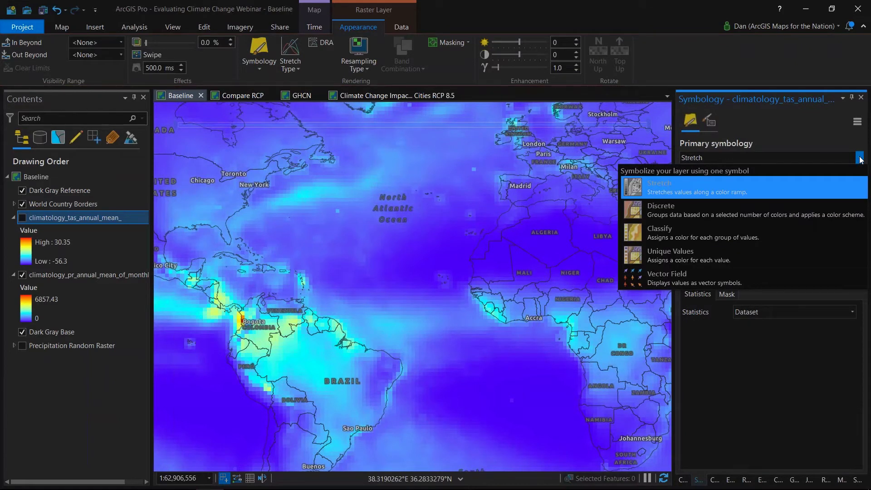
left_click(805, 128)
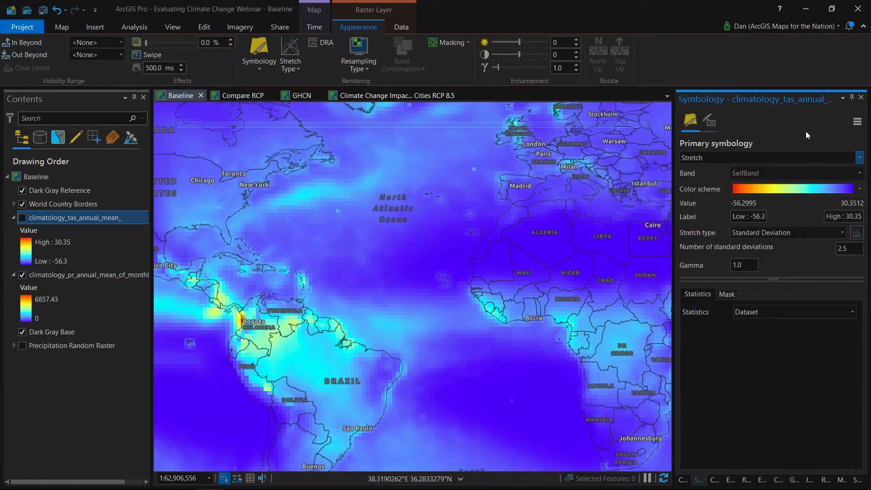
left_click(861, 190)
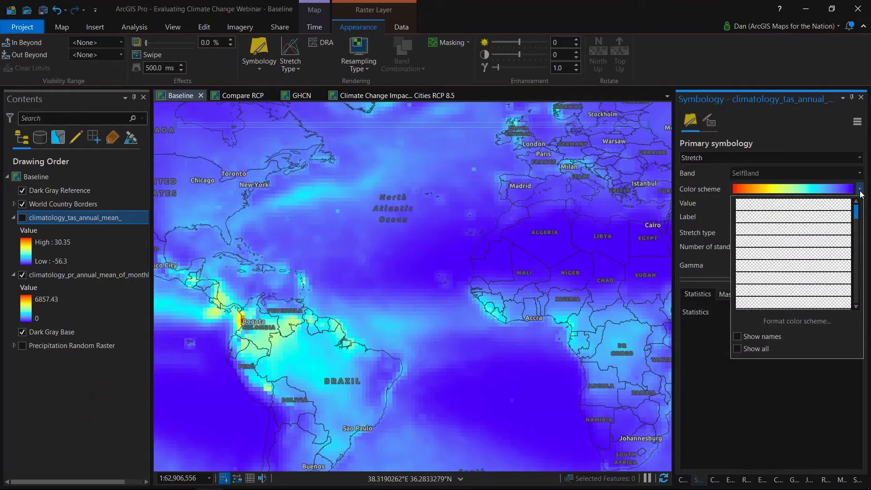
left_click_drag(858, 217, 857, 237)
left_click(802, 409)
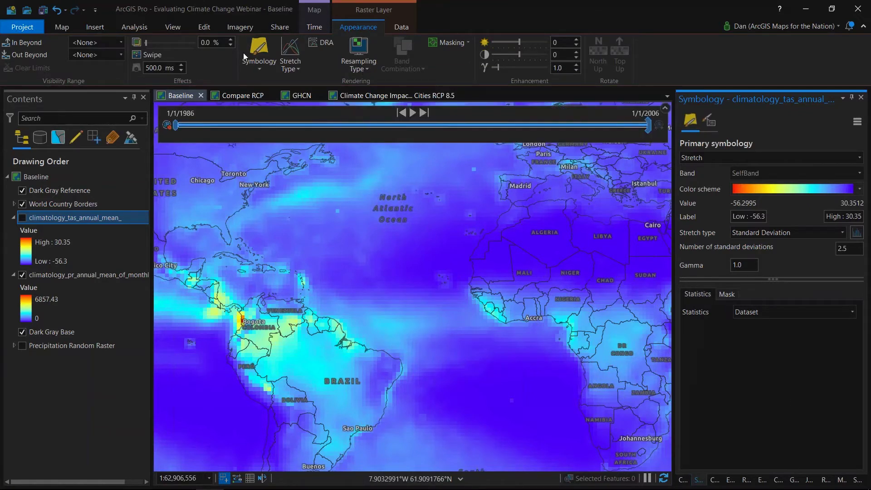
left_click(135, 27)
left_click(151, 55)
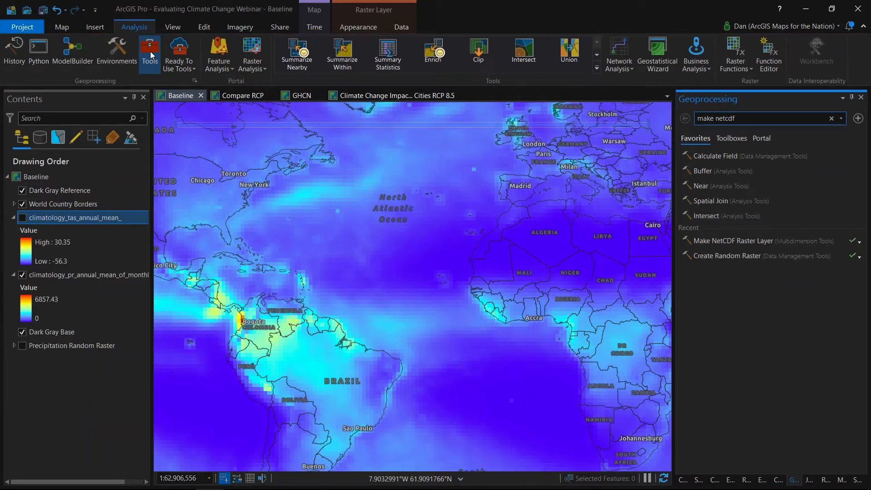
- Open Create Random Raster with output 'random' and move Precipitation Random Raster above climatology_pr
left_click_drag(751, 119, 661, 111)
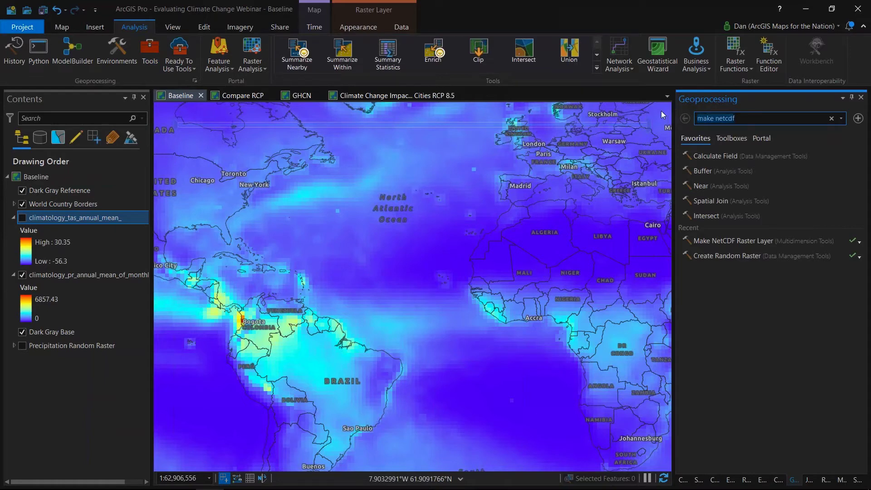
type("random")
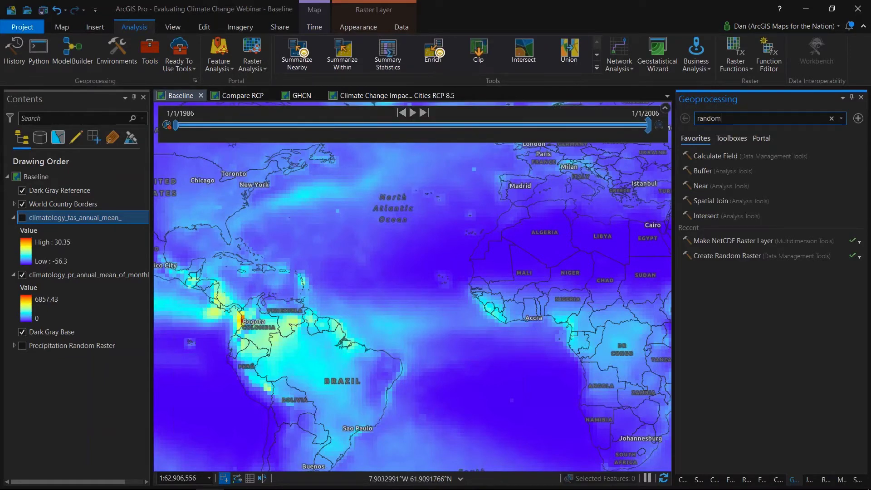
type(" raster")
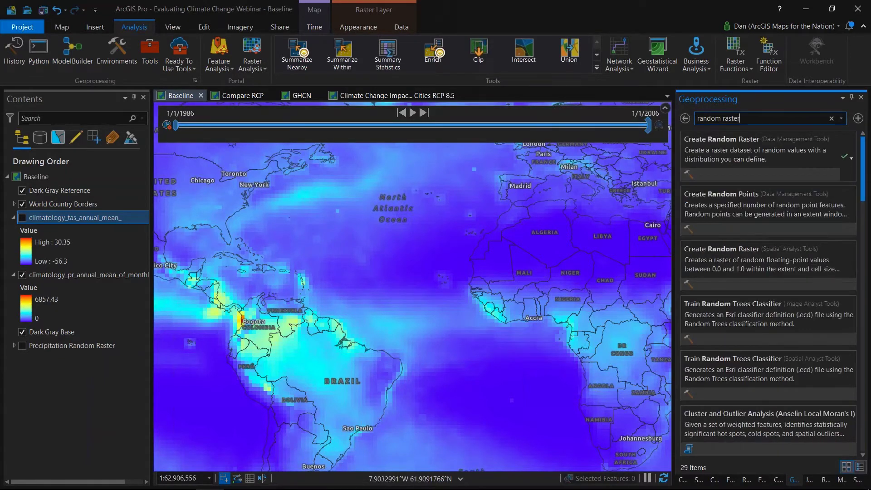
left_click(712, 142)
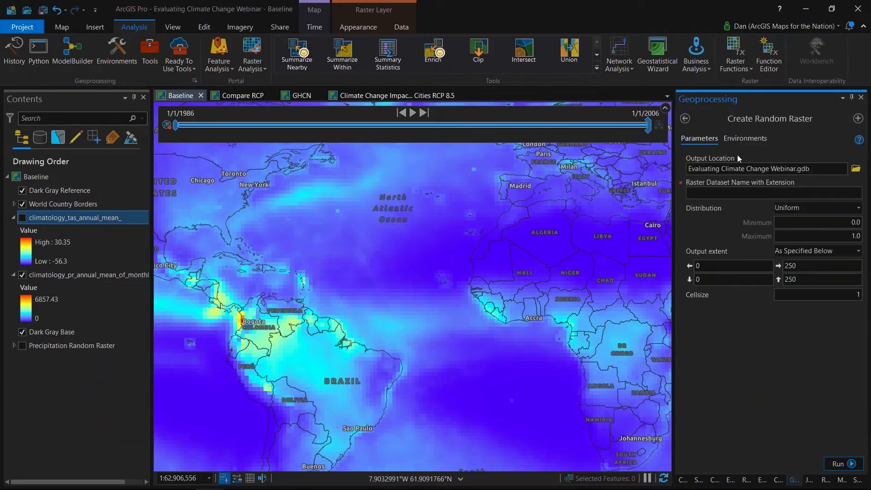
left_click(767, 192)
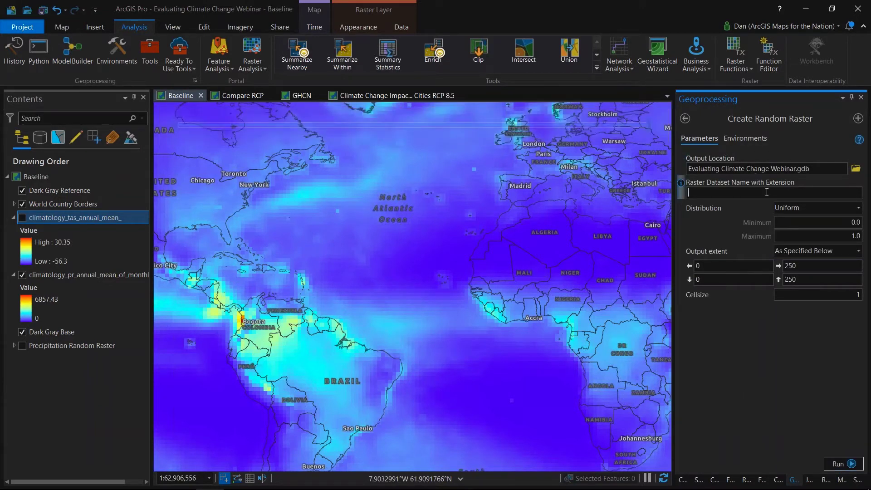
type("random")
left_click(827, 221)
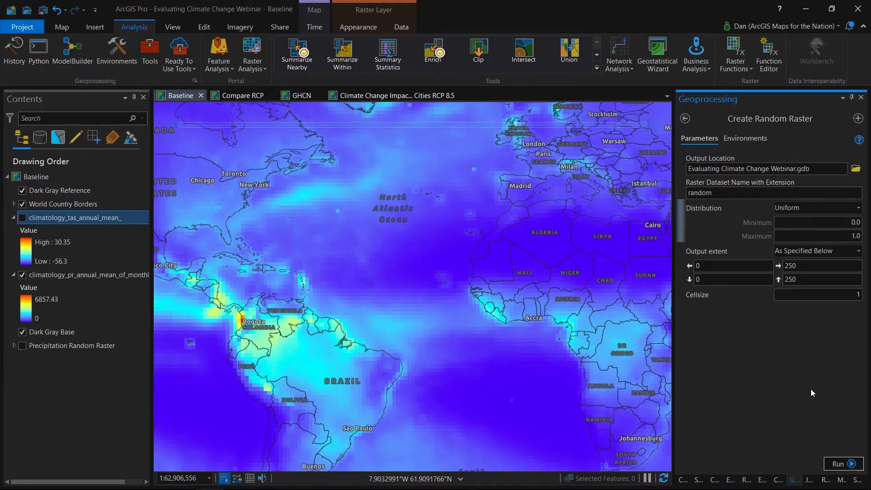
left_click(39, 345)
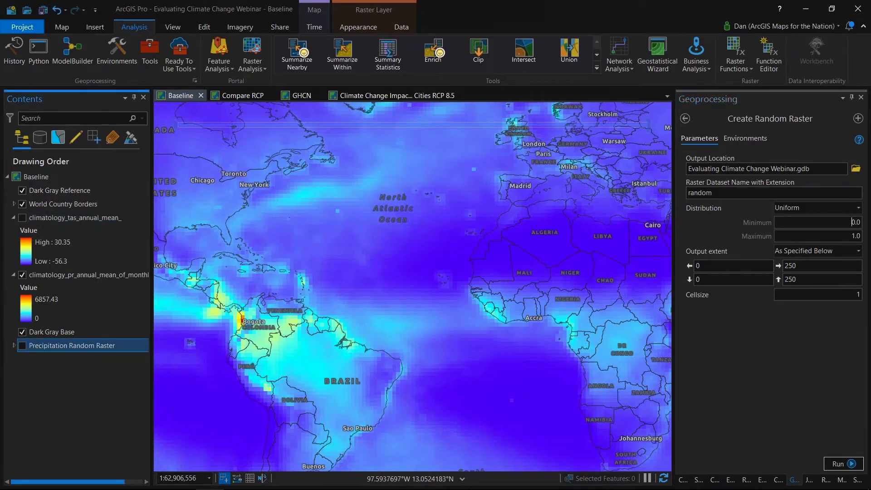
left_click_drag(39, 344, 39, 272)
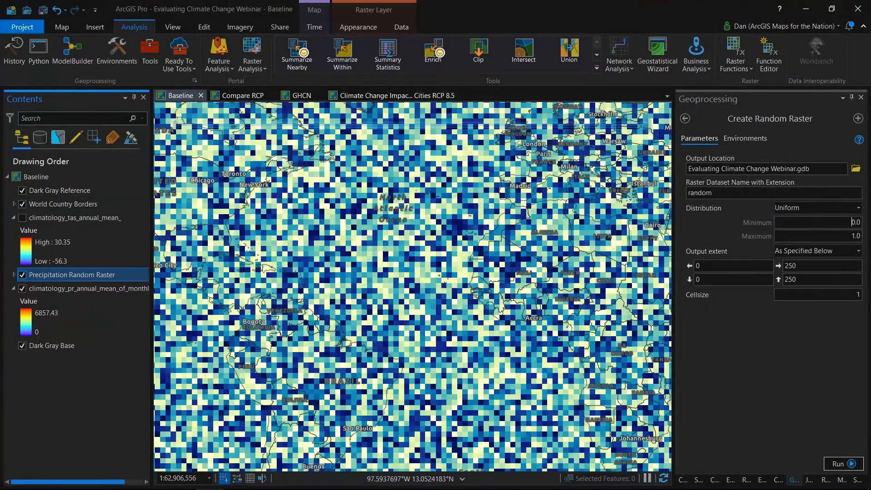
- Check that Precipitation Random Raster's symbology uses the Minimum Maximum stretch type
left_click(14, 275)
left_click(14, 275)
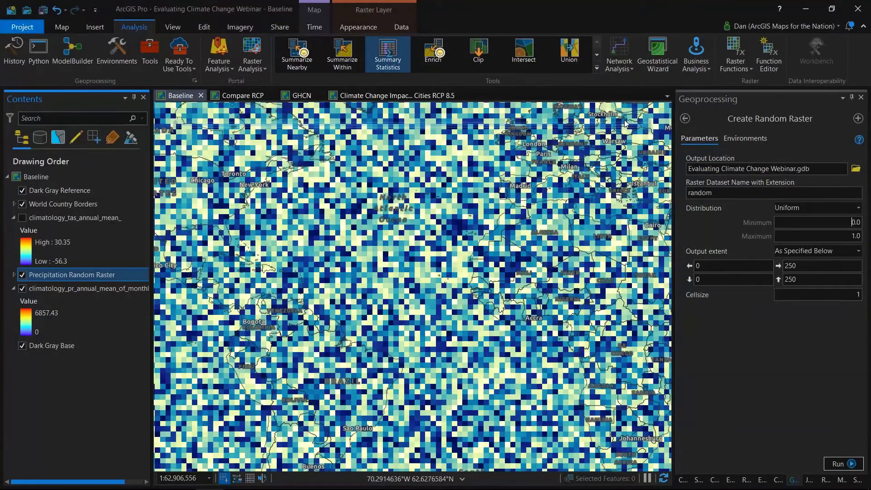
left_click(358, 27)
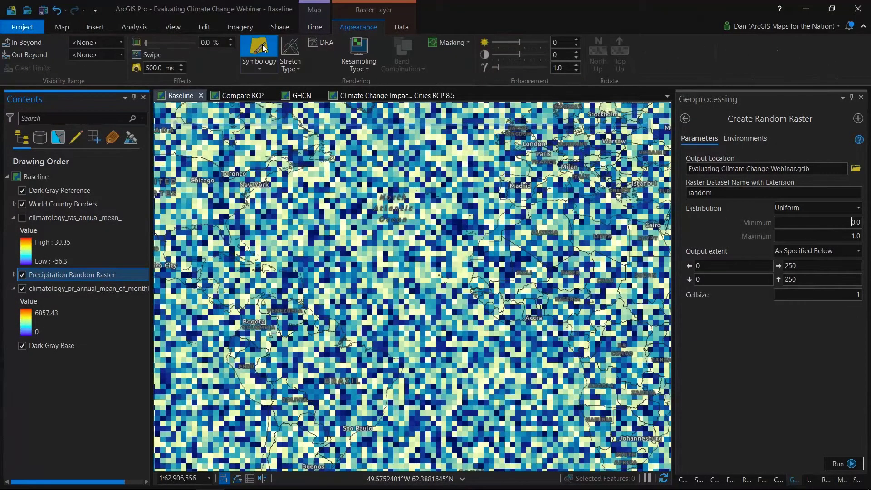
left_click(260, 46)
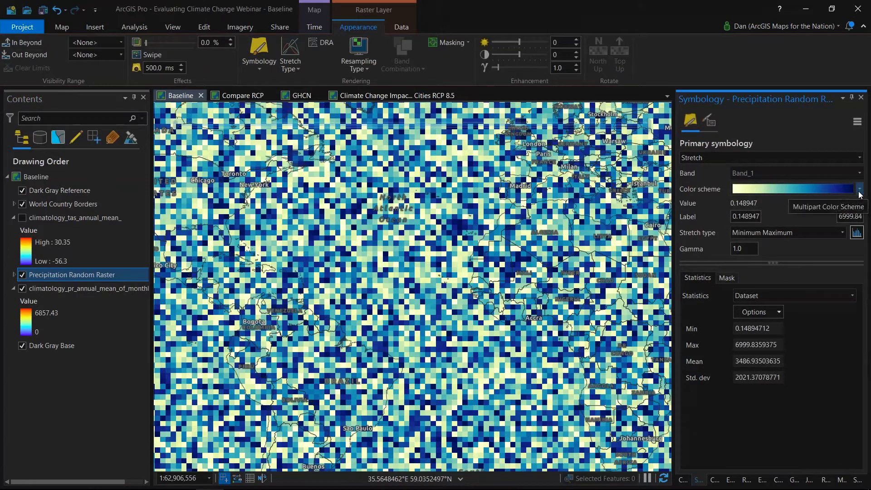
left_click(841, 232)
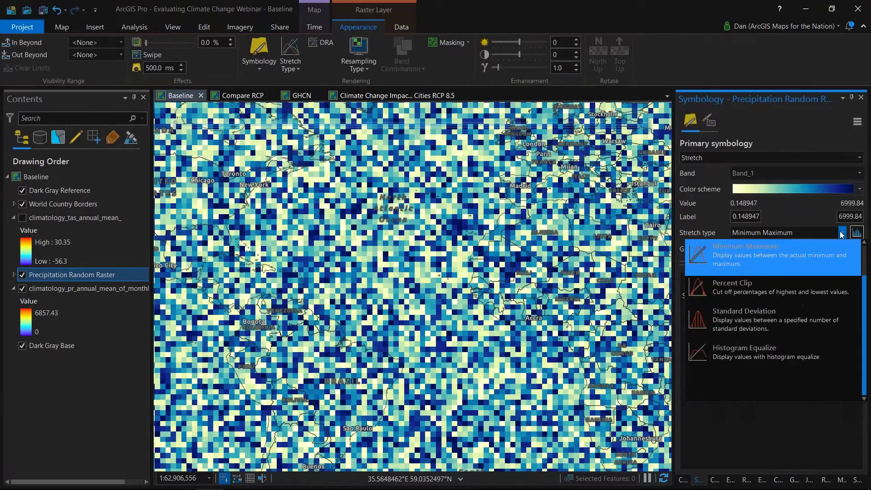
left_click(812, 254)
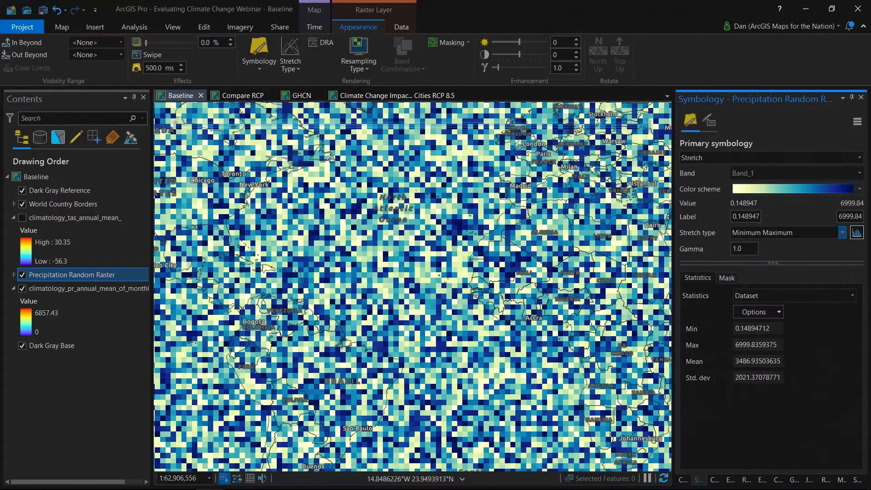
- Save Precipitation Random Raster as a layer file and expand its 0.148947–6999.84 legend
right_click(111, 276)
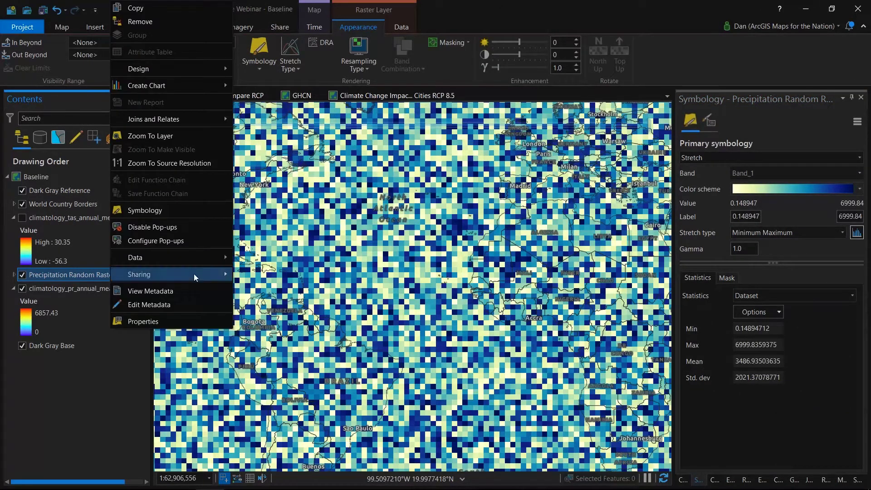
mouse_move(195, 277)
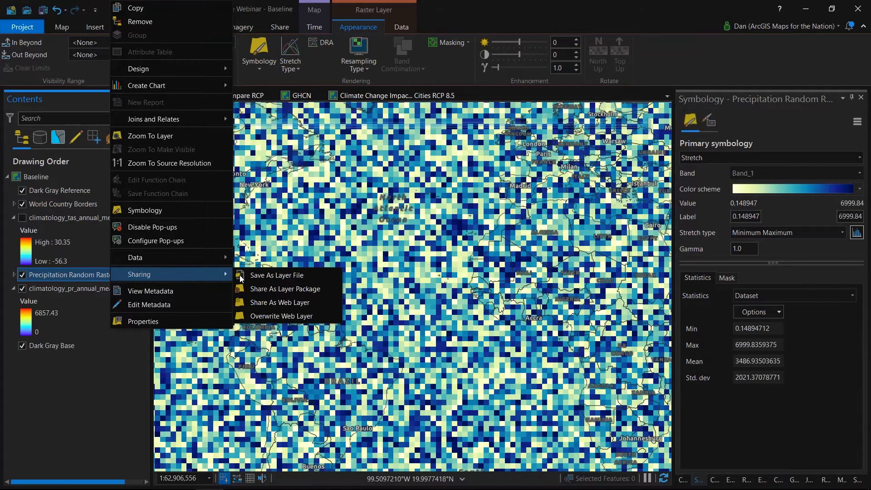
left_click(273, 276)
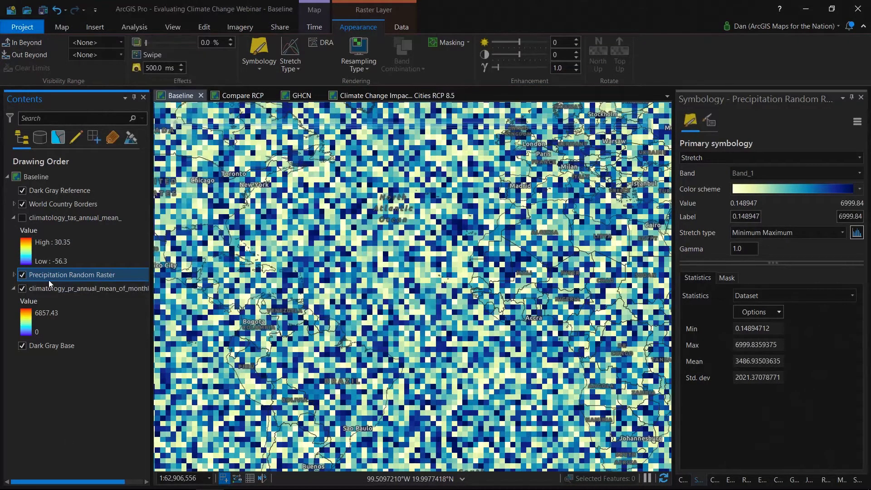
left_click(14, 275)
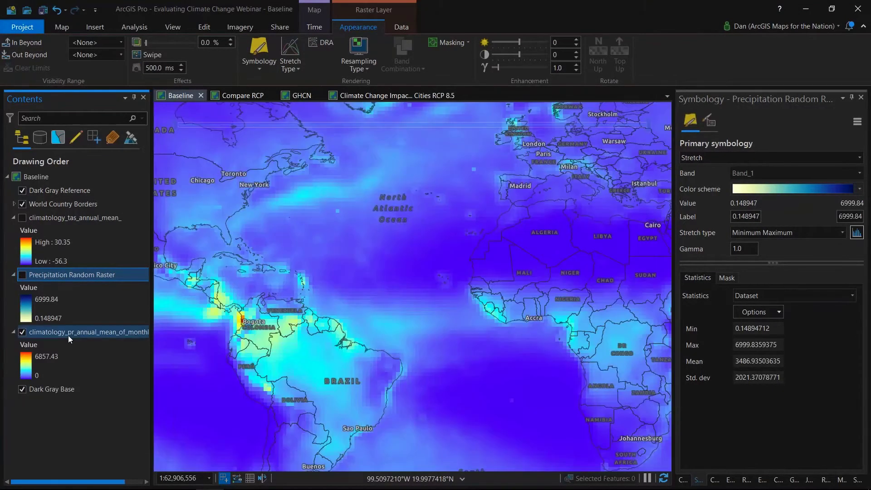
- Import Precip0to7000.lyrx symbology onto the precipitation climatology layer
right_click(70, 333)
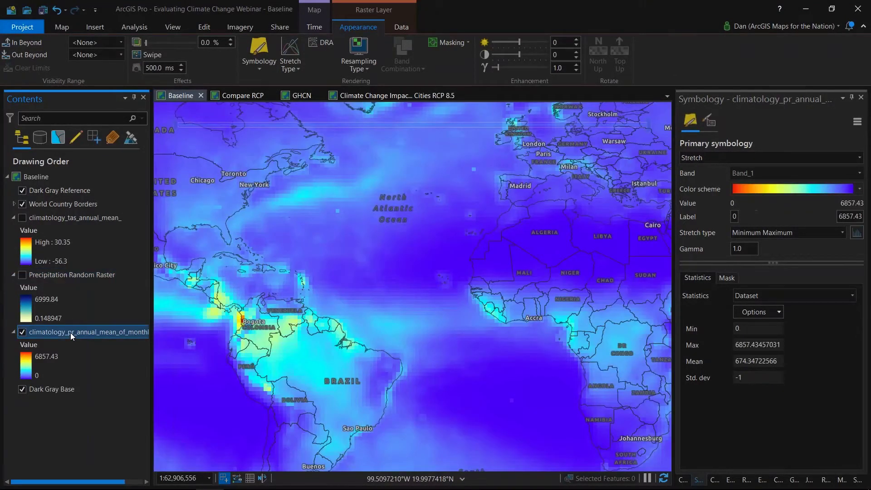
left_click(857, 123)
left_click(829, 138)
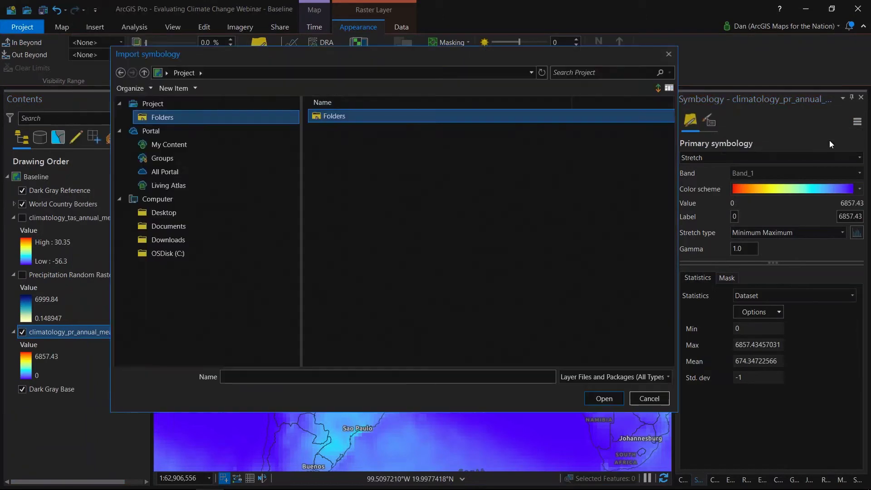
double_click(353, 115)
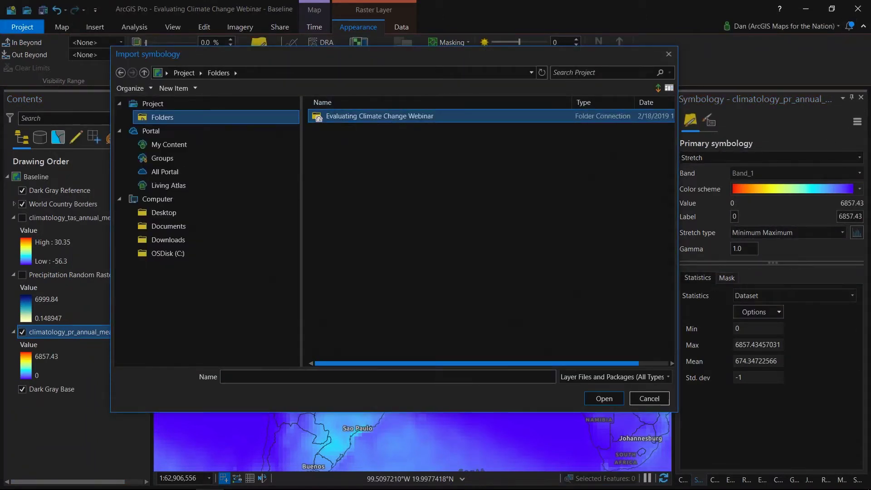
double_click(352, 116)
left_click(350, 170)
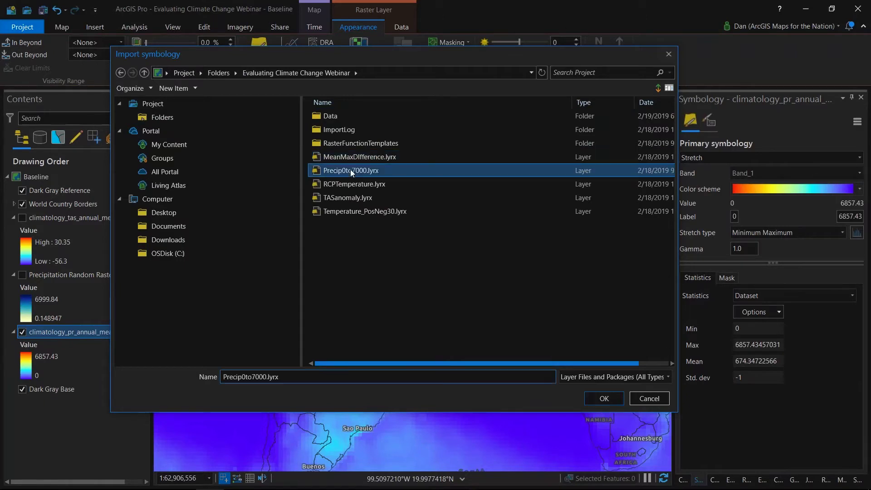
left_click(596, 397)
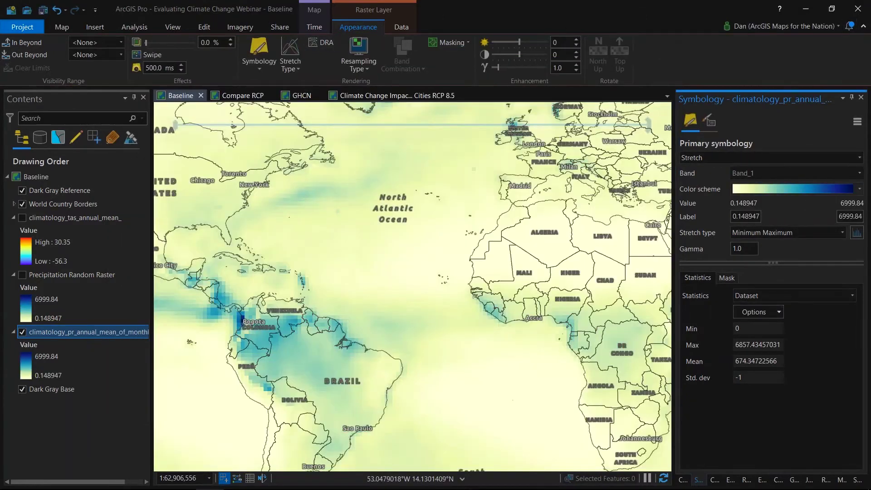
- Turn the climatology_tas_annual_mean_ layer back on, centred on the Americas
left_click_drag(357, 258, 420, 255)
left_click(41, 221)
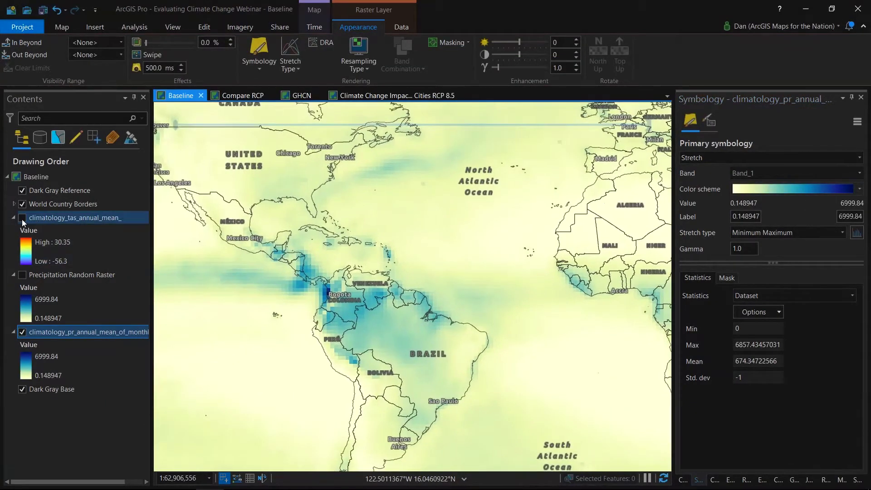
left_click(21, 220)
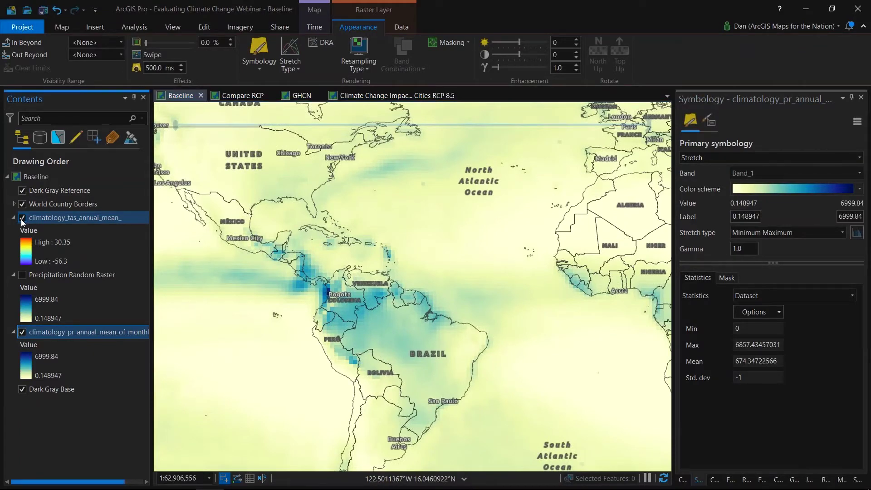
- Import Temperature_PosNeg30.lyrx symbology onto the annual mean temperature layer (-29.9998 to 29.9979)
left_click(79, 221)
left_click(857, 122)
left_click(737, 134)
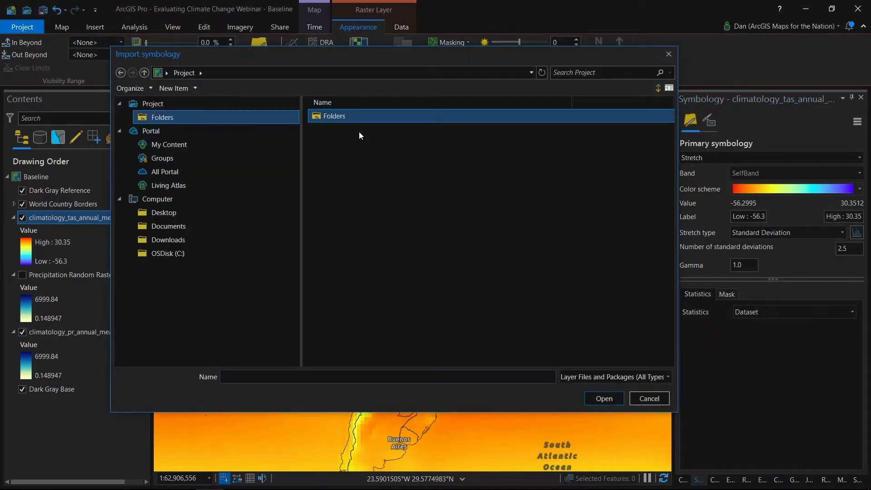
double_click(336, 115)
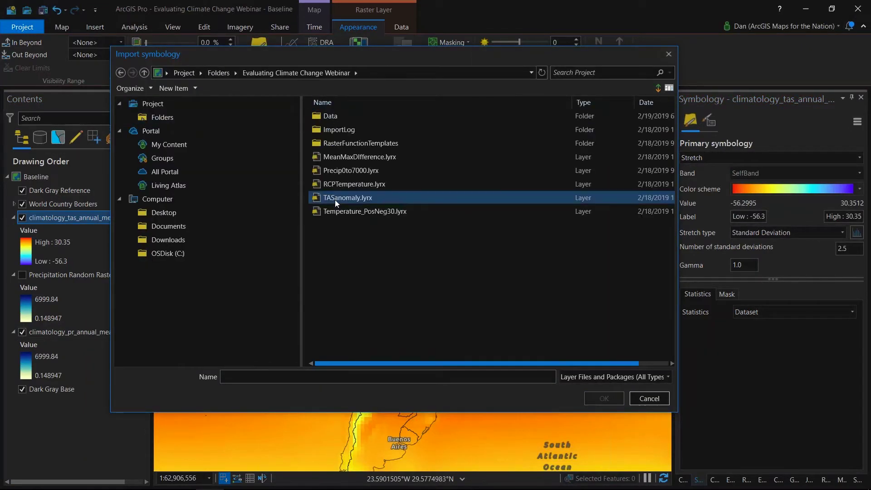
left_click(340, 209)
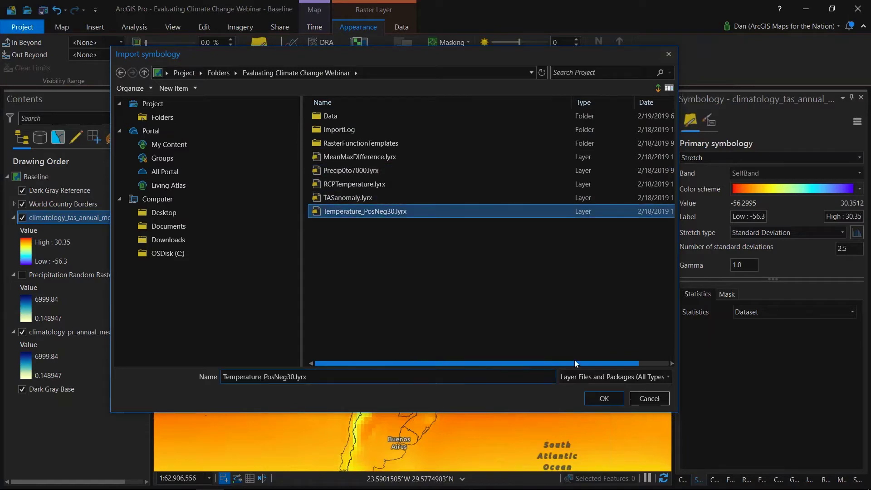
left_click(594, 398)
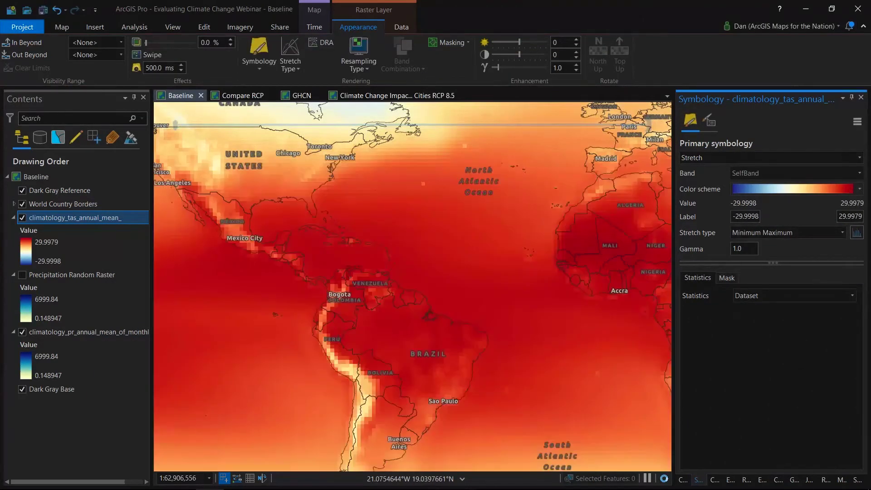
- Hide the annual mean temperature raster to show precipitation, centring on the Americas
scroll(539, 271, "down", 2)
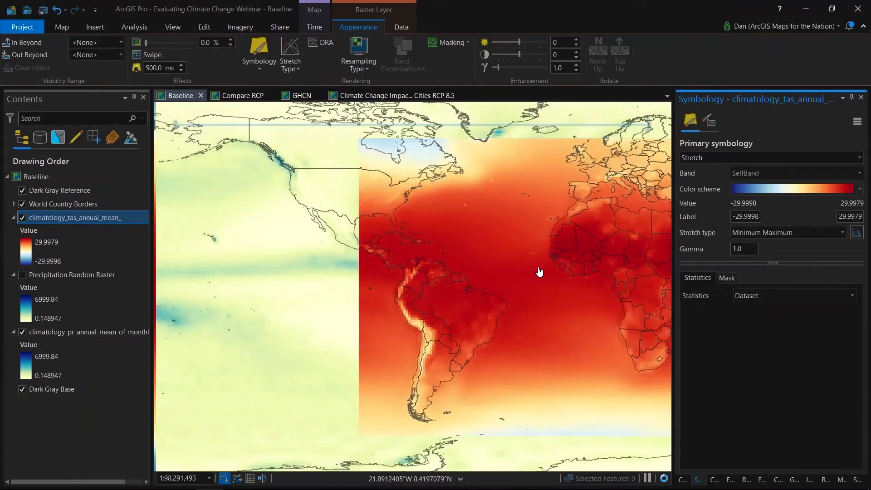
left_click_drag(492, 256, 410, 270)
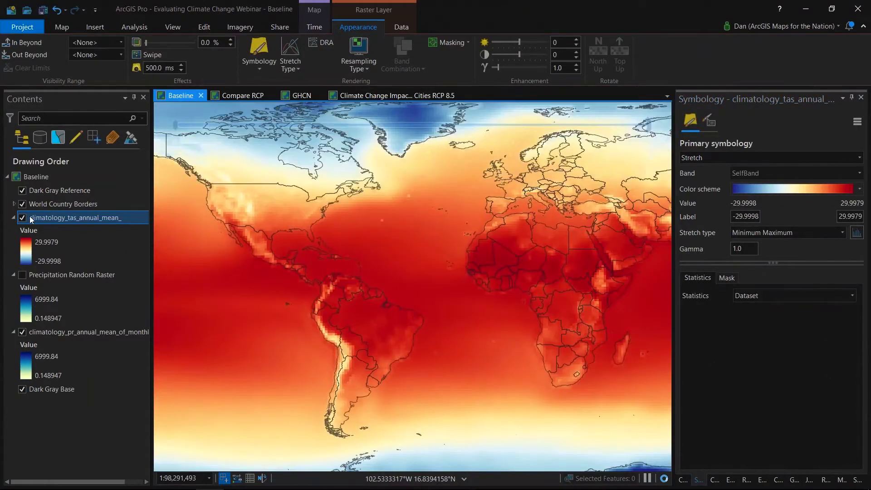
left_click(23, 218)
left_click_drag(313, 290, 413, 299)
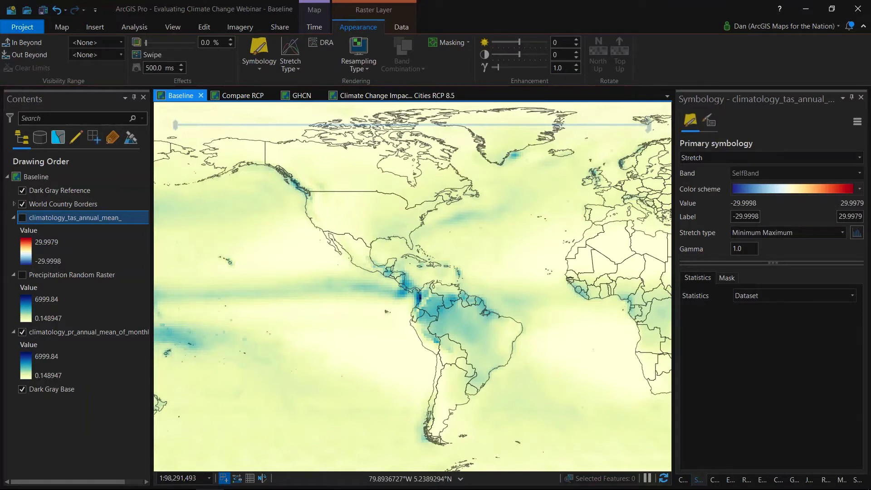
- Open the Compare RCP map with its MaxDifference layer and show the Map ribbon
left_click(230, 95)
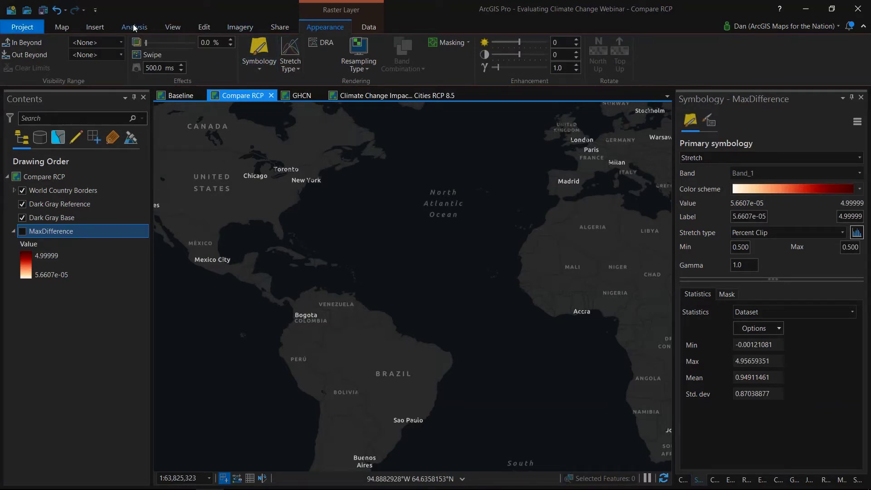
left_click(70, 29)
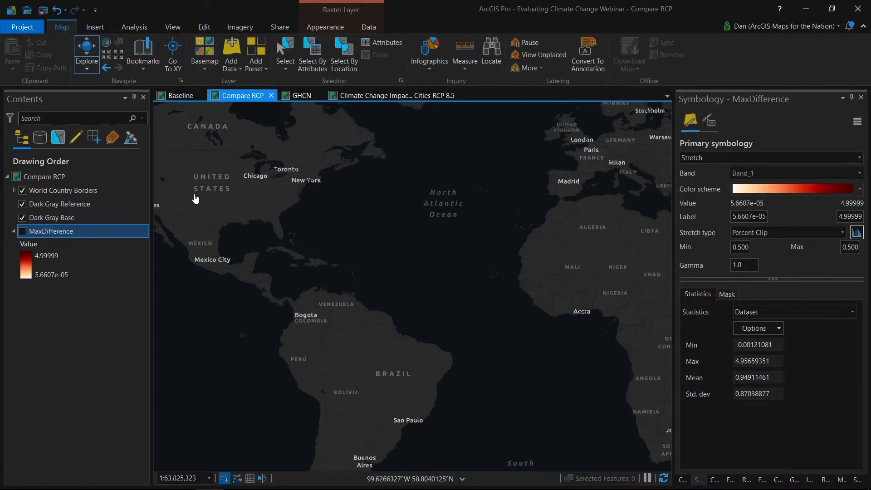
- Add the tas variable from the rcp26 2040–2059 anomaly NetCDF file as a multidimensional layer
left_click(231, 65)
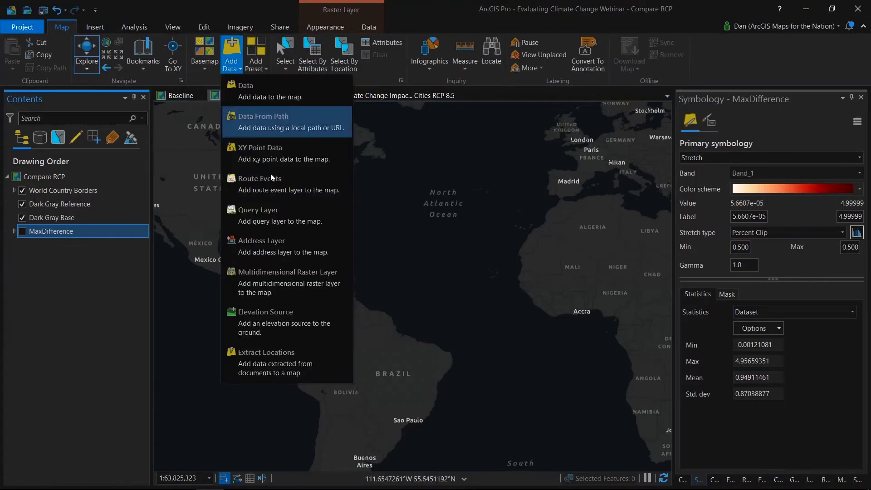
left_click(297, 281)
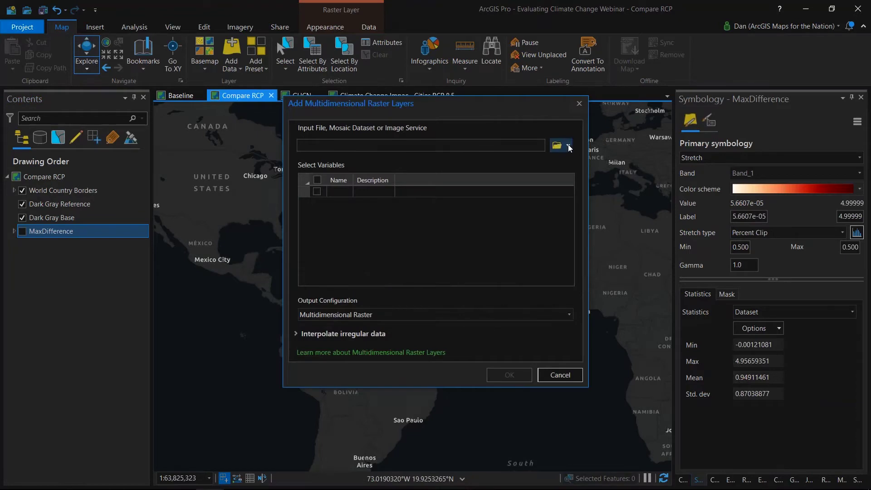
left_click(568, 144)
left_click(599, 160)
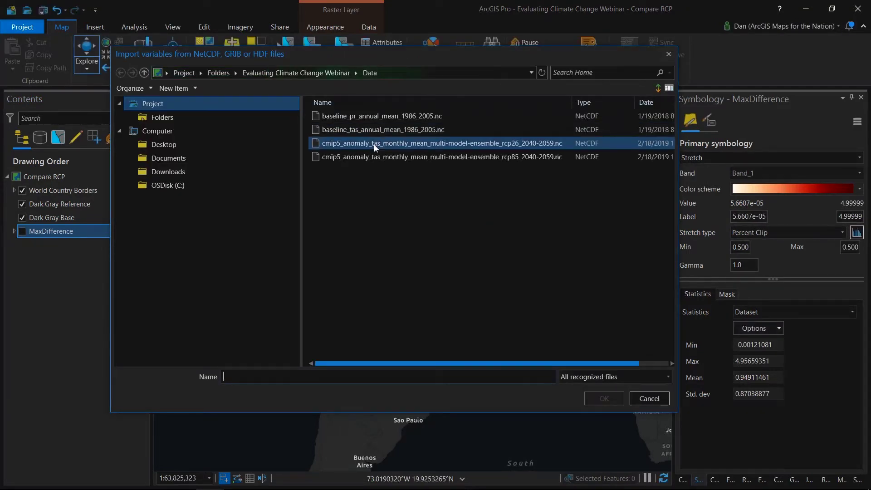
left_click(374, 144)
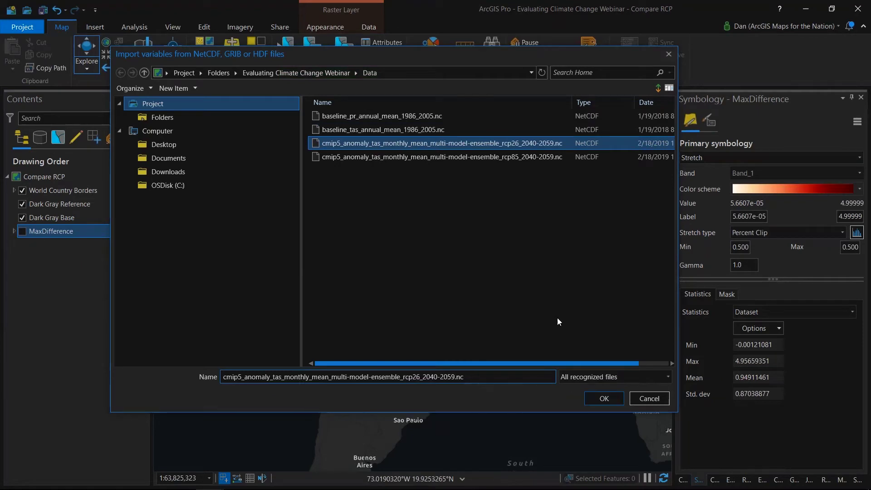
left_click(604, 398)
left_click(318, 215)
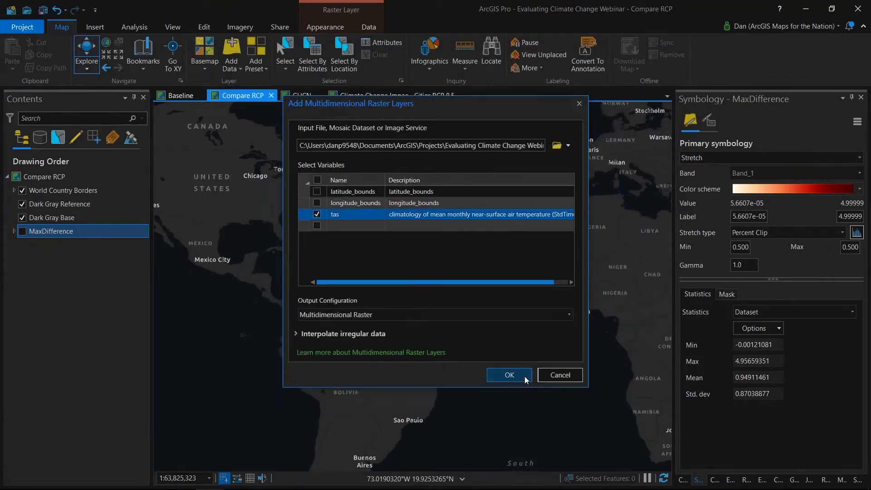
left_click(509, 375)
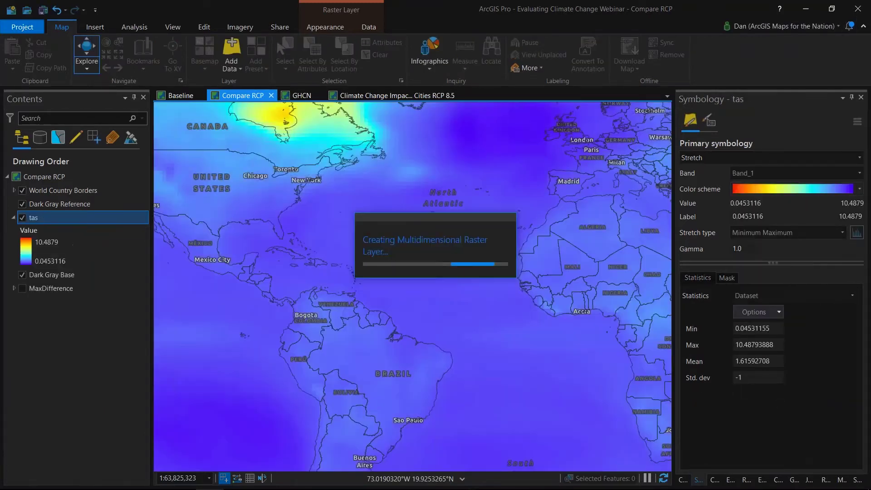
- Add the tas variable from the rcp85 2040–2059 anomaly NetCDF file as a multidimensional layer
left_click(232, 66)
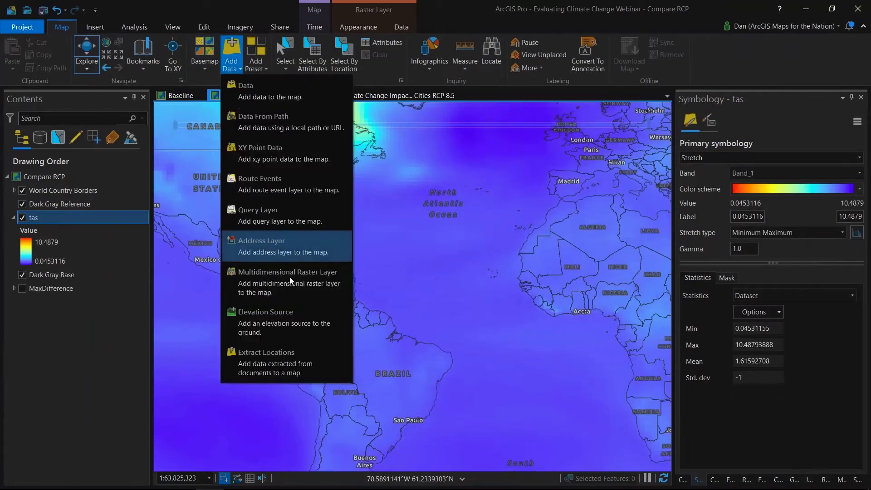
left_click(298, 277)
left_click(556, 145)
left_click(369, 157)
left_click(368, 159)
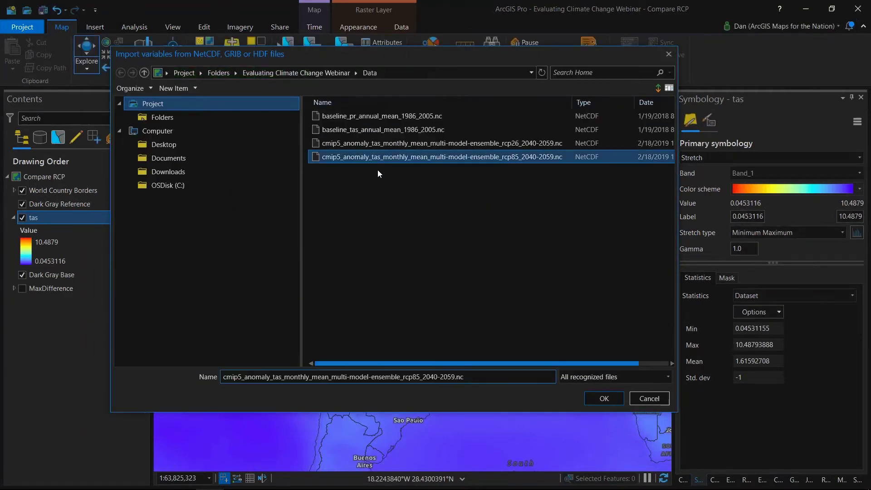
left_click(614, 399)
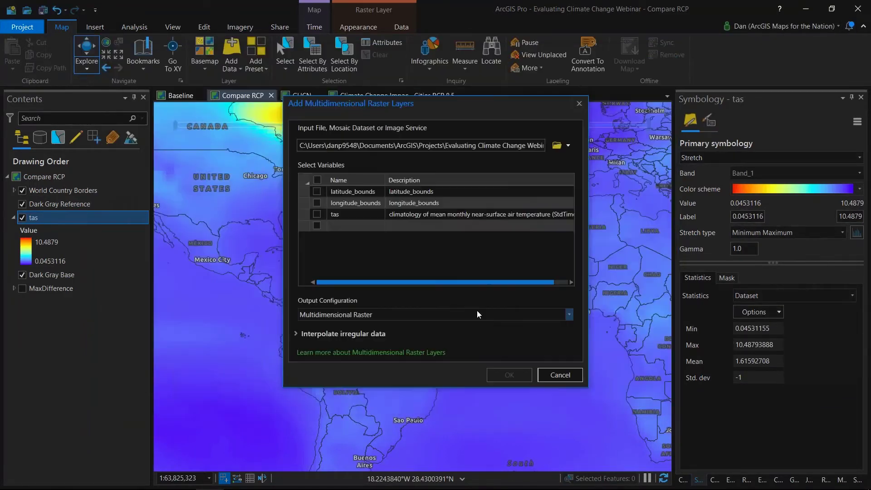
left_click(317, 214)
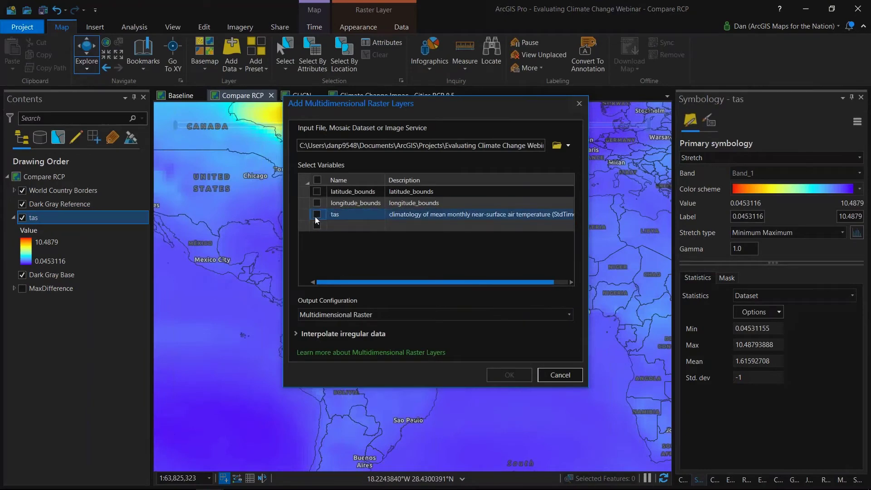
left_click(508, 375)
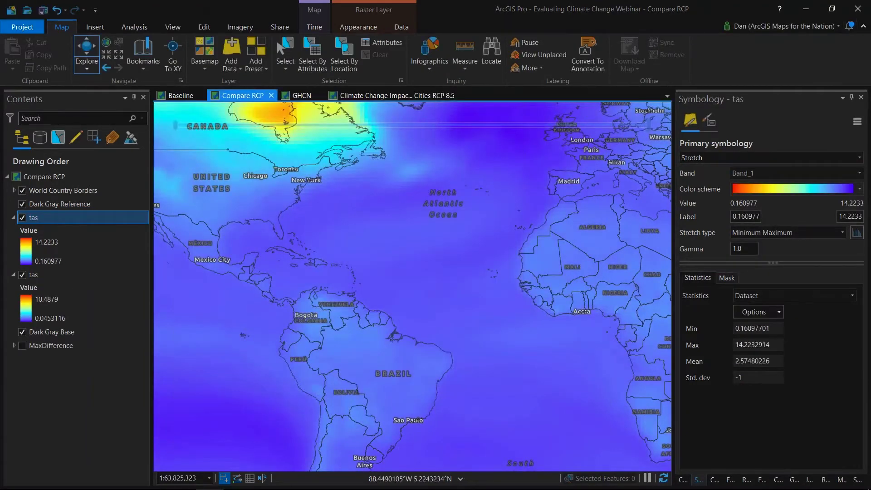
- Import RCPTemperature.lyrx symbology onto the newly added tas layer
right_click(112, 219)
left_click(853, 129)
left_click(857, 123)
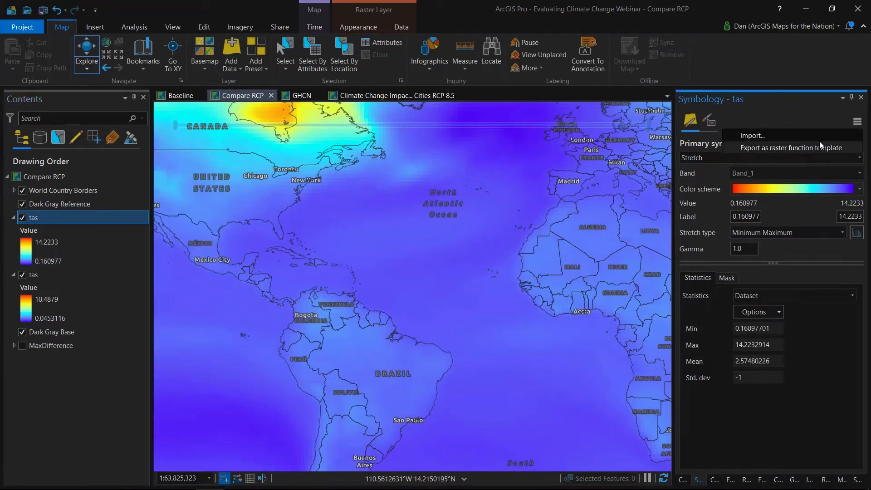
left_click(605, 171)
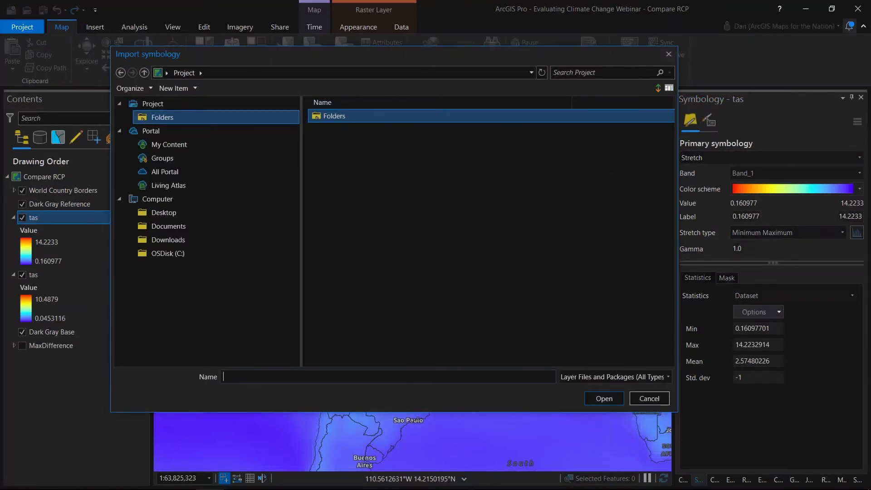
double_click(328, 117)
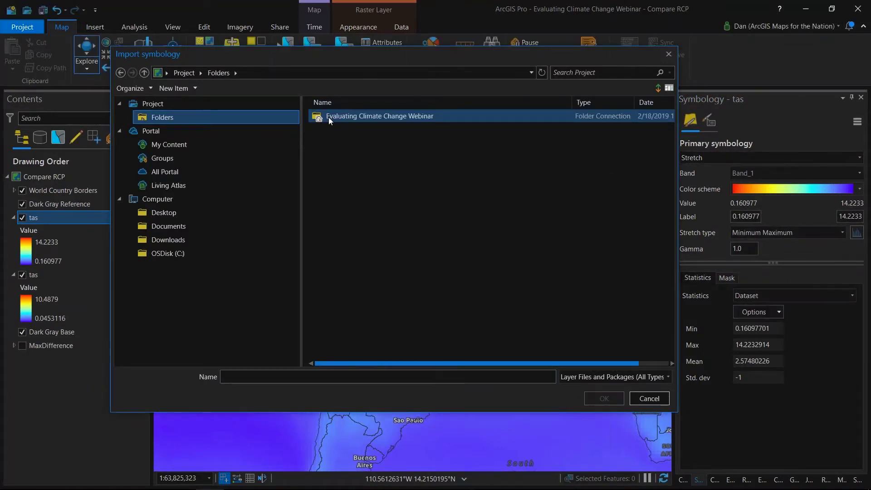
double_click(329, 117)
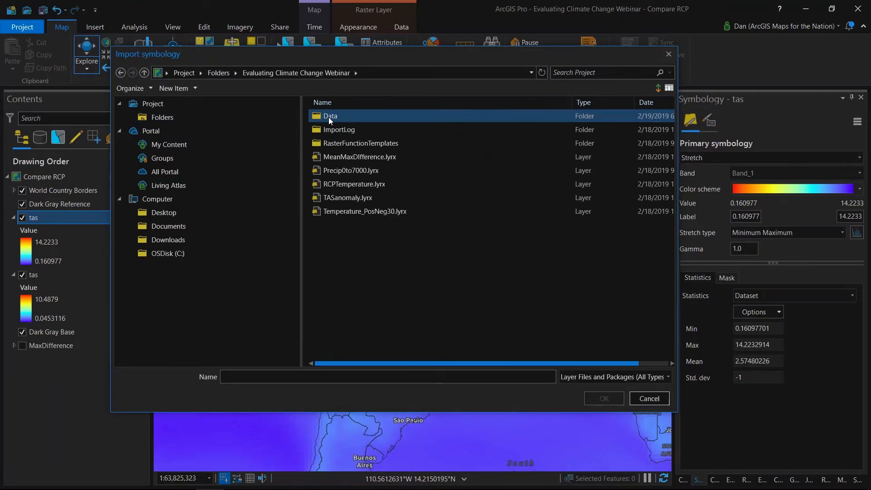
left_click(333, 199)
left_click(336, 184)
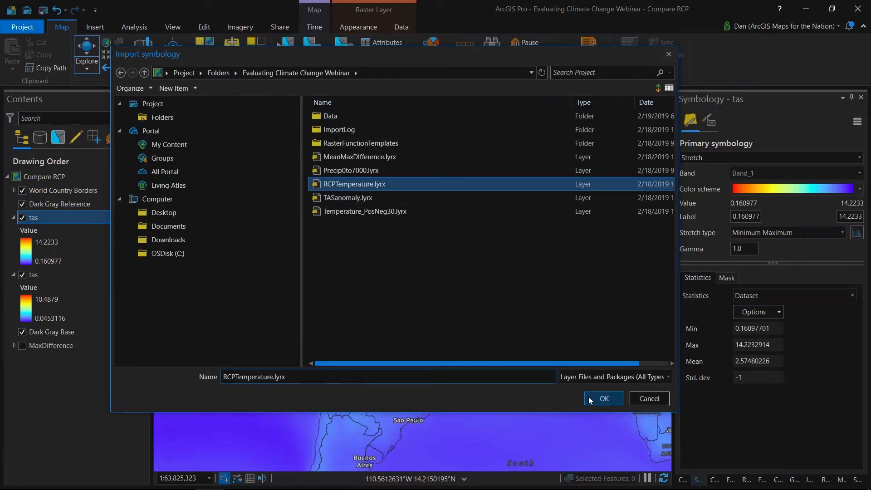
left_click(589, 397)
- Import RCPTemperature.lyrx onto the second tas layer, giving the -9.99905 to 9.99875 stretch
left_click(64, 274)
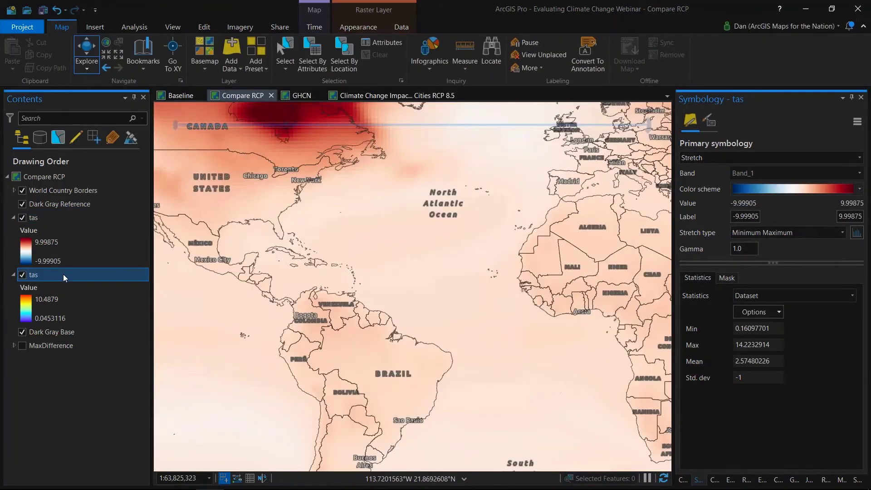
left_click(857, 122)
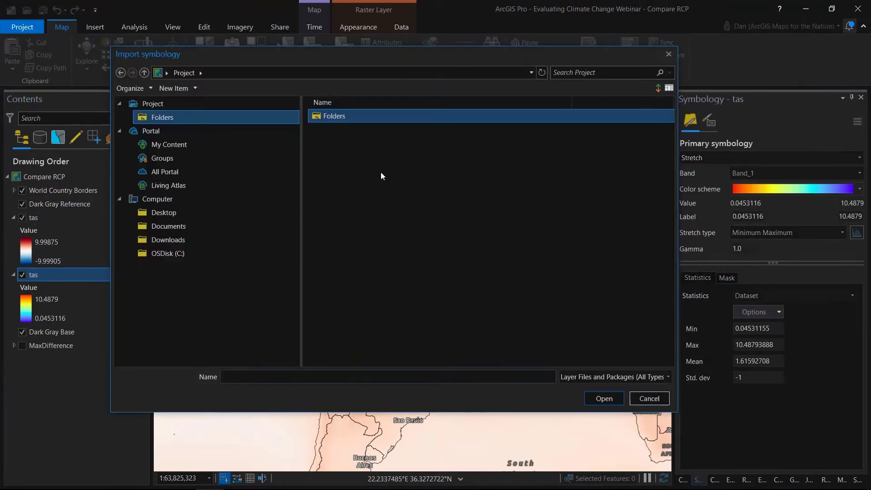
double_click(337, 115)
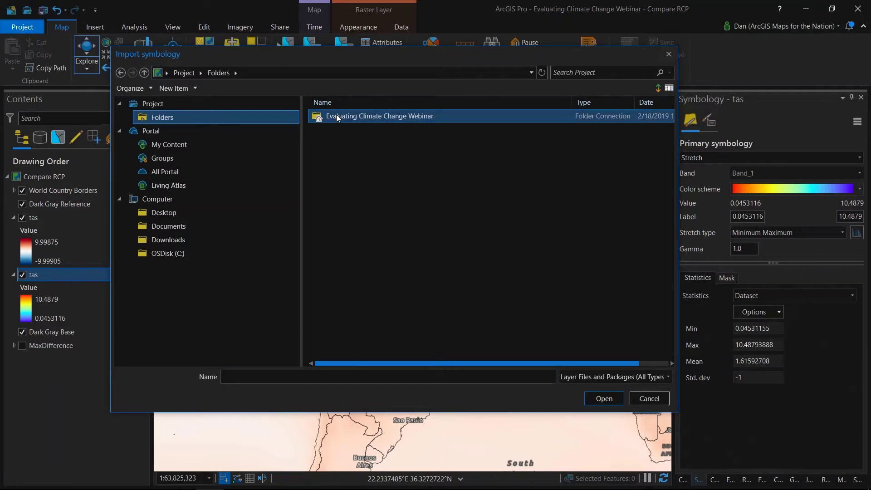
left_click(348, 183)
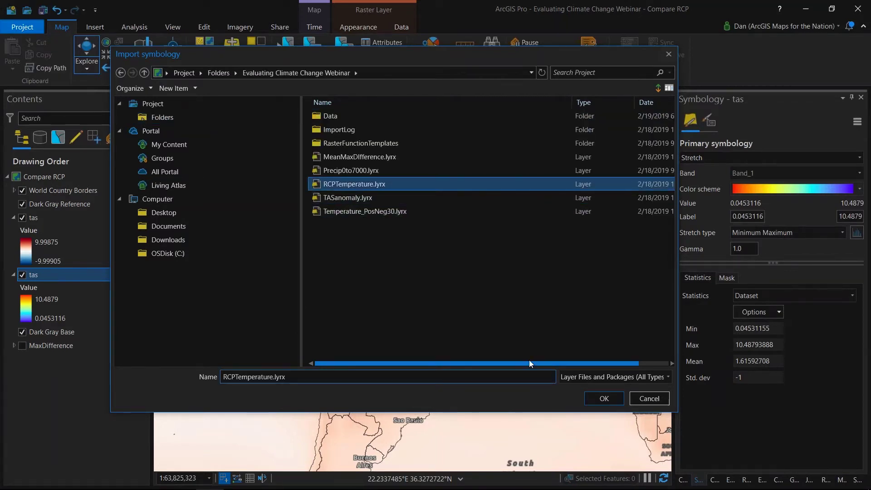
left_click(610, 400)
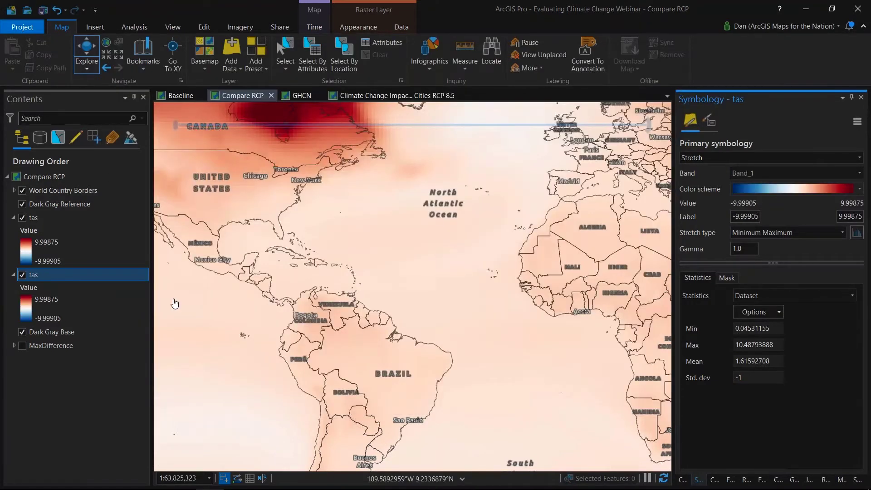
- Zoom out, hide the upper tas layer, and rename the lower tas layer to 'RCP 2.6'
scroll(363, 241, "down", 3)
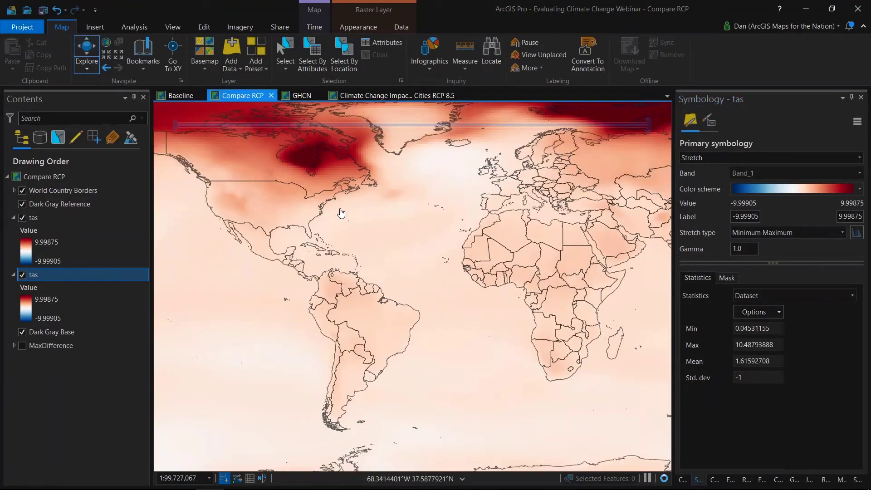
left_click_drag(341, 213, 352, 233)
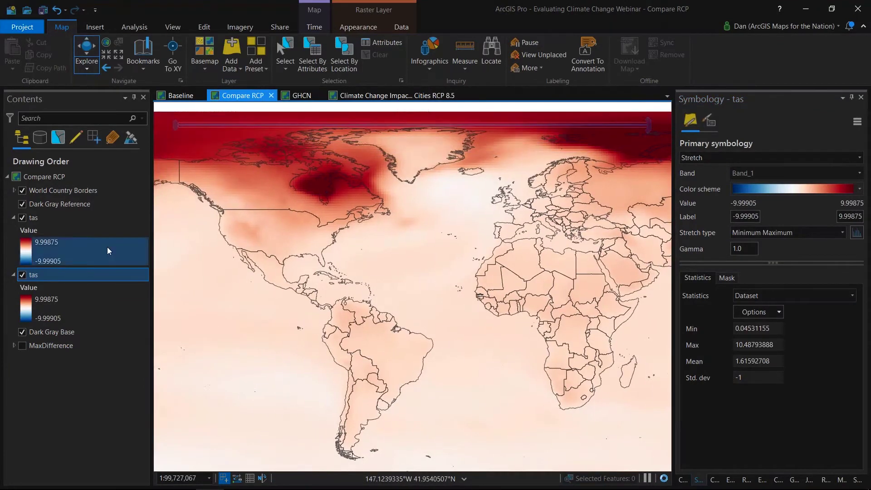
left_click(23, 218)
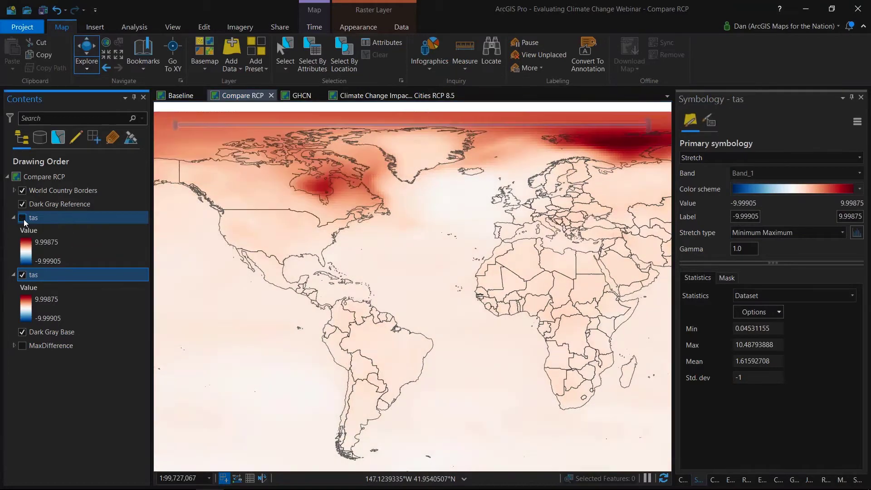
double_click(51, 279)
type("RCP 2.6")
key("Return")
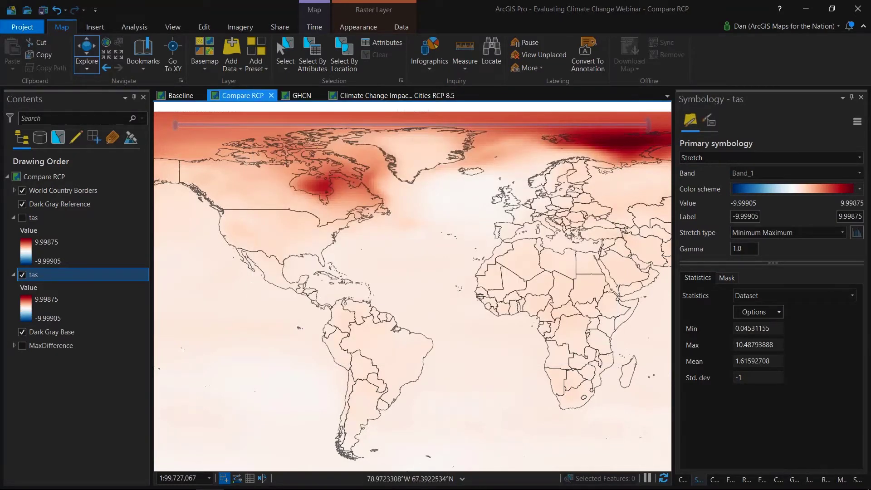
- Rename the upper tas layer to 'RCP 8.5' and nudge the map up slightly
double_click(69, 221)
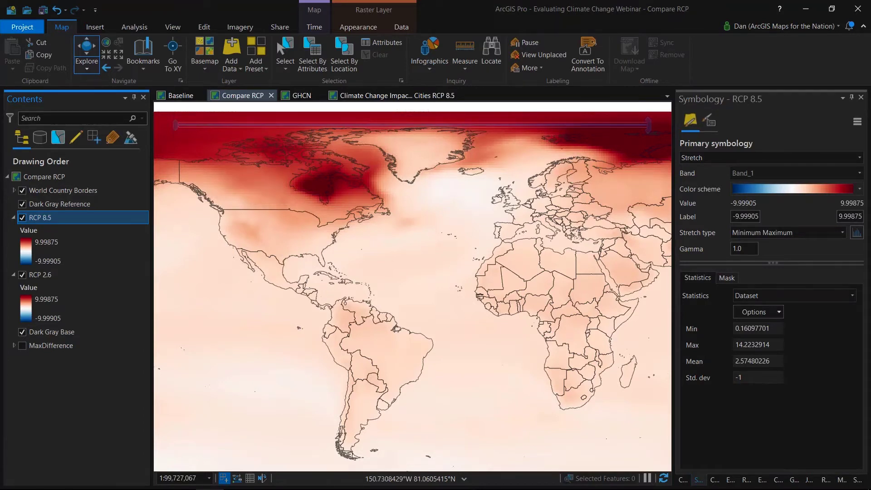
left_click(313, 276)
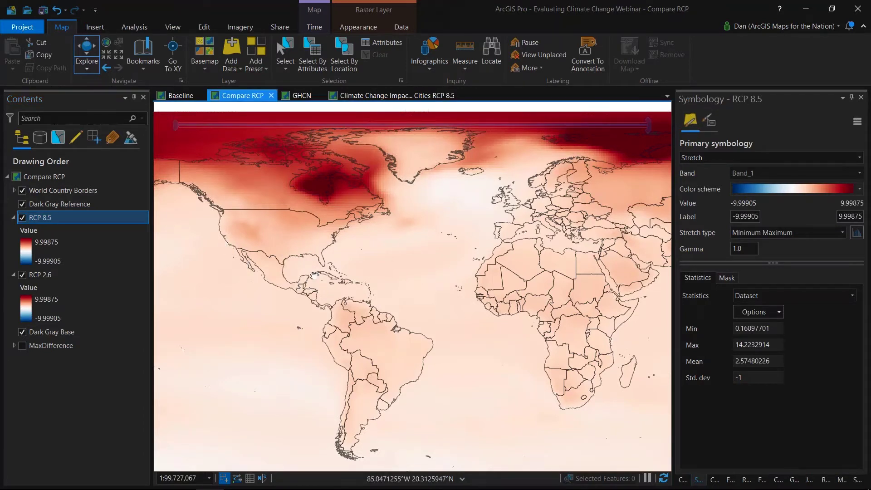
left_click_drag(313, 276, 313, 267)
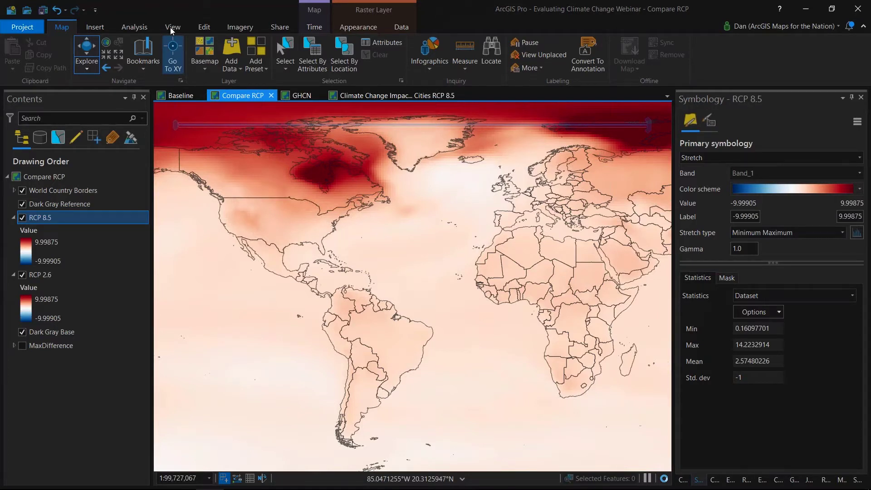
- Swipe the RCP 8.5 layer back across the map to reveal RCP 2.6 beneath
mouse_move(424, 118)
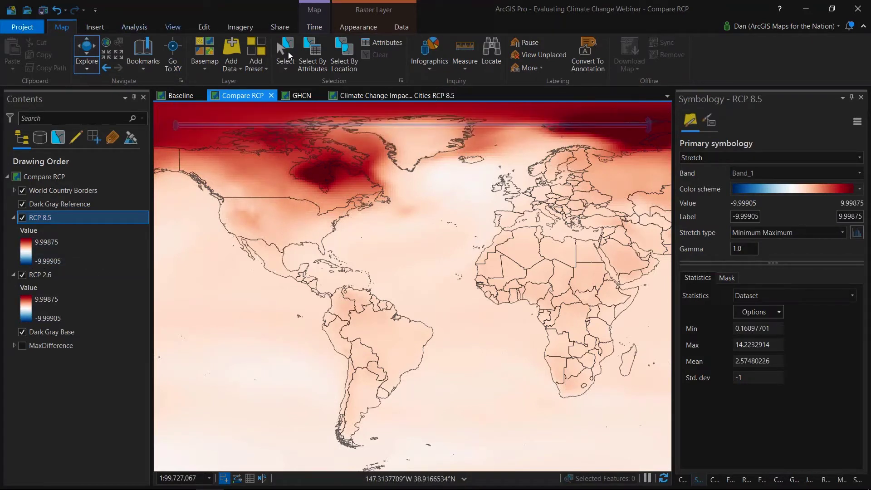
left_click(354, 27)
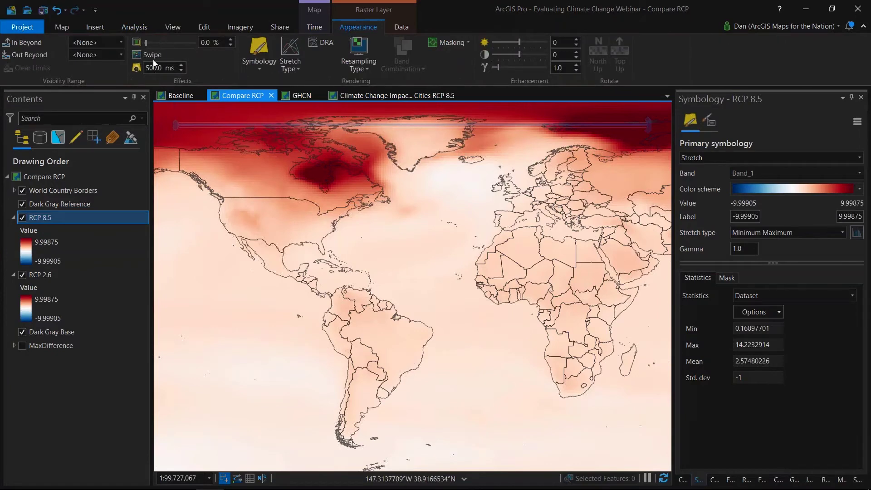
left_click(153, 55)
left_click_drag(181, 224, 91, 204)
- Read the RCP 8.5 pixel value 4.680062 over northern Canada, then open that layer's options
left_click(62, 27)
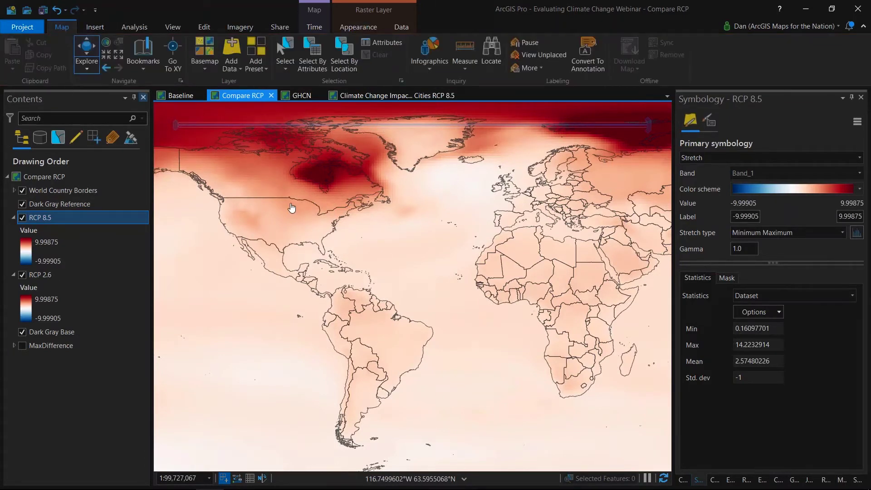
left_click(311, 196)
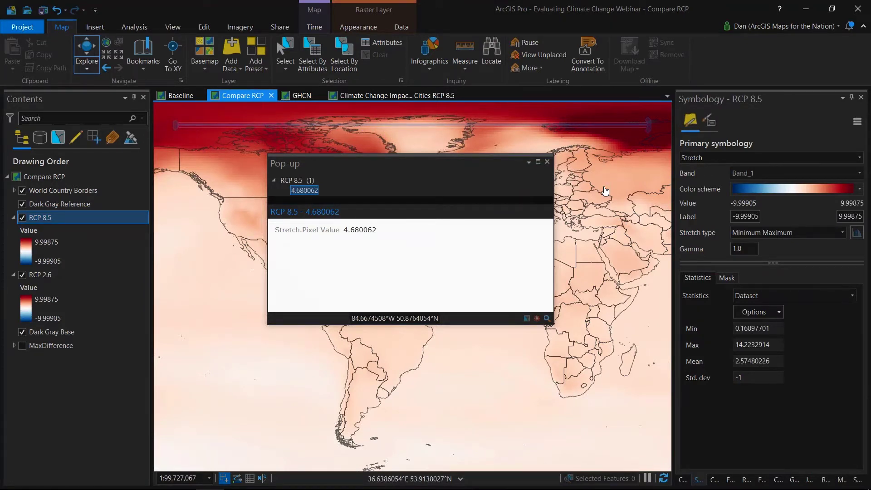
left_click(711, 120)
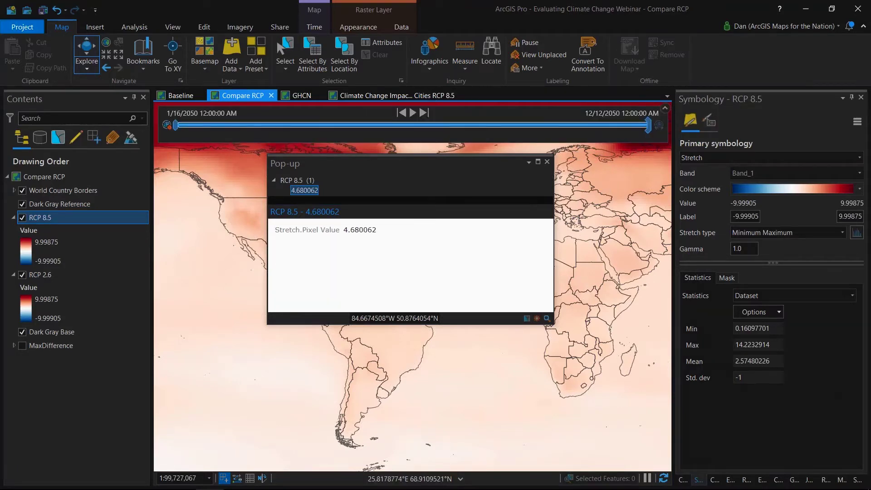
left_click(547, 161)
right_click(121, 217)
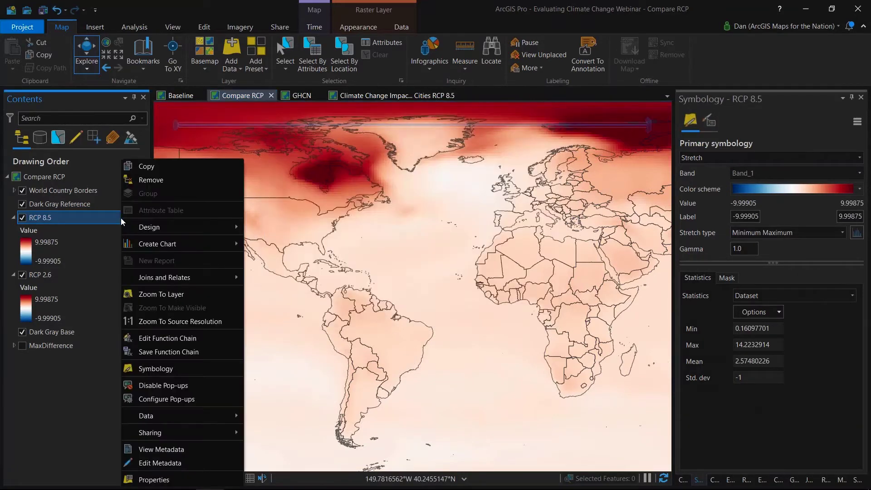
- View RCP 8.5's Create Chart choices, then dismiss the menu without creating a chart
mouse_move(206, 242)
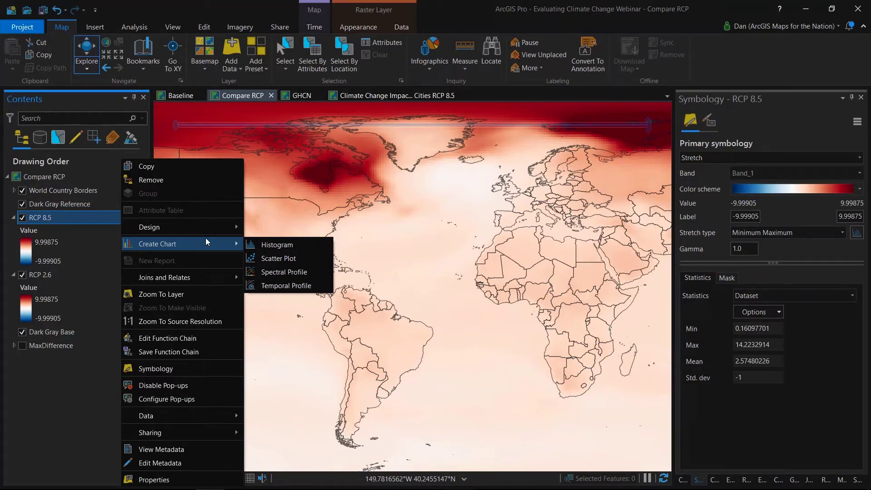
left_click(48, 402)
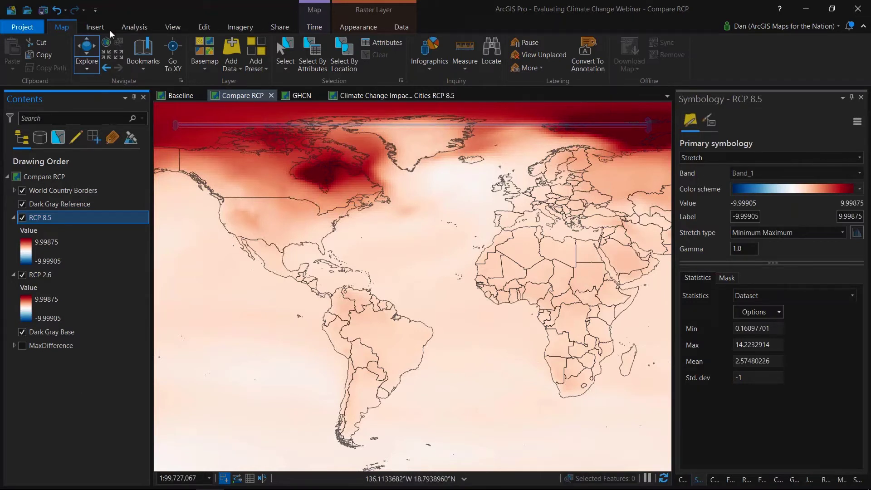
- Open the Raster Functions catalogue from the Analysis tab and scroll to the Conversion functions
left_click(134, 26)
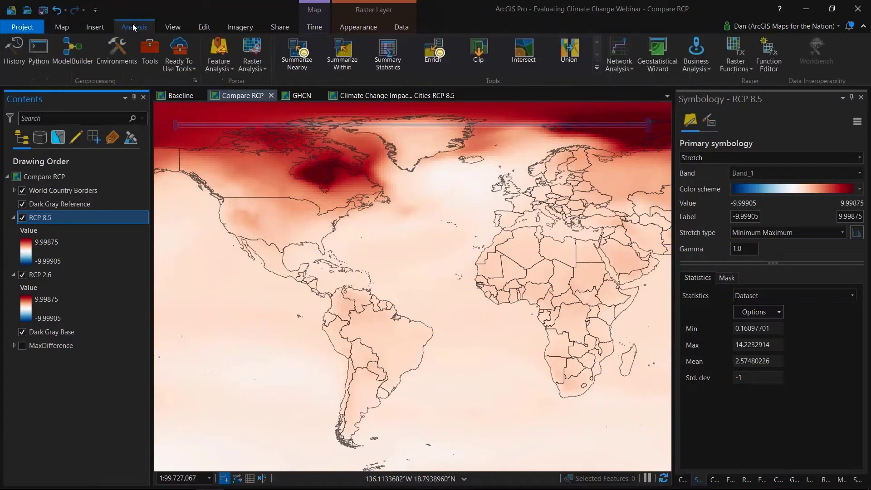
left_click(734, 49)
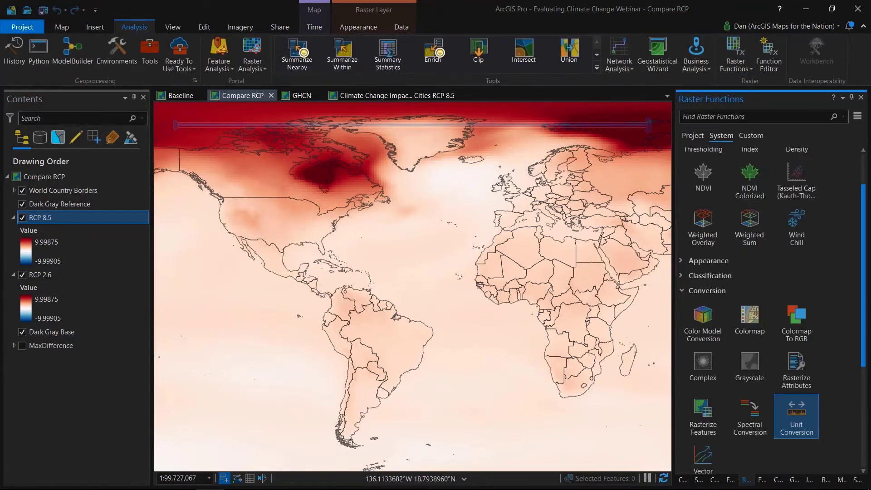
scroll(704, 181, "up", 2)
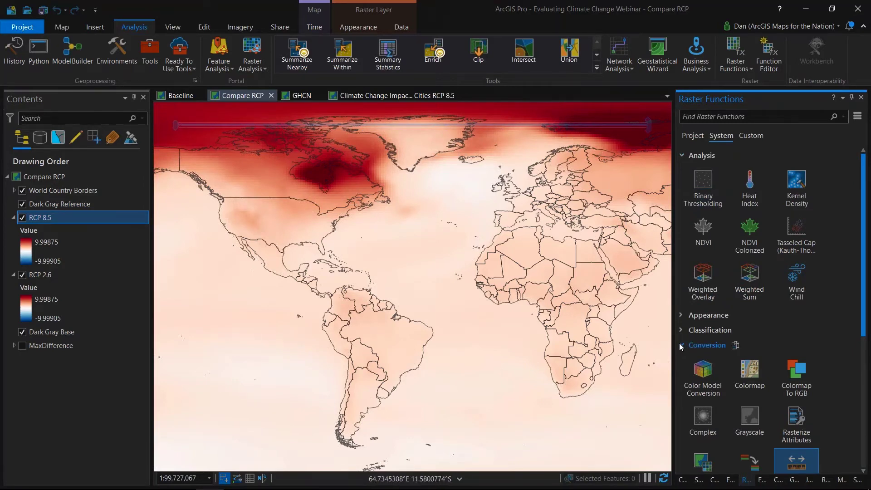
scroll(703, 281, "down", 5)
scroll(699, 423, "down", 3)
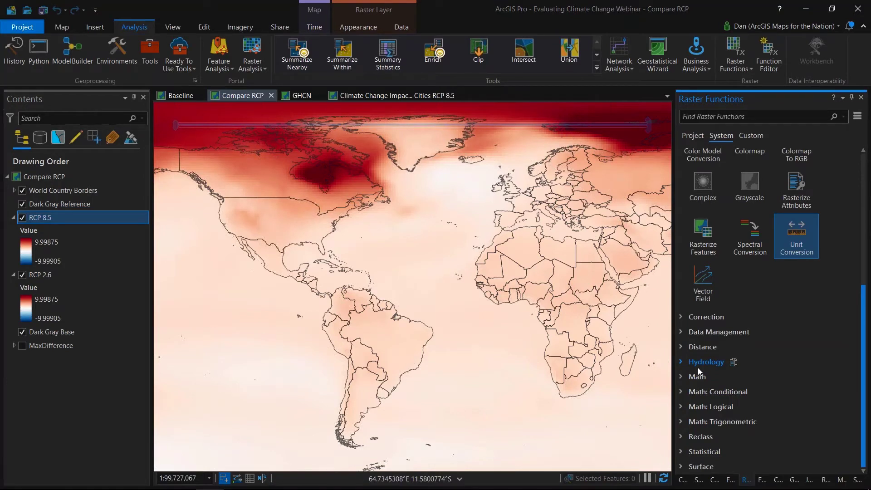
- Start a new raster function template with RCP 8.5 and RCP 2.6 as inputs
left_click(768, 51)
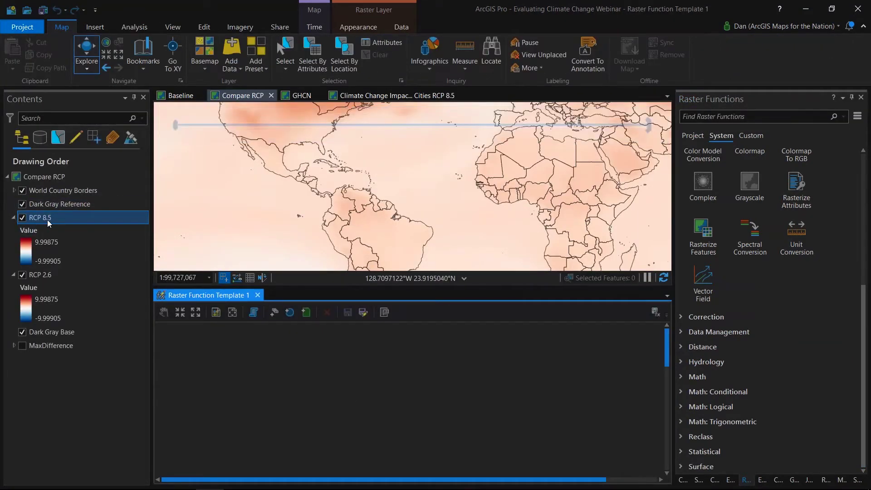
left_click_drag(48, 220, 231, 388)
left_click(43, 276)
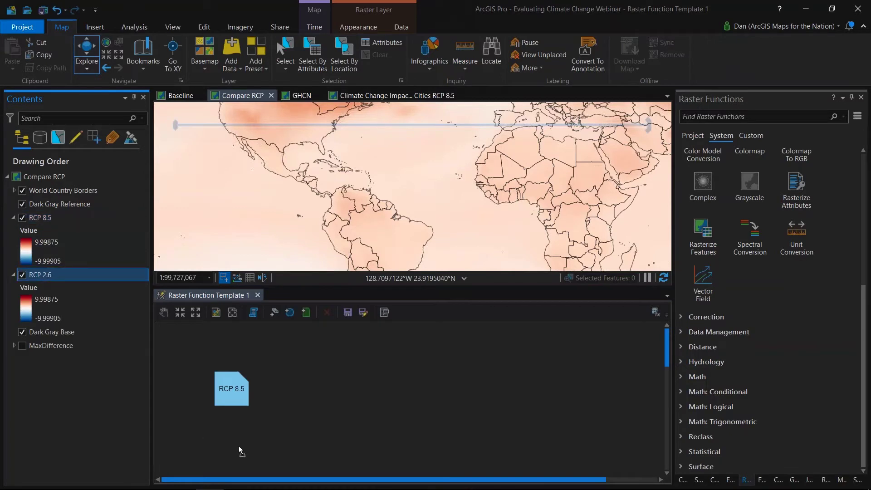
left_click_drag(231, 437, 230, 437)
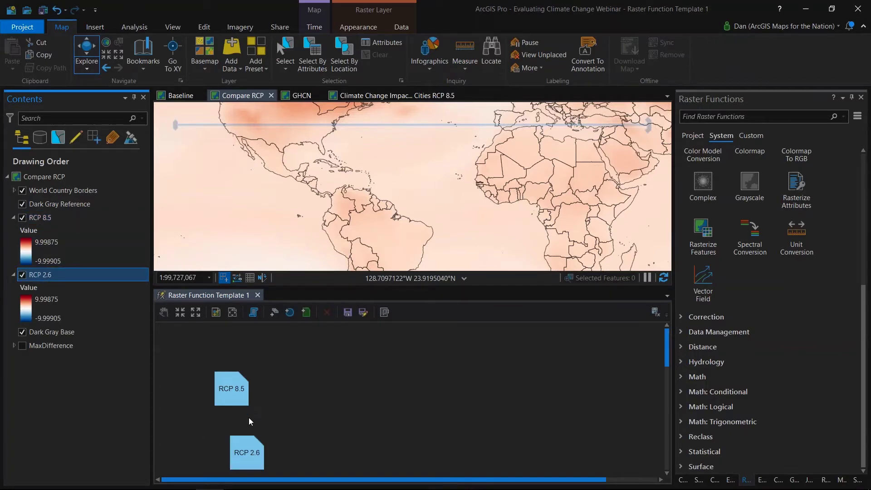
- Add two Cell Statistics functions, fed by RCP 8.5 and RCP 2.6 respectively
scroll(798, 309, "up", 3)
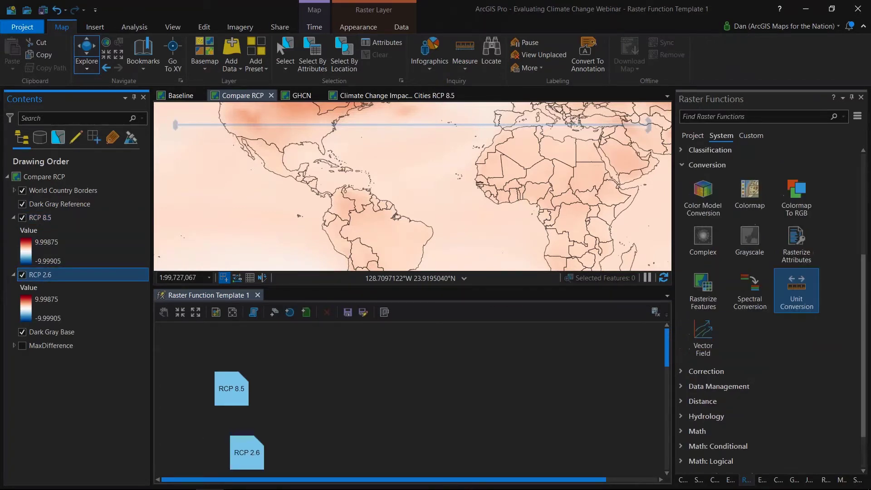
left_click(683, 192)
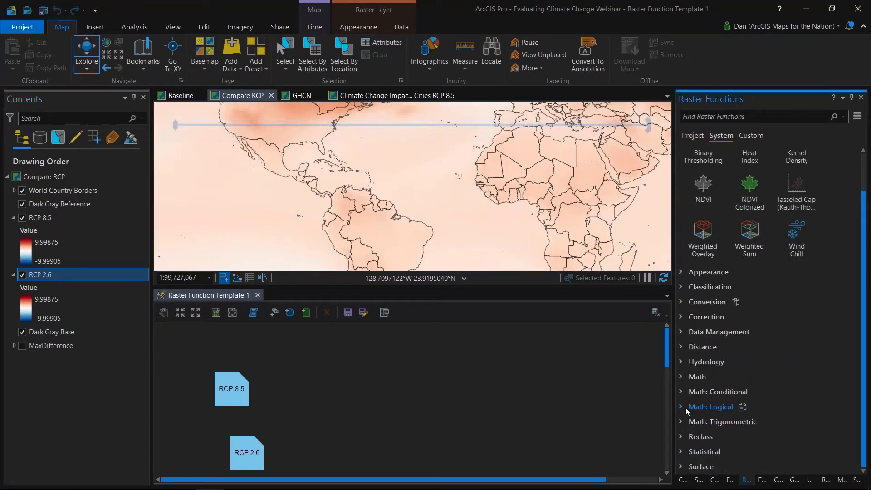
left_click(680, 451)
scroll(736, 383, "down", 4)
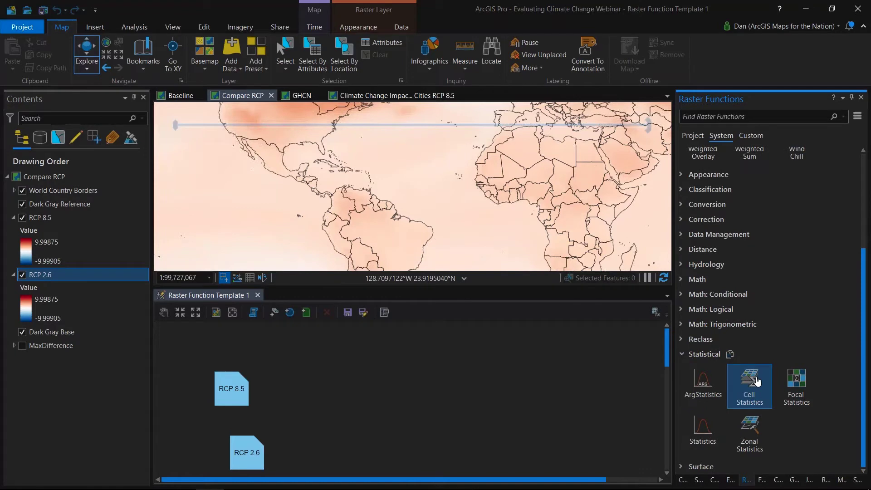
left_click_drag(756, 381, 327, 386)
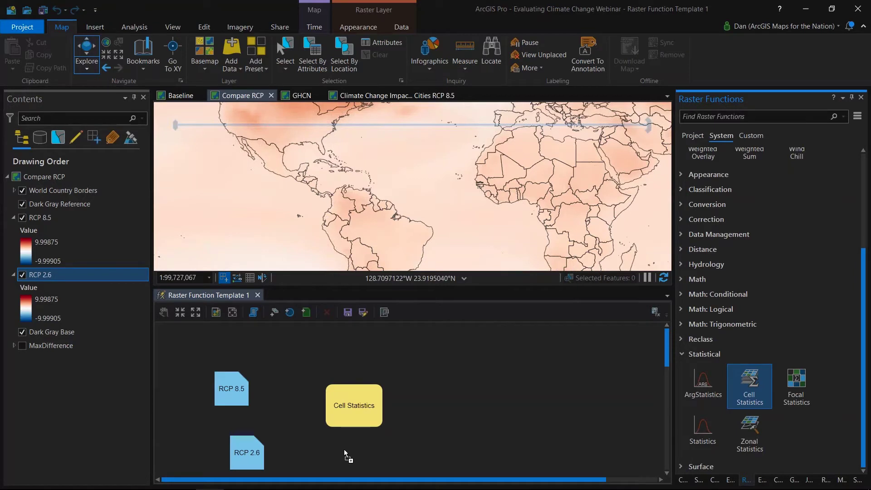
left_click_drag(343, 451, 344, 451)
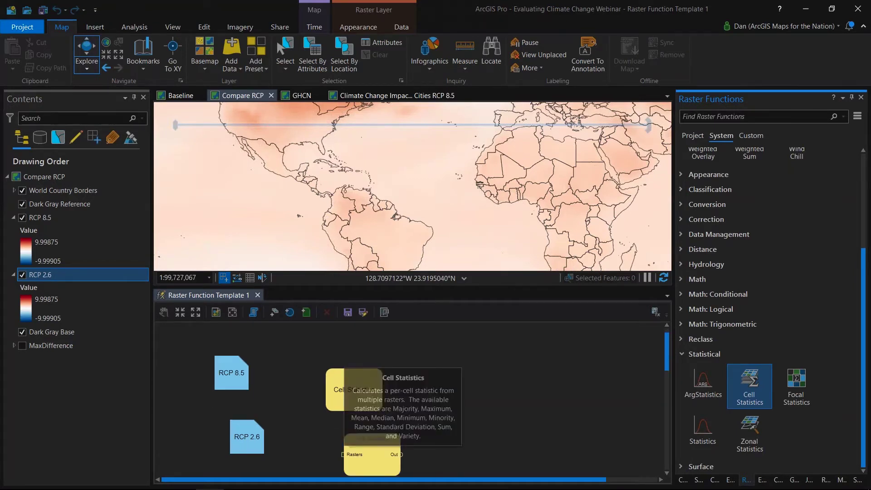
left_click_drag(248, 373, 343, 384)
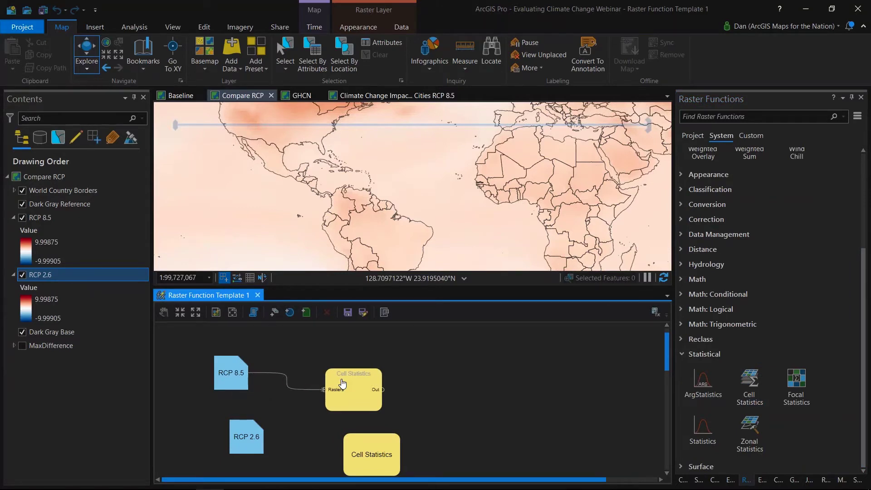
mouse_move(263, 436)
left_mouse_down()
mouse_move(354, 445)
mouse_move(368, 460)
left_mouse_up()
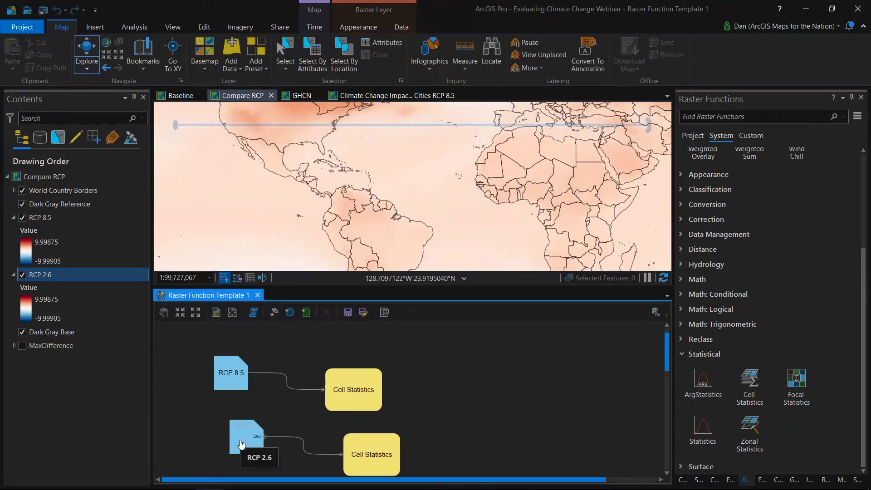
- Set the RCP 8.5 Cell Statistics to Maximum with Mean Of cell size
double_click(334, 383)
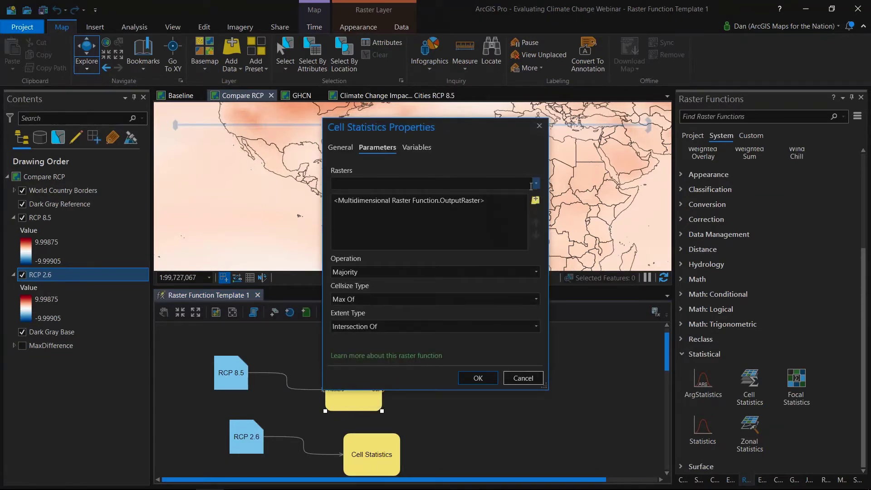
left_click(537, 273)
left_click(474, 295)
left_click(535, 299)
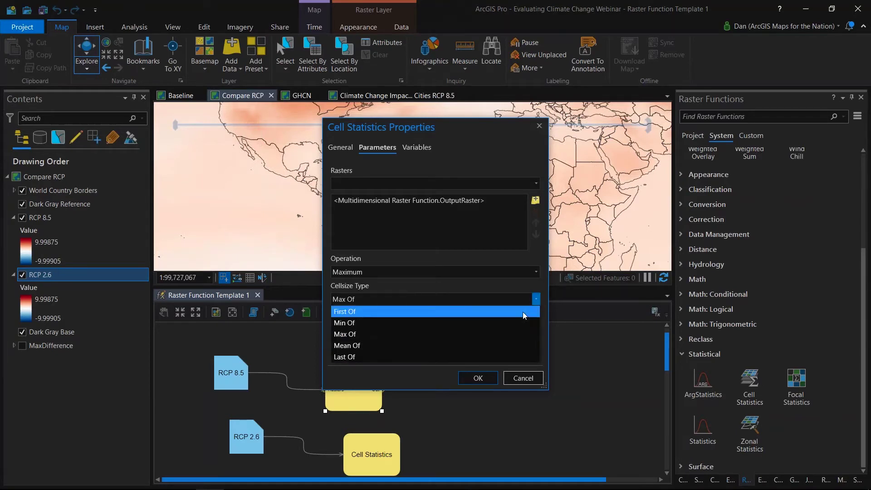
left_click(512, 346)
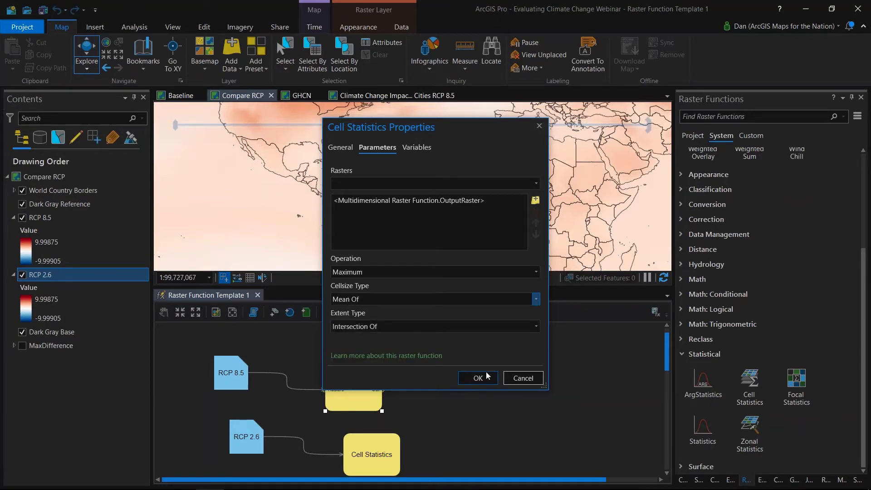
left_click(485, 374)
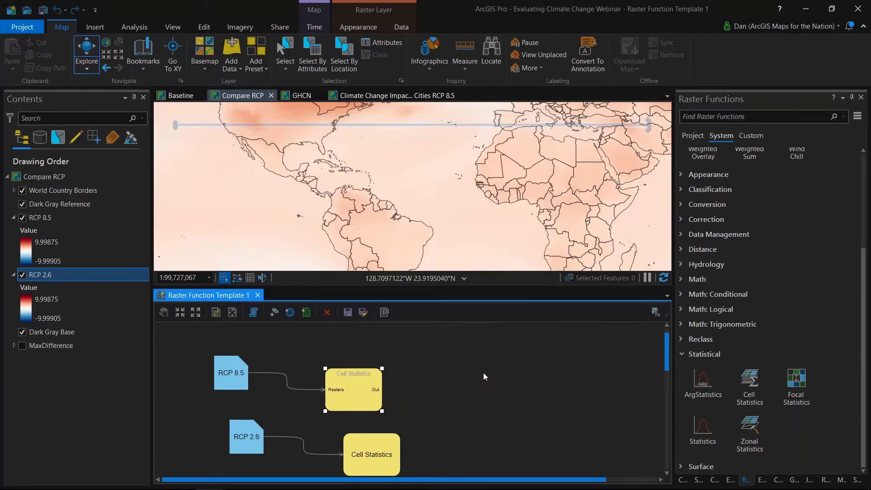
- Set the RCP 2.6 Cell Statistics to Maximum with Mean Of cell size
left_click(370, 462)
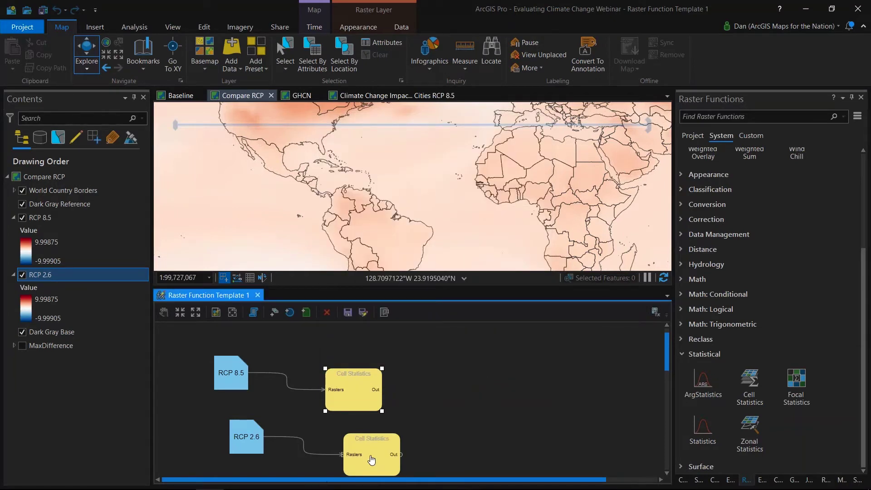
double_click(370, 462)
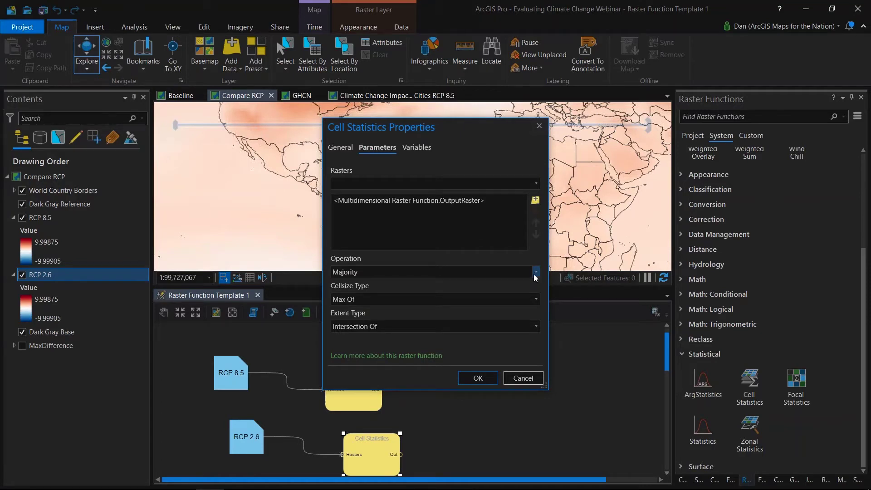
left_click(536, 272)
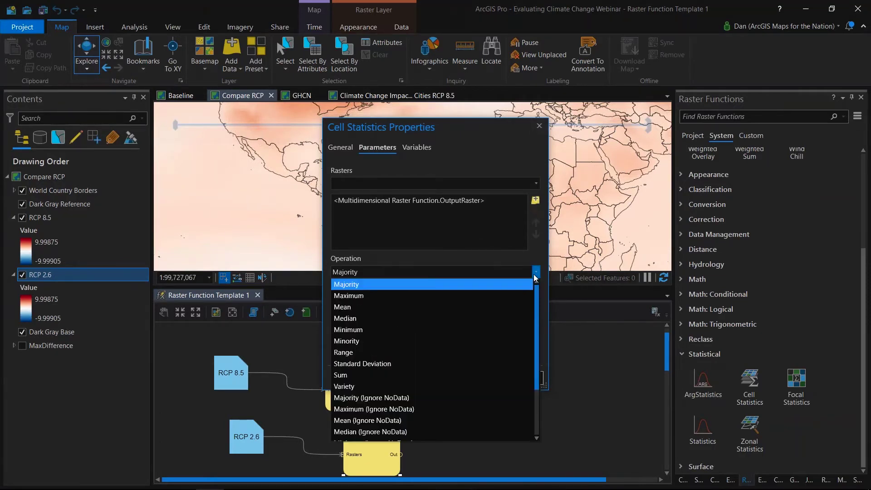
left_click(520, 295)
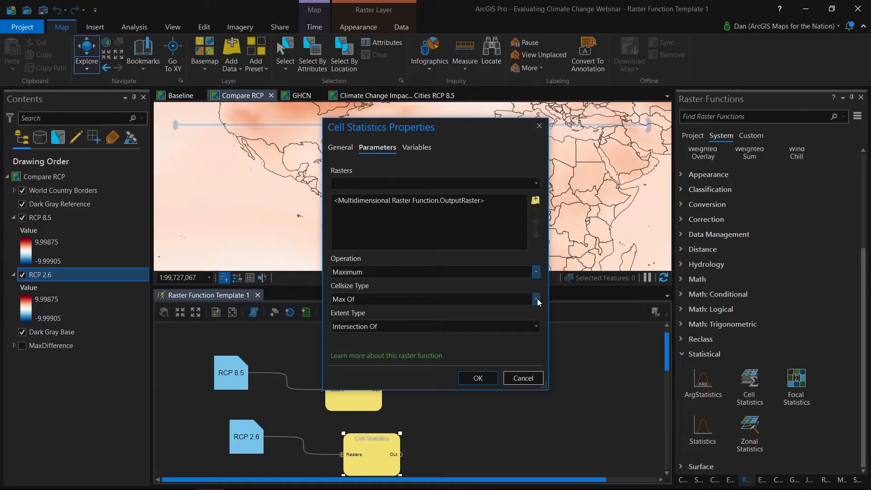
left_click(537, 298)
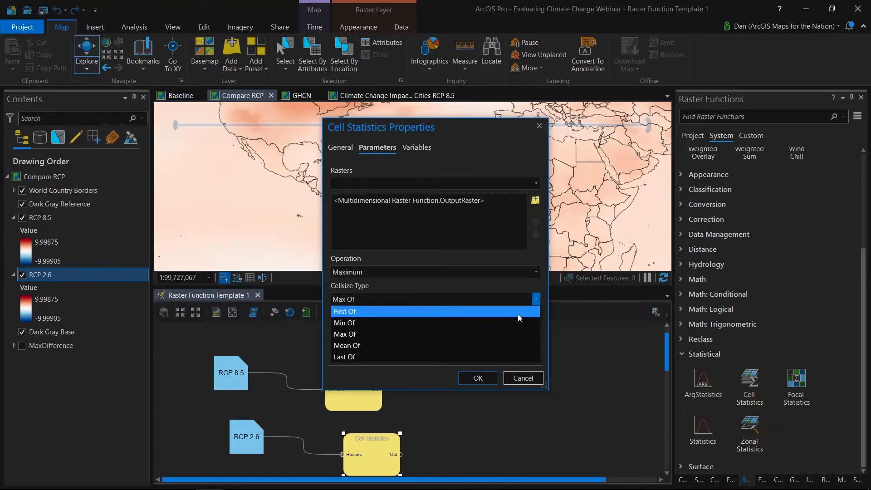
left_click(494, 343)
left_click(488, 379)
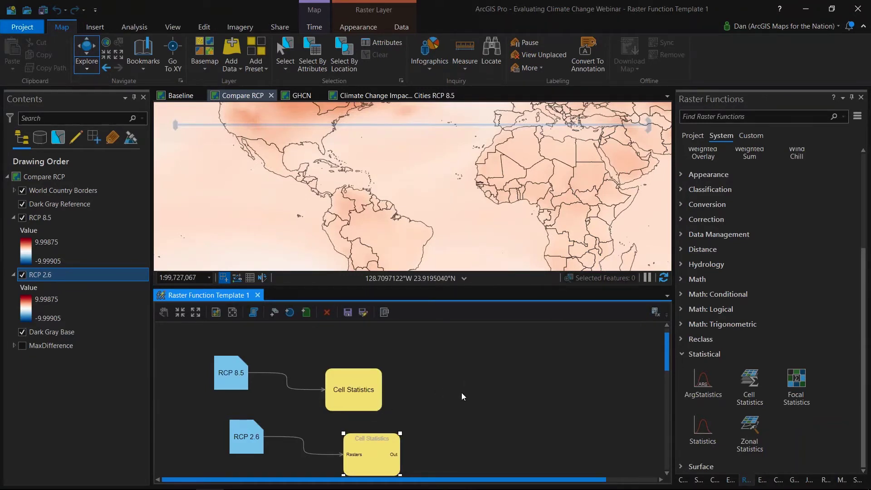
- Add a Math Minus function taking the RCP 8.5 and RCP 2.6 statistics outputs
left_click(685, 282)
scroll(771, 376, "down", 2)
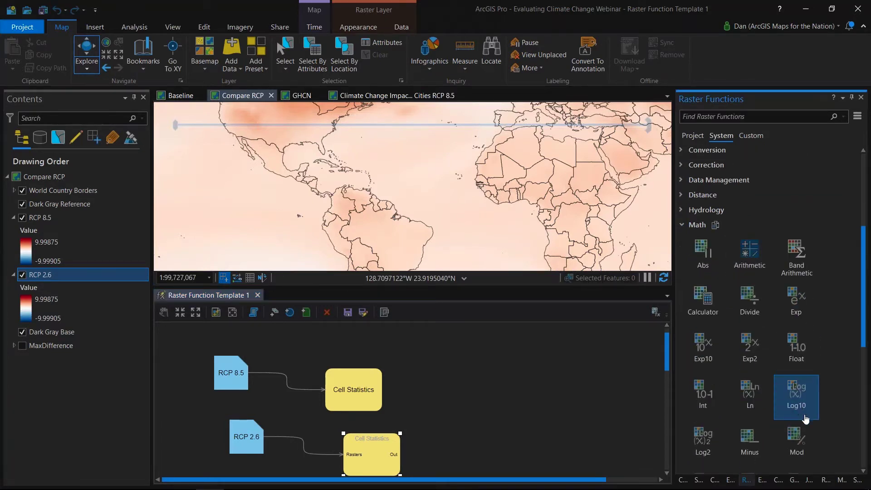
left_click_drag(746, 435, 468, 397)
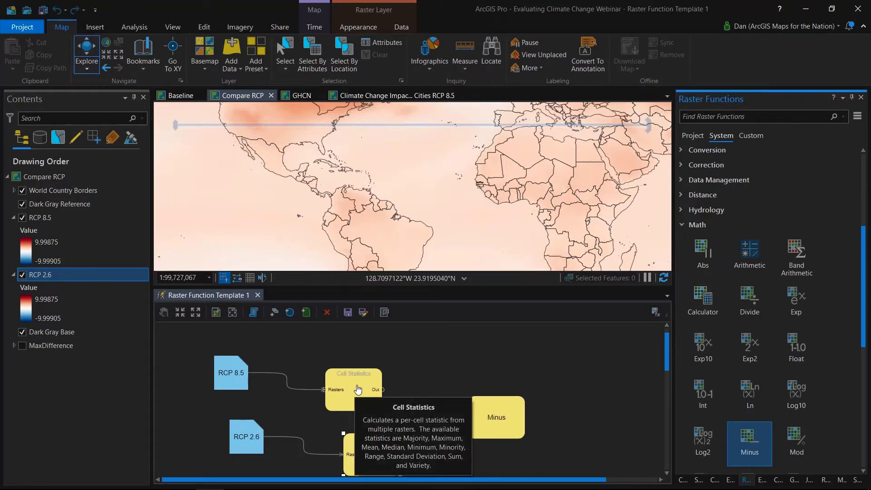
left_click_drag(382, 390, 468, 411)
mouse_move(363, 457)
left_mouse_down()
mouse_move(424, 422)
mouse_move(399, 449)
mouse_move(376, 443)
mouse_move(474, 429)
left_mouse_up()
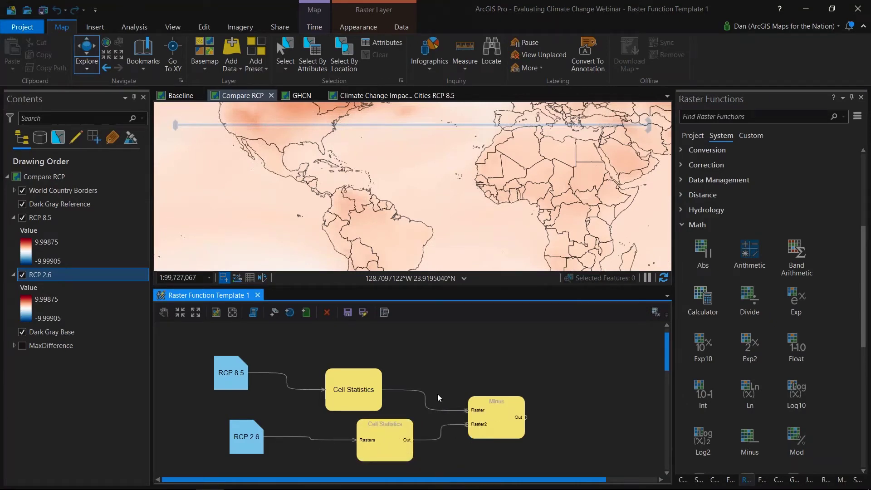
- Set the Minus cell size type to Mean Of and start saving the template
left_click(386, 445)
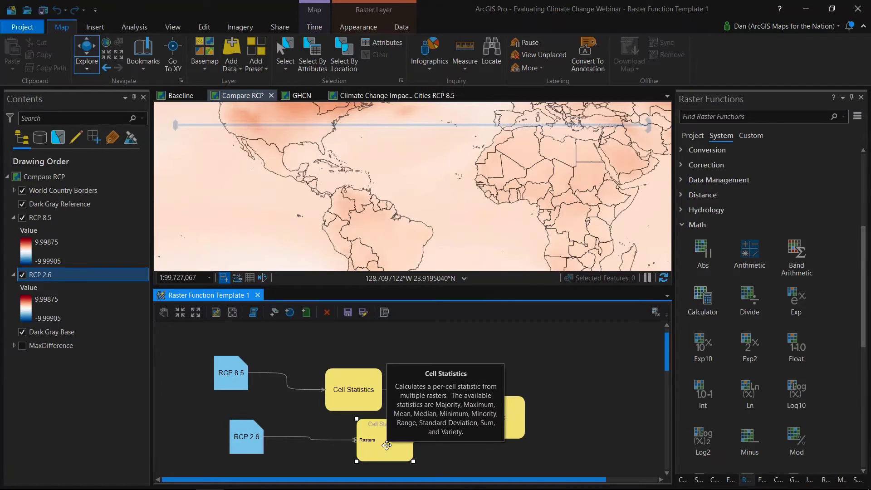
double_click(497, 419)
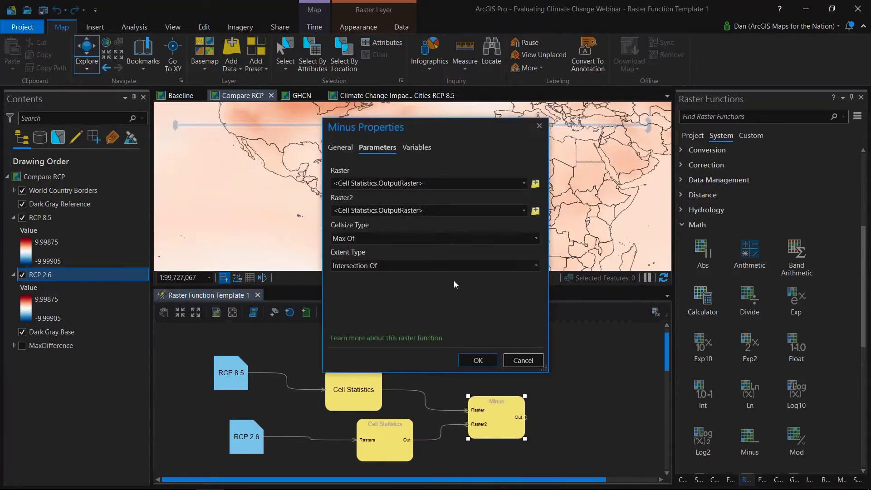
left_click(527, 238)
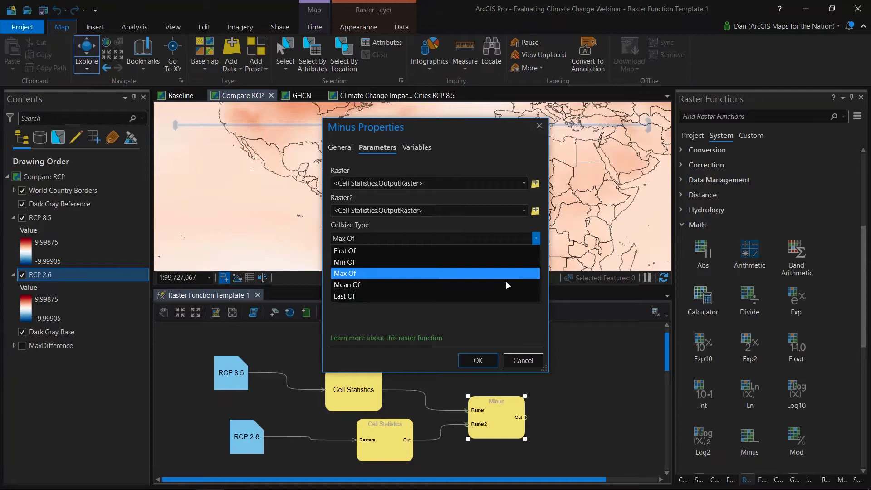
left_click(490, 283)
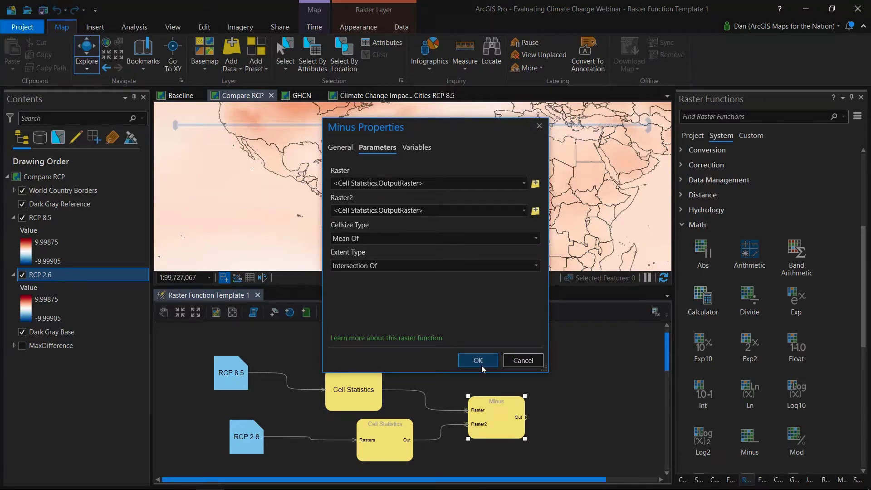
left_click(482, 365)
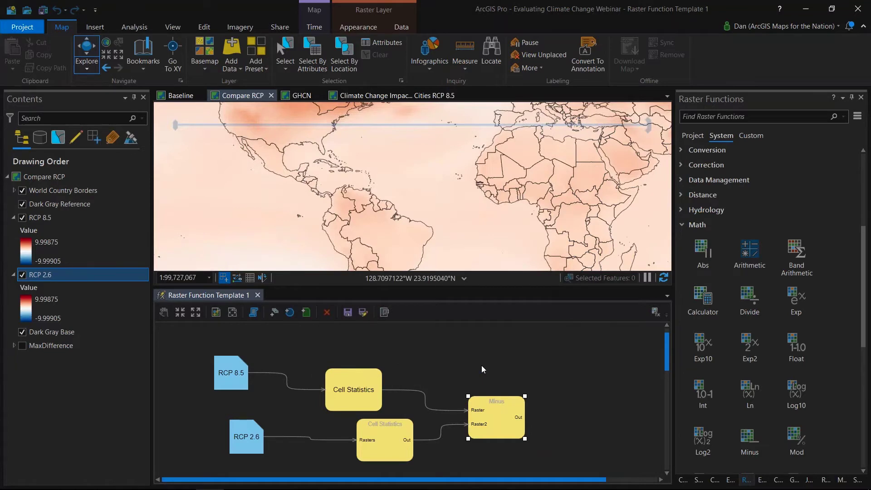
left_click(348, 313)
- Save the template as 'Mean Max Diff', using the name as its description
type("Mean")
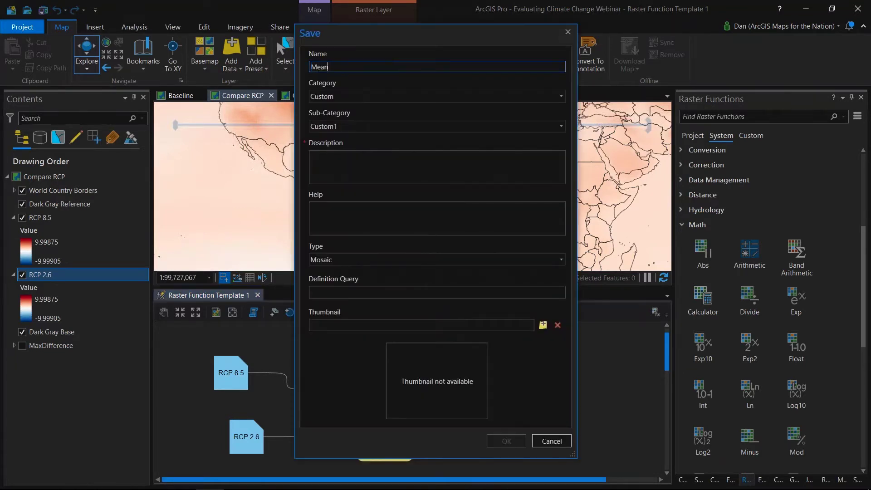
type(" Max Diff")
key("ctrl+a")
key("ctrl+c")
left_click(408, 162)
key("ctrl+v")
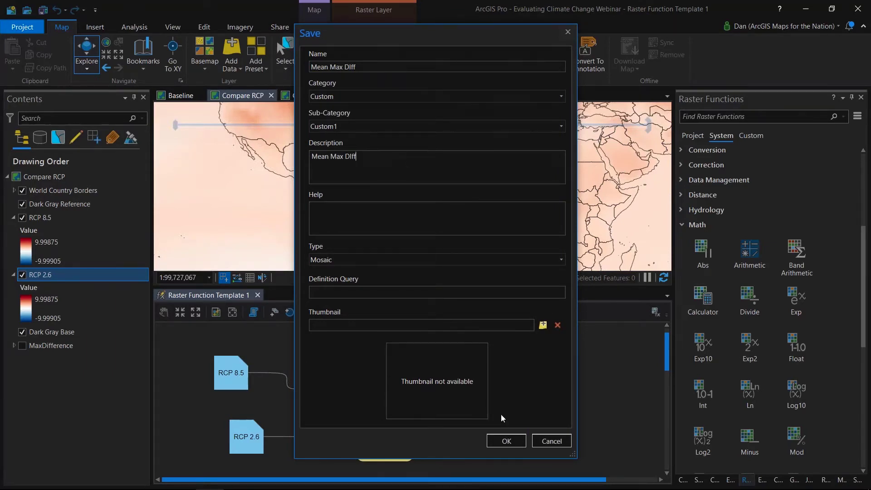
left_click(506, 441)
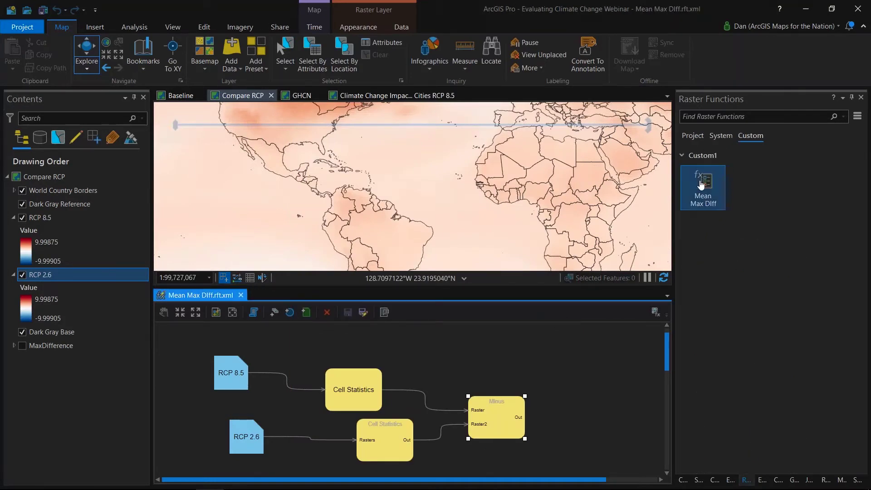
- Create a new layer from the custom Mean Max Diff function
right_click(701, 183)
left_click(729, 199)
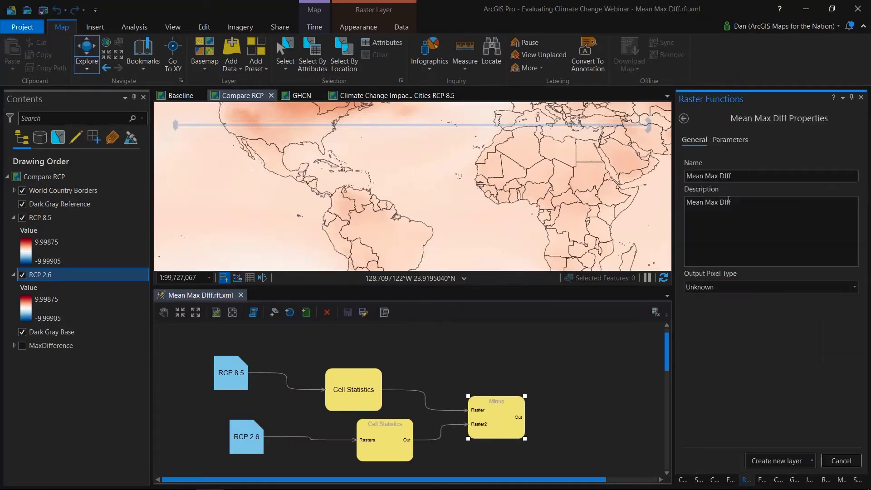
left_click(781, 462)
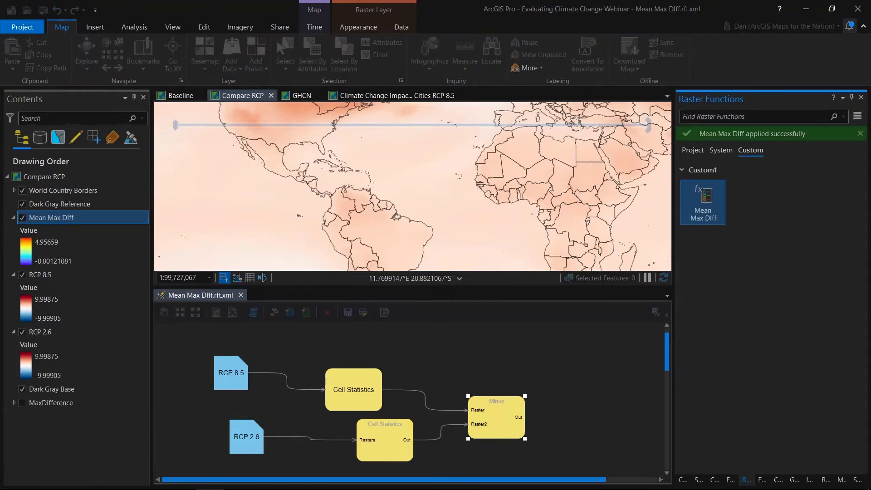
- Hide the Mean Max Diff layer and show MaxDifference above it
left_click(14, 219)
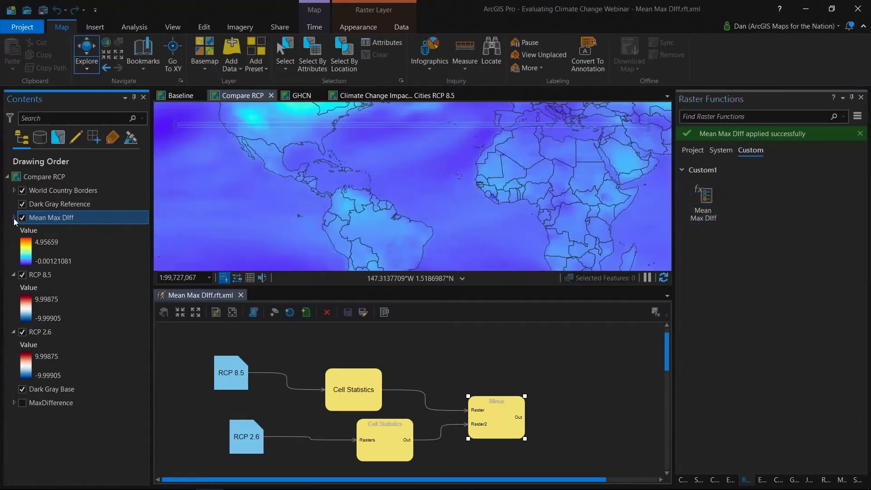
left_click_drag(45, 361, 24, 230)
left_click(22, 217)
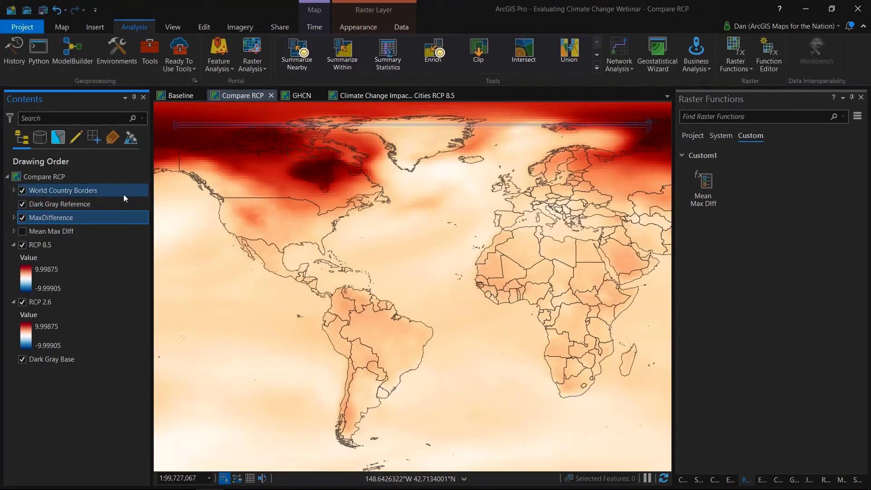
- Check the MaxDifference value near Hudson Bay, then centre Compare RCP on Africa and Asia
left_click(313, 182)
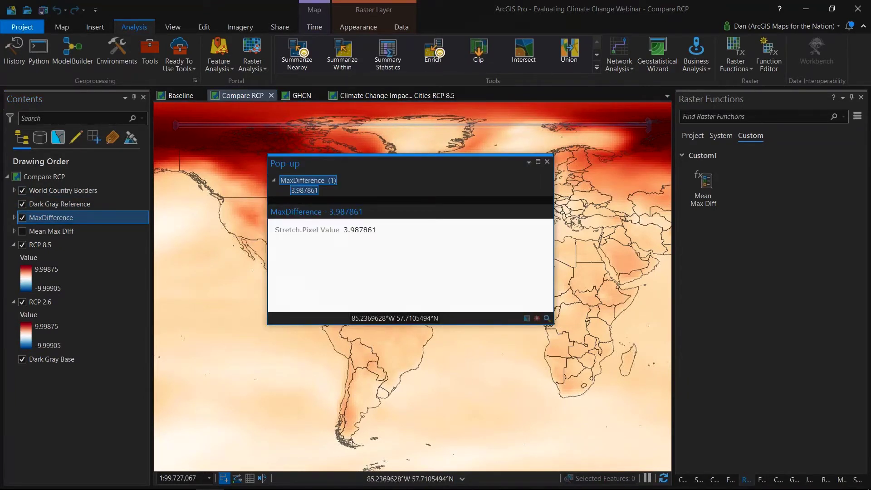
left_click(548, 162)
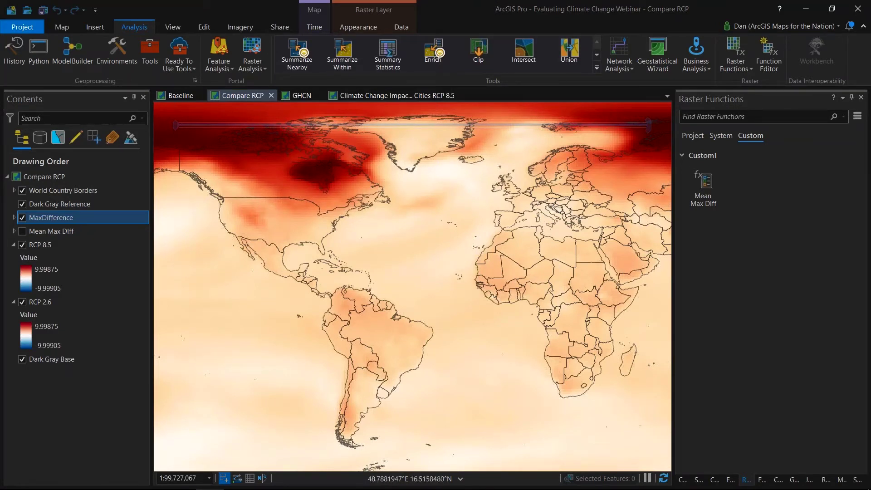
left_click(589, 249)
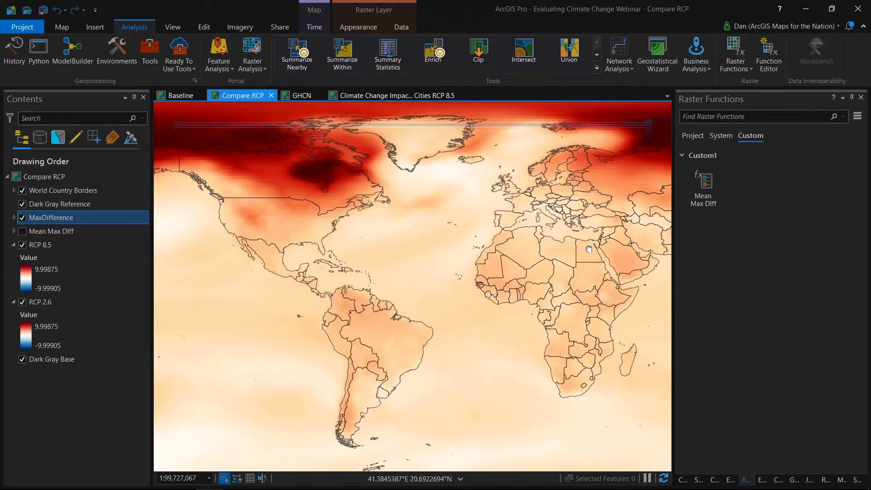
left_click_drag(589, 249, 439, 204)
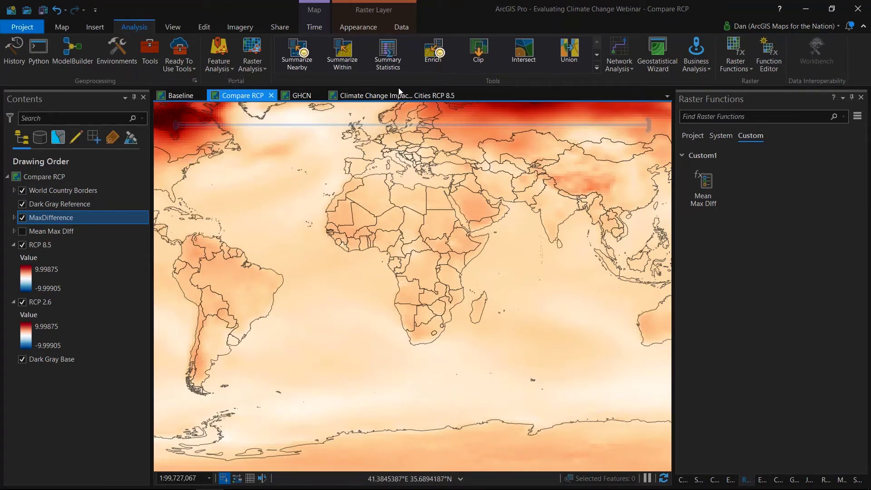
left_click(274, 26)
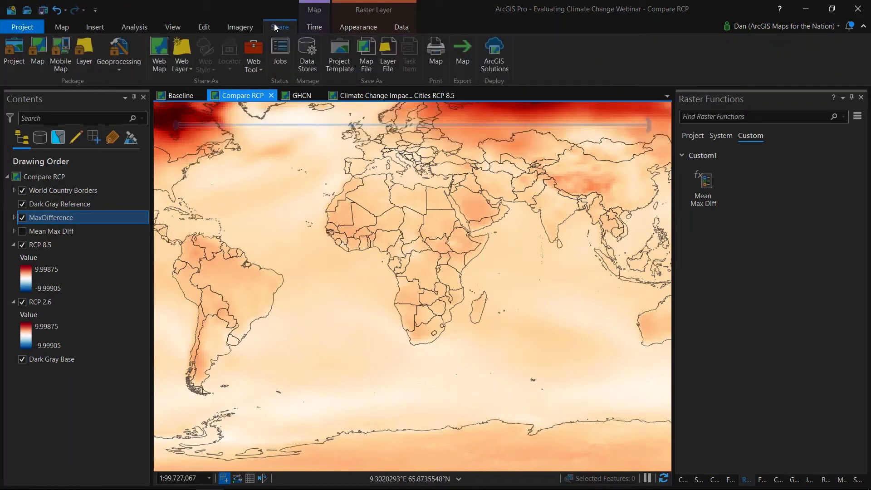
- Share Compare RCP as a web map with summary 'RCP difference' and tag 'climate'
left_click(158, 49)
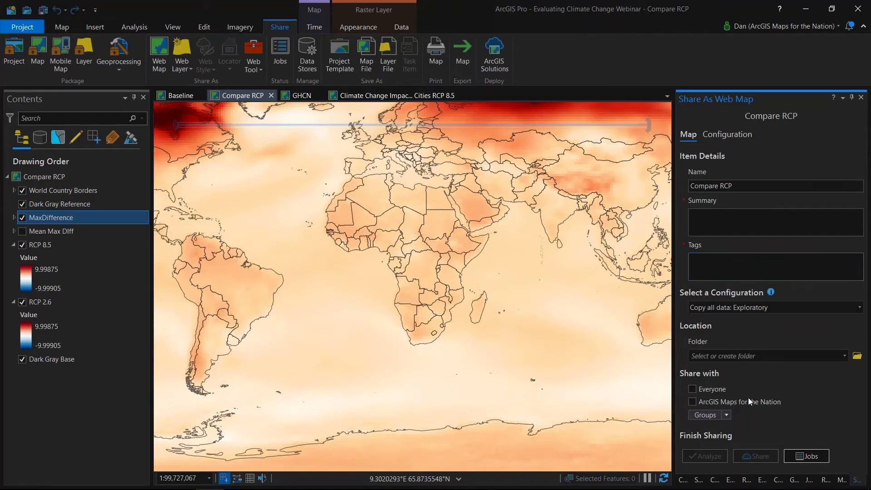
type("RCP d")
type("iffe")
type("rence")
type("climate")
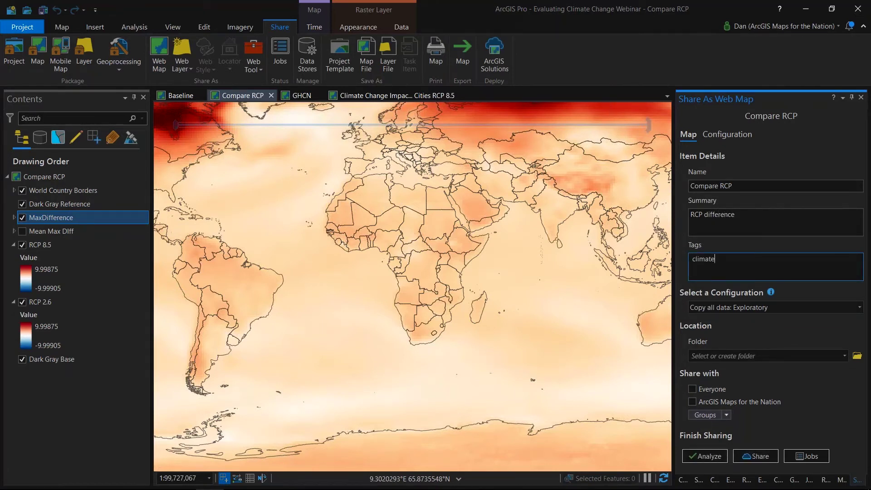
key("Return")
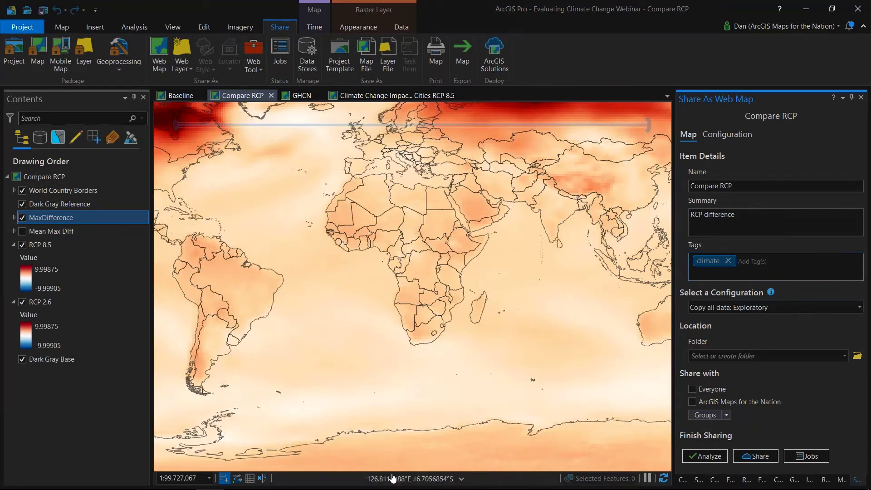
mouse_move(219, 474)
mouse_move(123, 488)
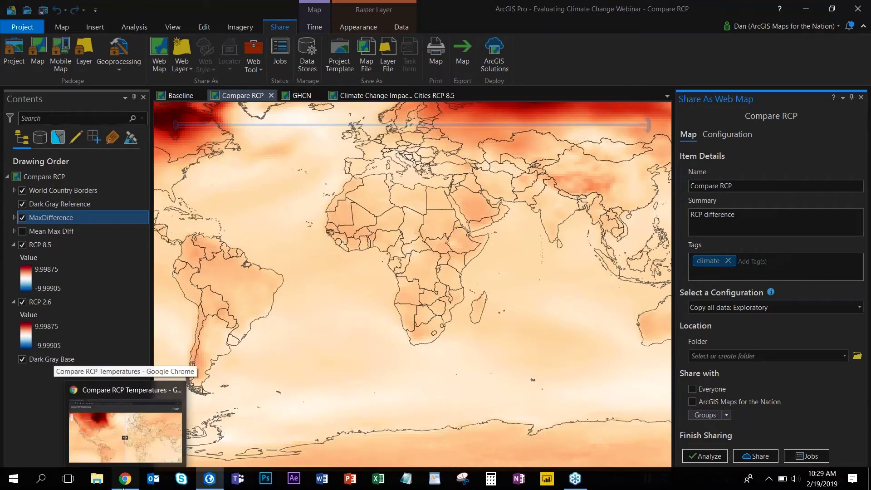
- Switch to the Compare RCP Temperatures swipe app and drag the divider left over the Atlantic
left_click(123, 485)
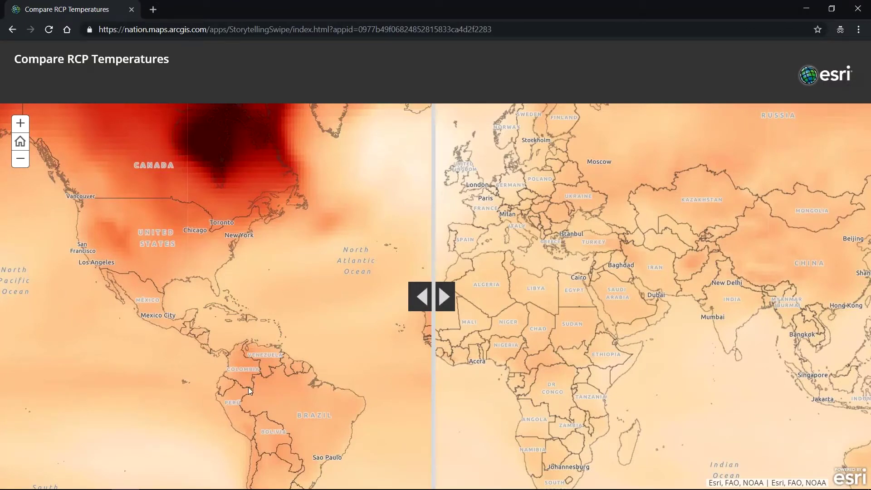
left_click_drag(439, 298, 466, 200)
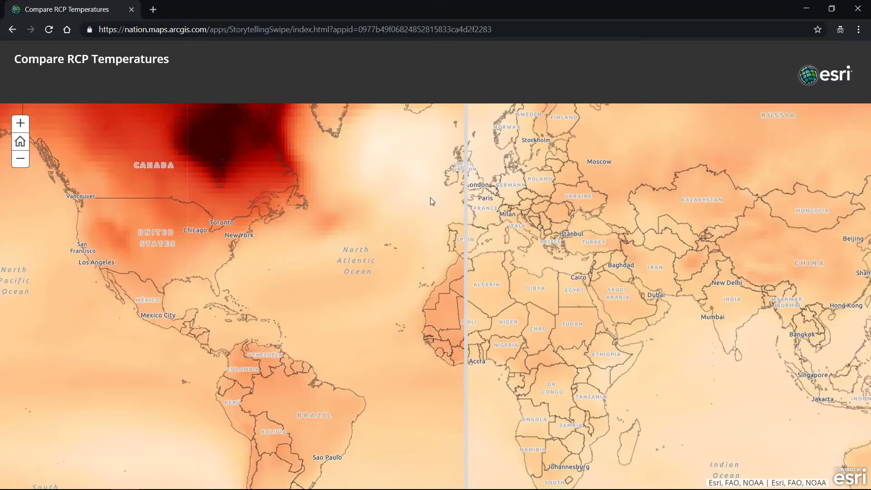
left_click_drag(466, 198, 362, 200)
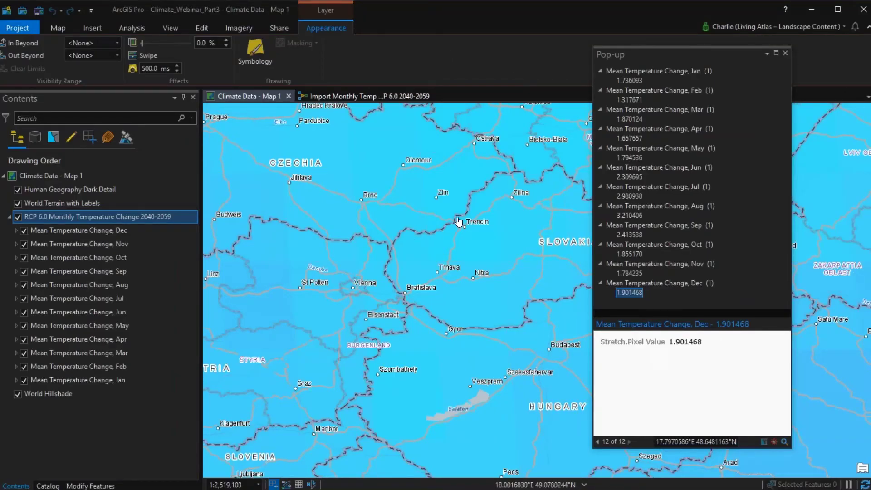
- Review the RCP 6.0 values near Trencin, then hide the RCP 6.0 Monthly Temperature Change layer
left_click_drag(638, 59, 674, 59)
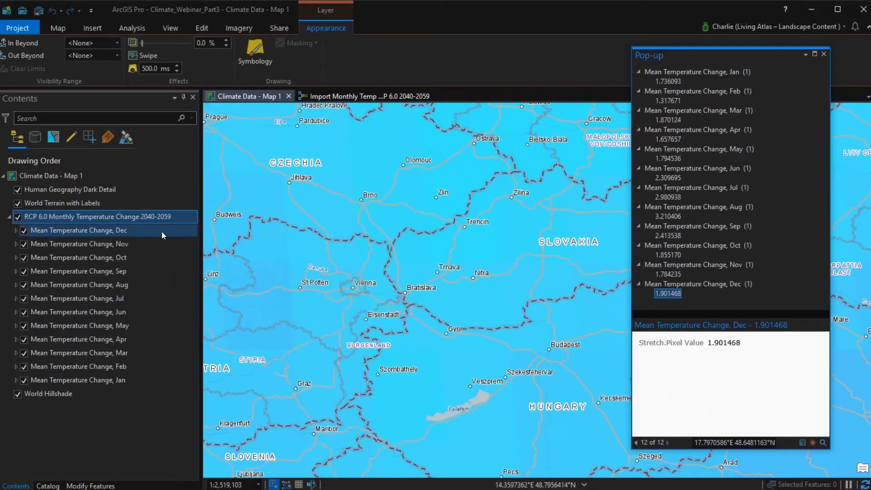
left_click(18, 217)
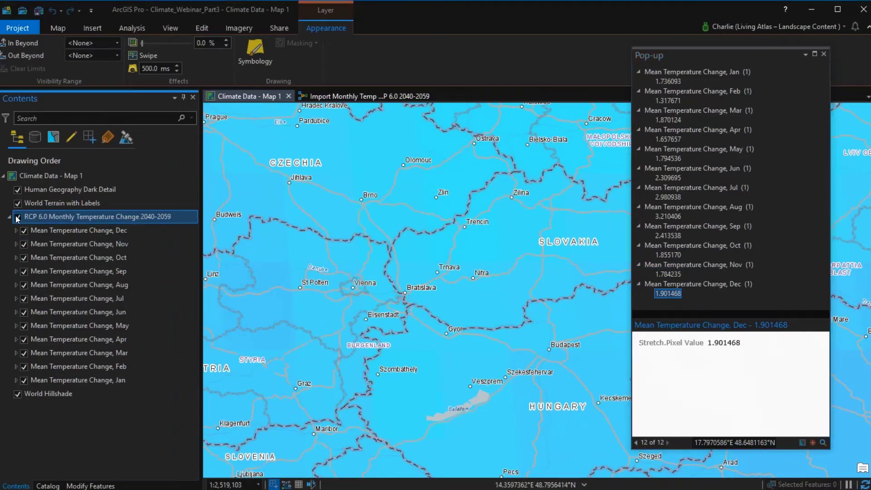
left_click(18, 218)
- Add the Living Atlas 'World Historical Climate - Monthly Averages' GHCND station layer
left_click(58, 28)
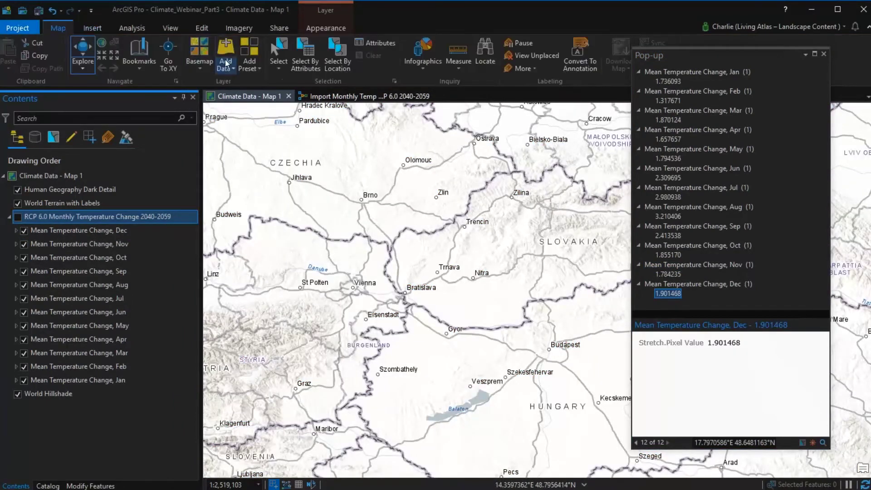
left_click(226, 49)
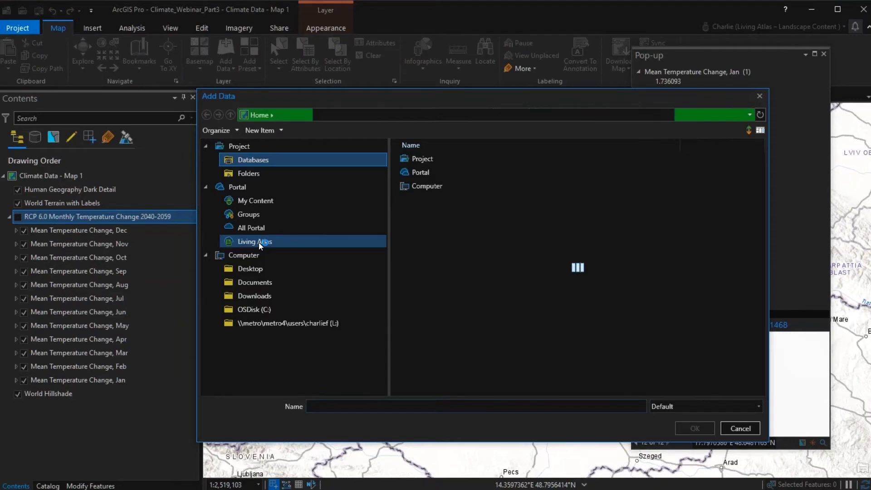
left_click(259, 243)
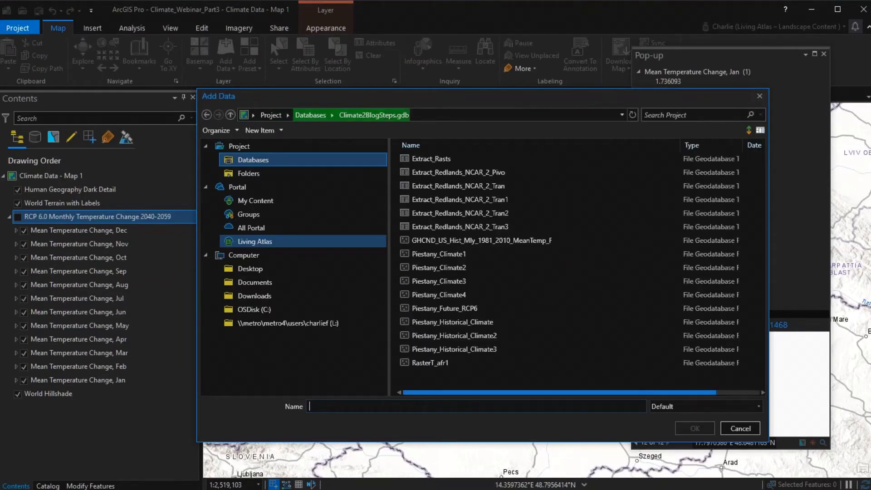
left_click(689, 114)
type("GHC")
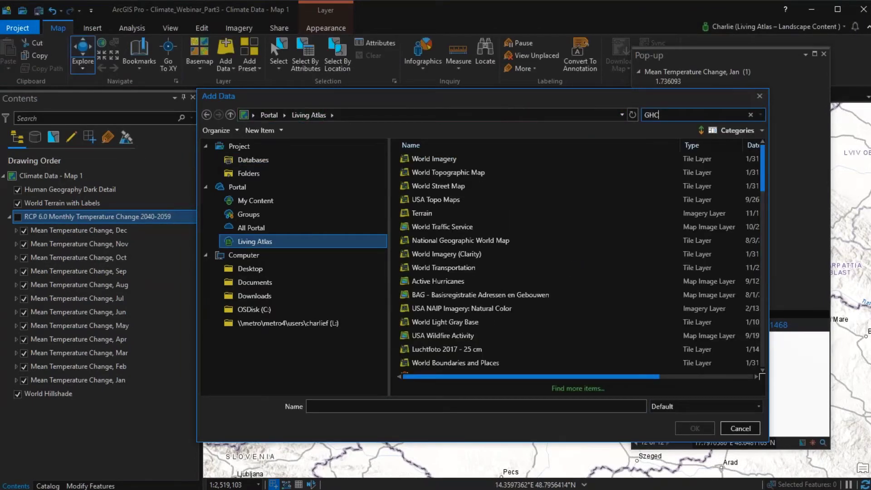
type("ND")
key("Return")
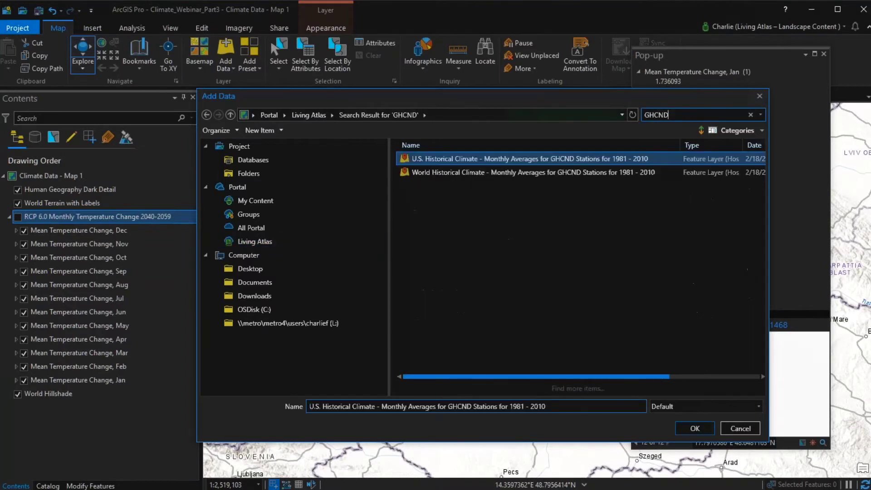
left_click(511, 177)
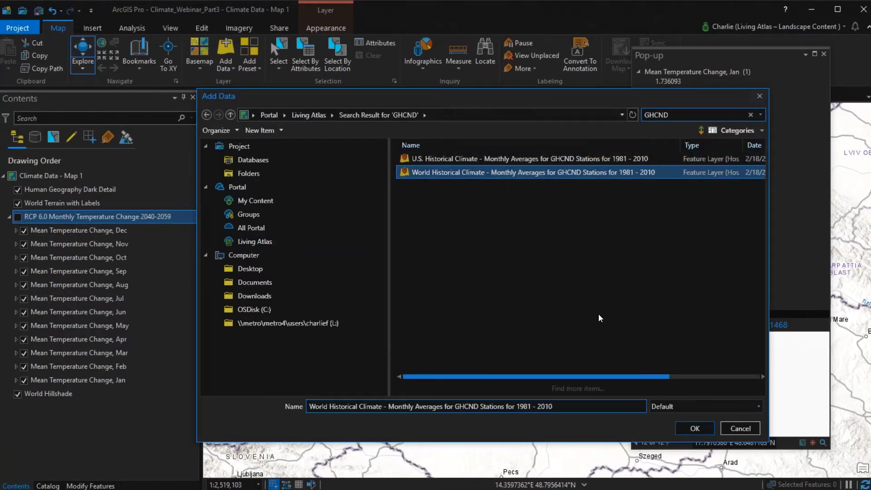
left_click(693, 429)
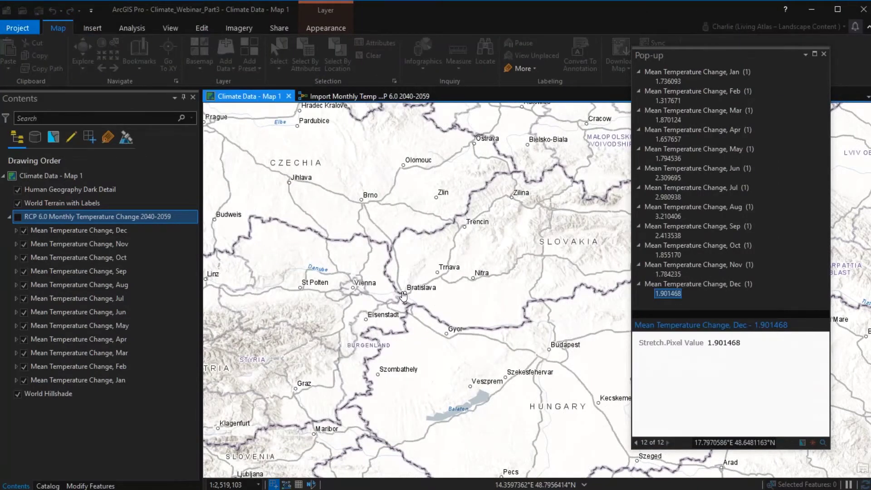
- Show the Piestany station pop-up, enlarge its chart, and toggle between precipitation and temperature
left_click(453, 254)
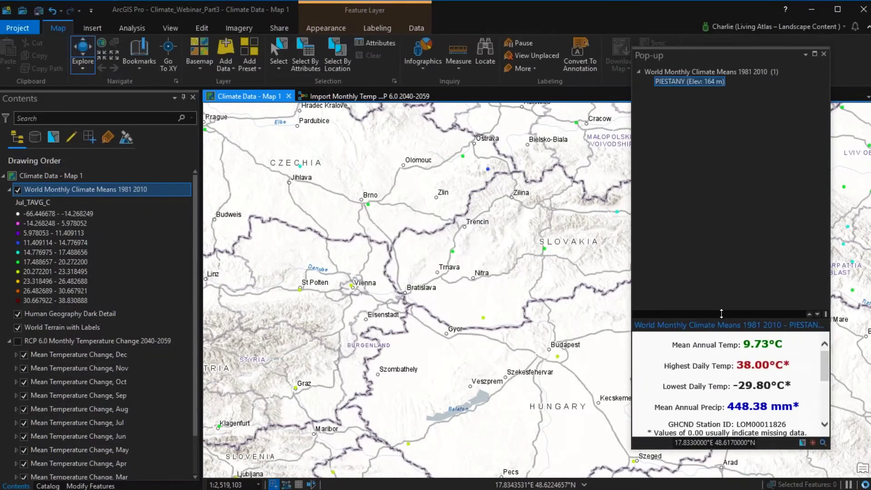
left_click_drag(721, 311, 738, 184)
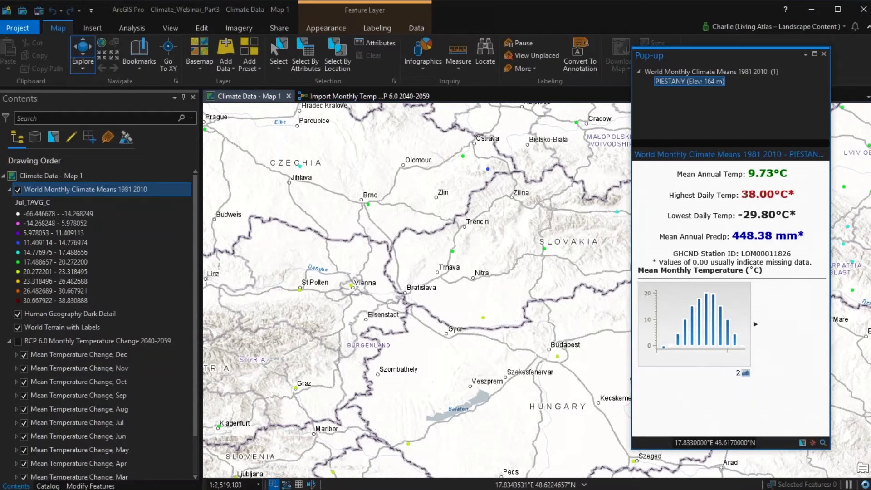
left_click(755, 326)
left_click(635, 325)
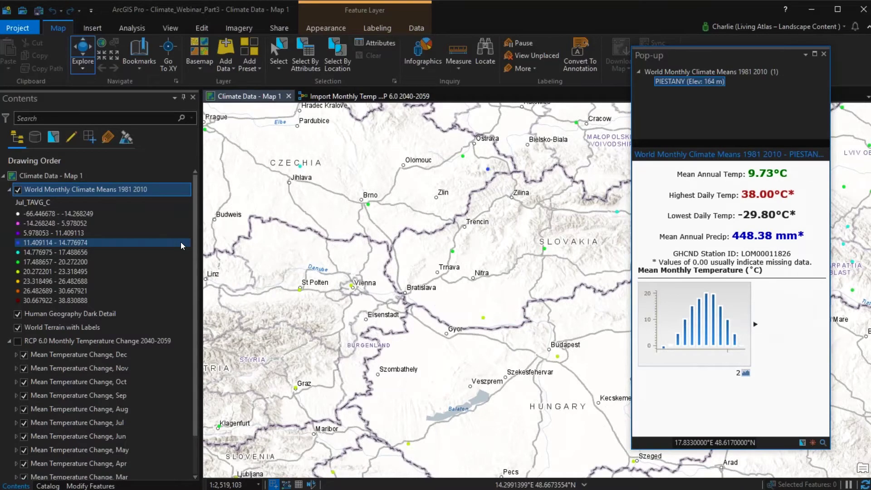
- Open the climate layer's attribute table and its Fields view from the GHCND_ID column
right_click(108, 190)
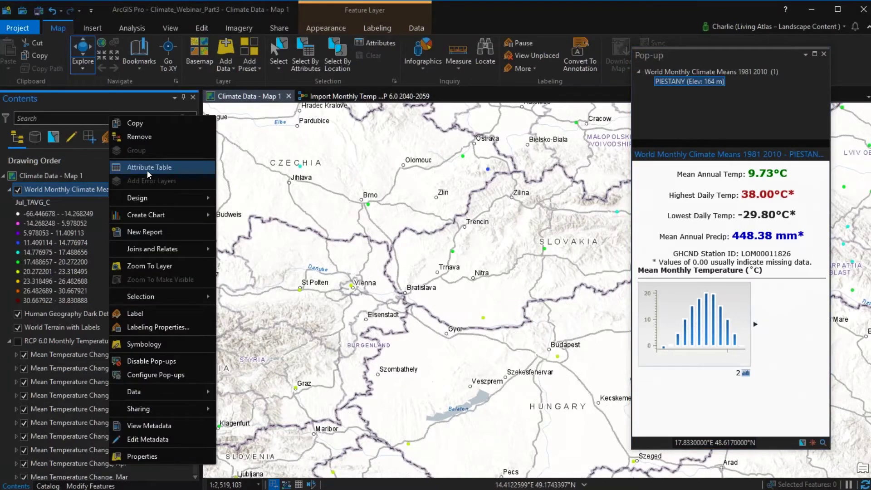
left_click(147, 169)
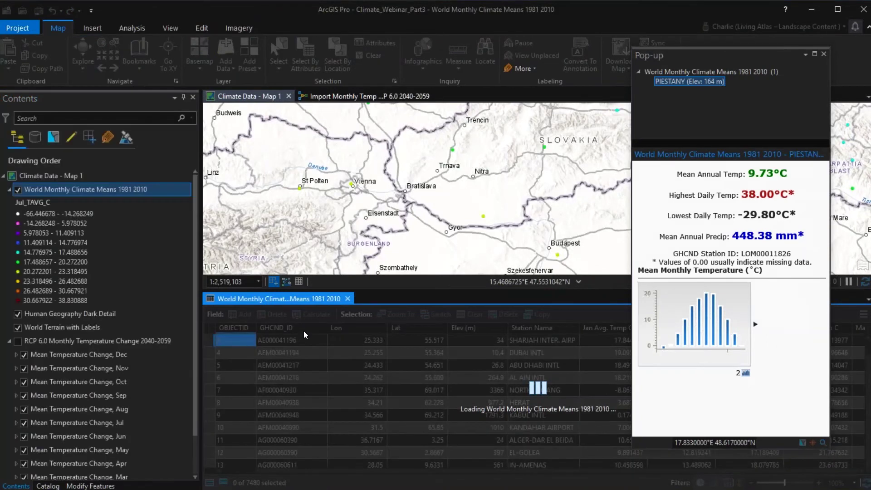
right_click(289, 328)
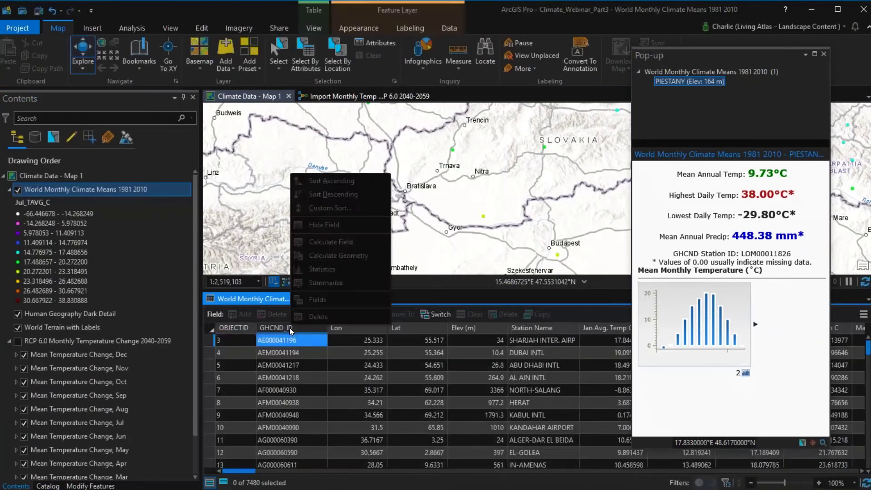
left_click(323, 300)
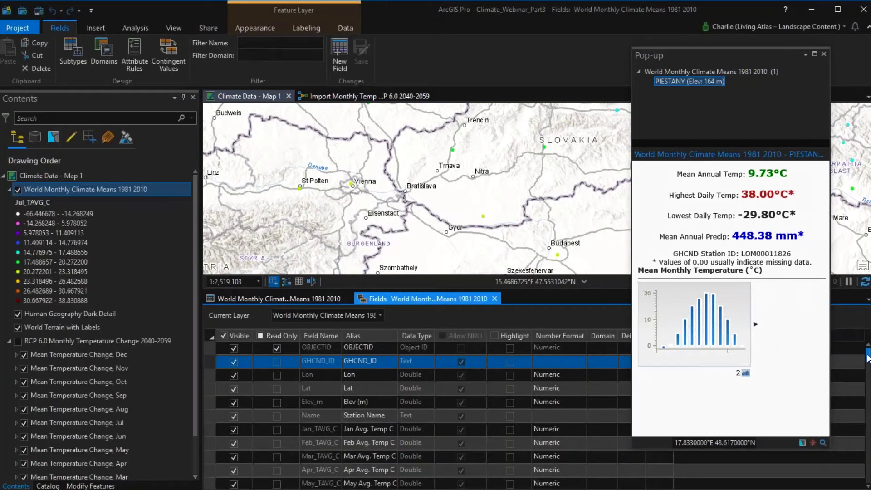
left_click_drag(868, 357, 868, 364)
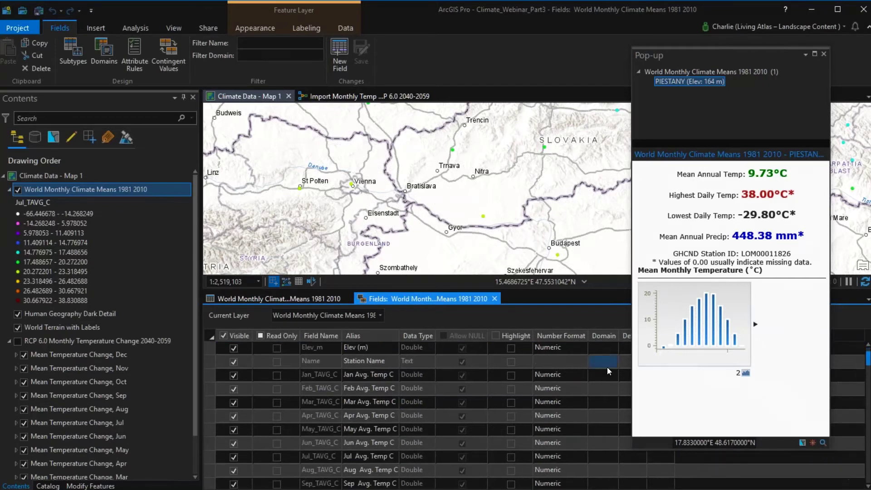
left_click_drag(401, 334, 472, 330)
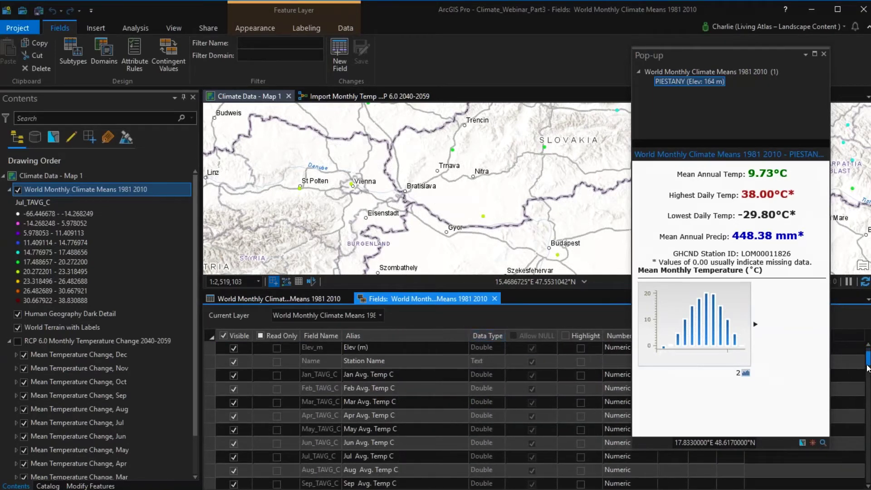
left_click_drag(867, 365, 867, 374)
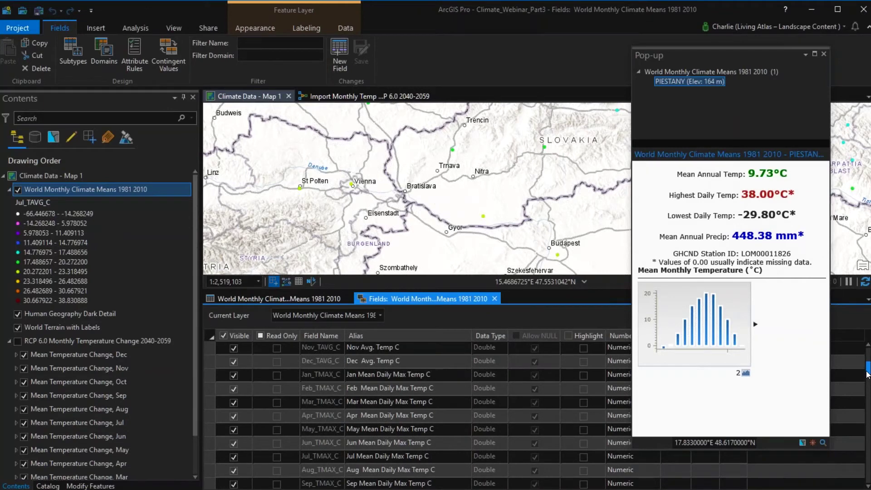
left_click_drag(868, 374, 869, 404)
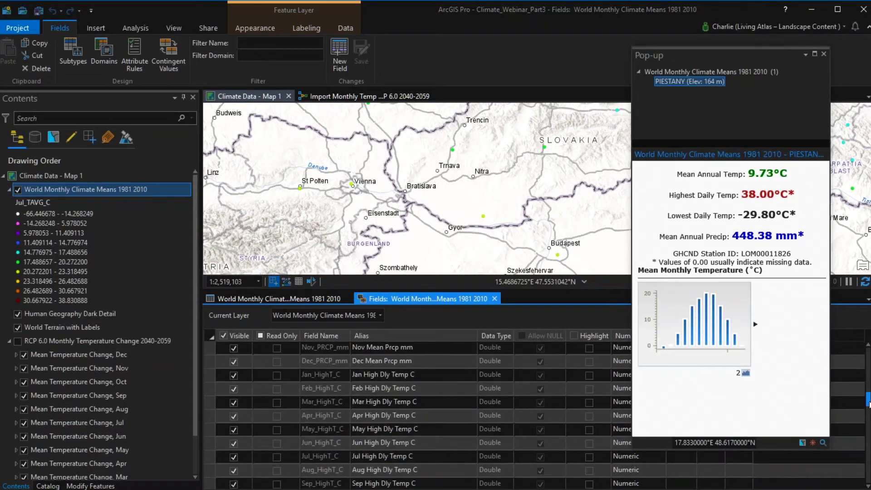
left_click_drag(869, 404, 868, 409)
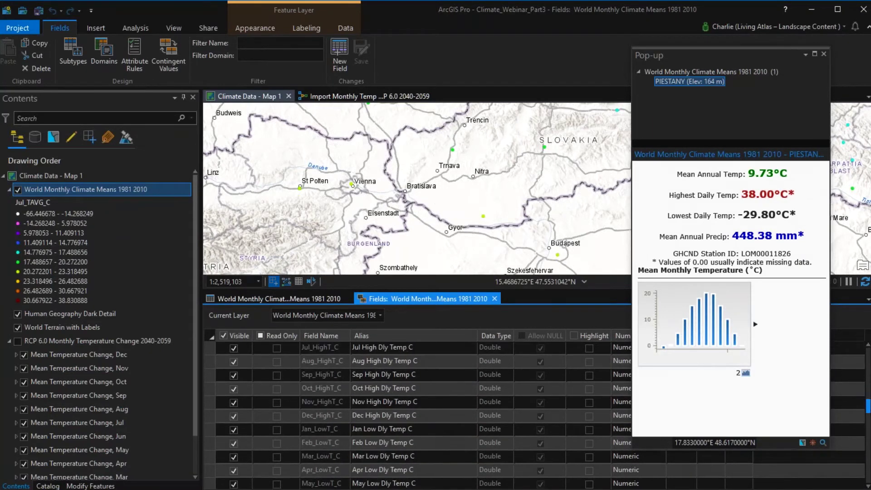
left_click_drag(869, 409, 868, 356)
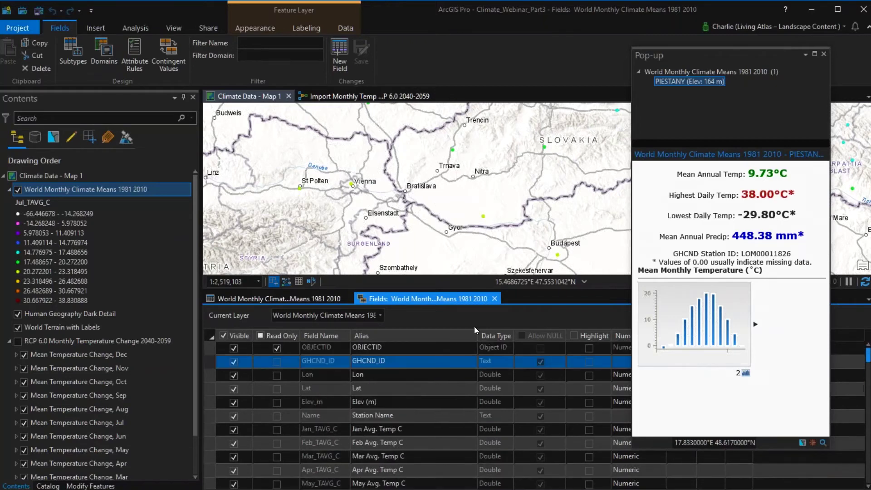
- Hide all fields, then make GHCND_ID, Elev_m, Name, Jan_TAVG_C and Feb_TAVG_C visible
left_click(235, 349)
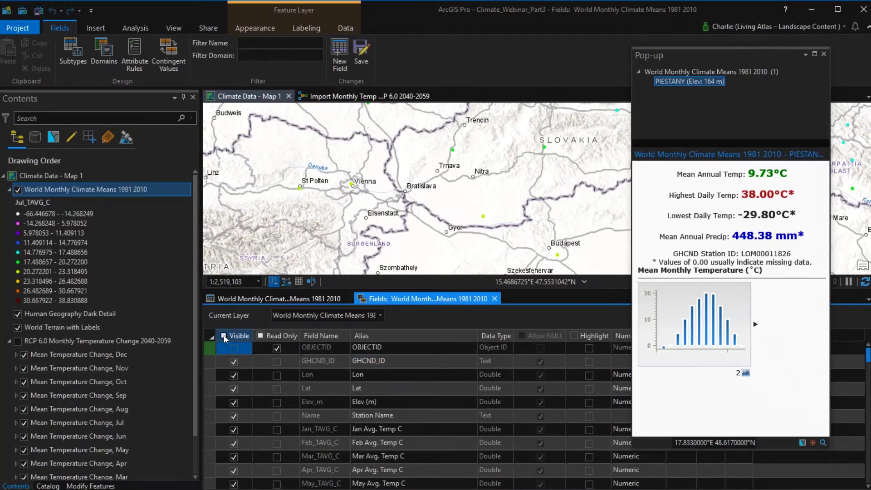
left_click(224, 335)
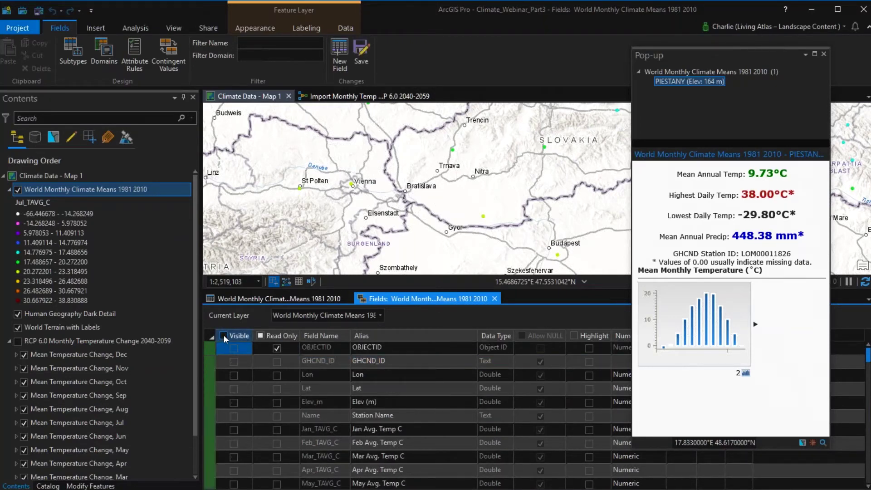
left_click(233, 363)
left_click(235, 403)
left_click(234, 416)
left_click(234, 429)
left_click(234, 443)
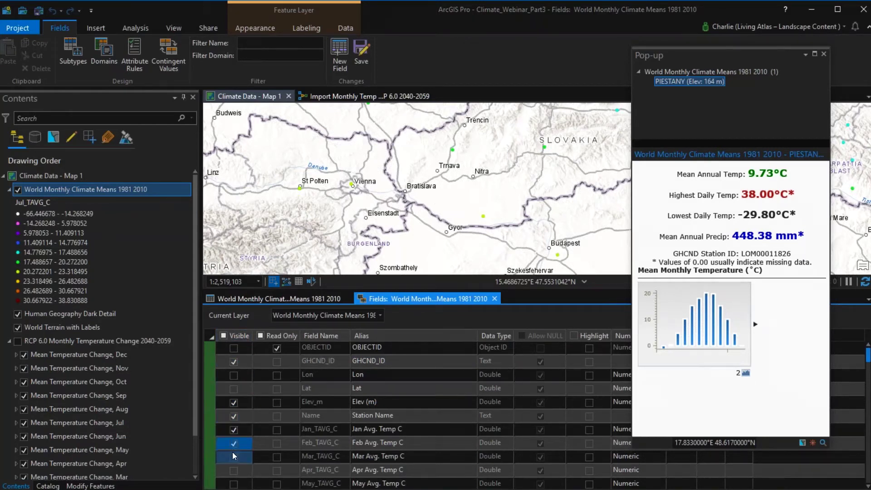
- Make the December through May average temperature fields visible
scroll(236, 446, "down", 3)
left_click(238, 443)
left_click(233, 457)
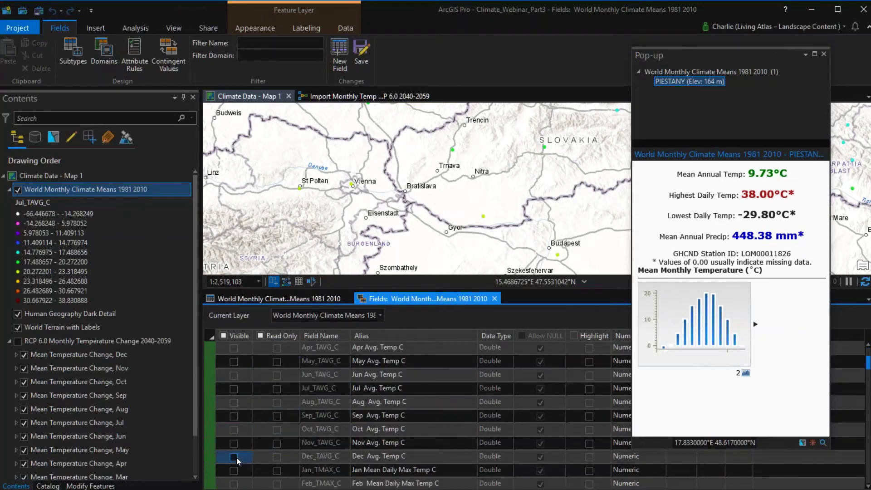
left_click(233, 444)
left_click(234, 430)
left_click(234, 416)
left_click(234, 403)
left_click(234, 389)
left_click(233, 375)
left_click(234, 361)
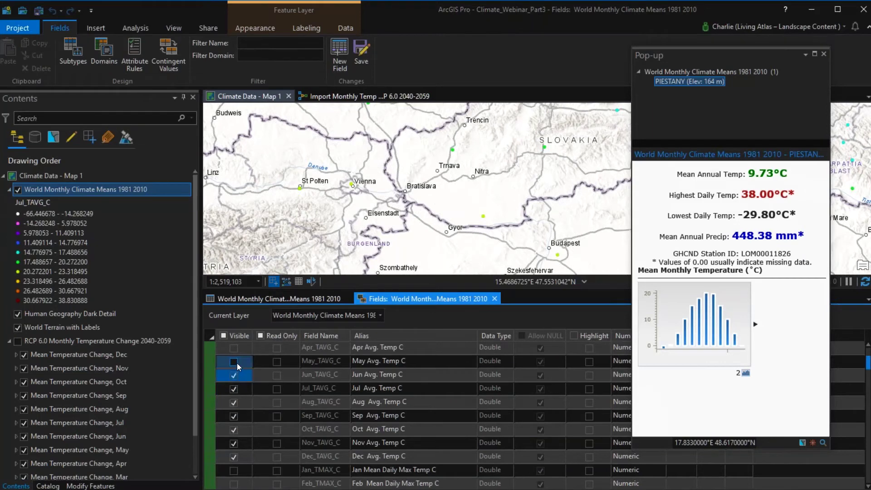
- Make the March and April temperature fields visible, save the field edits, and close Fields
scroll(318, 395, "up", 2)
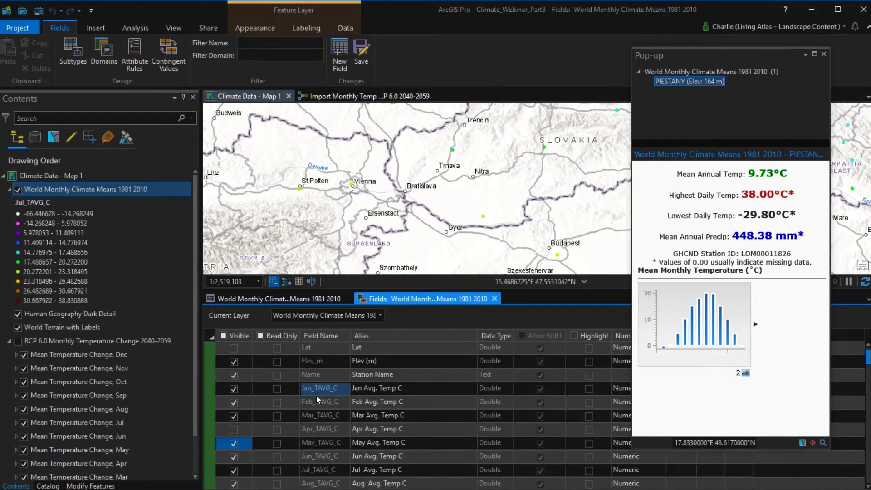
left_click(234, 429)
left_click(380, 415)
scroll(380, 416, "down", 2)
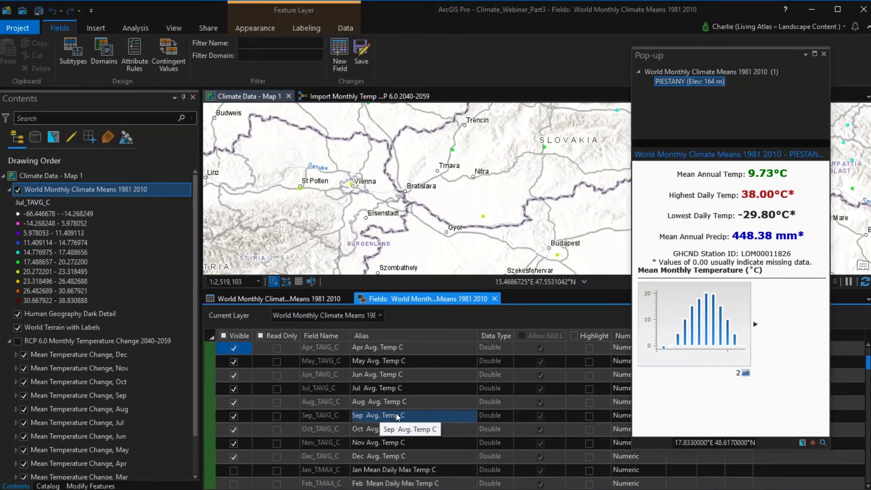
left_click(335, 415)
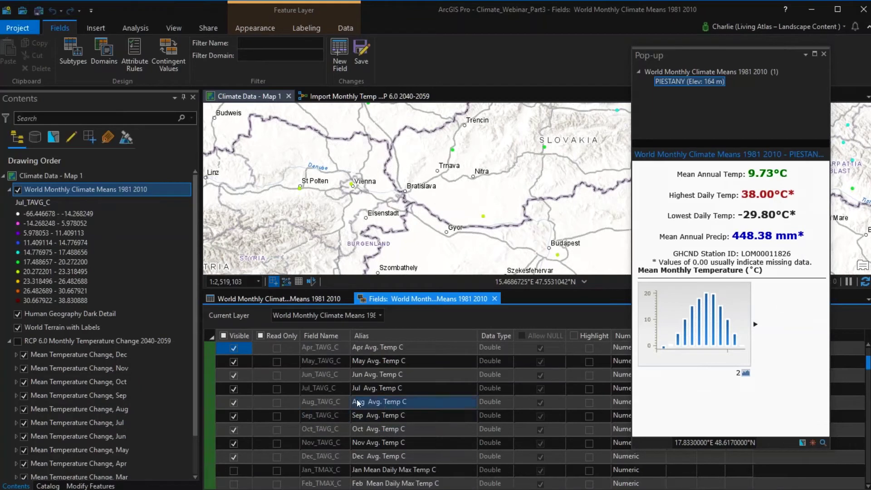
left_click(361, 54)
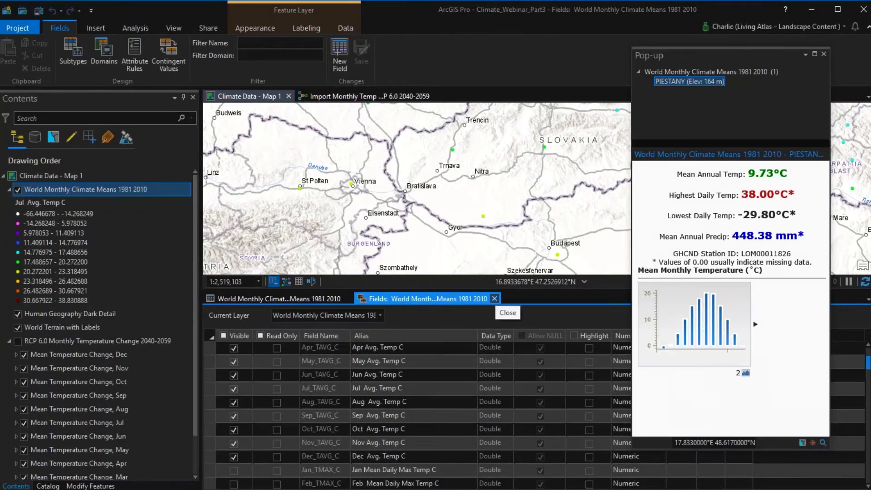
left_click(494, 298)
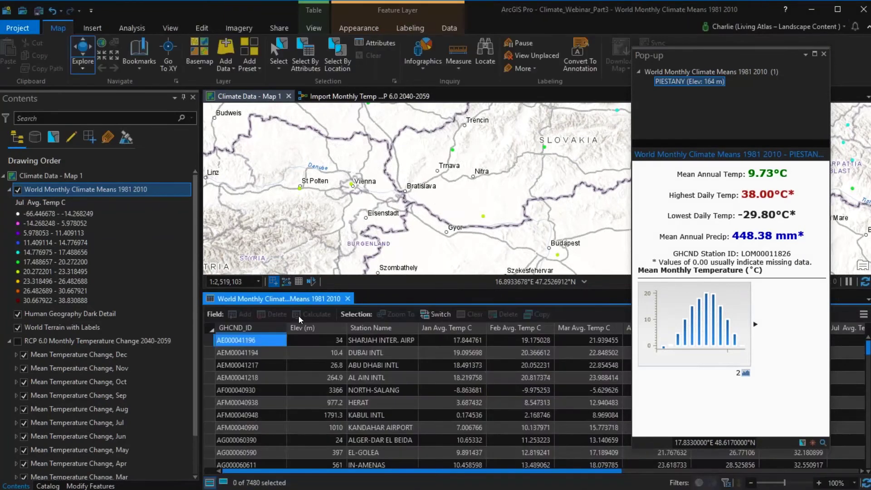
- Close the attribute table and box-select the Piestany station point north of Trnava
left_click(348, 299)
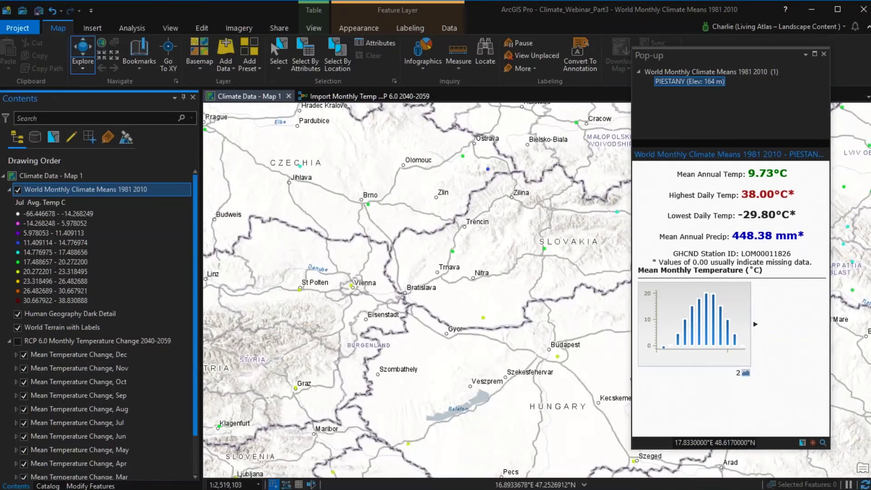
left_click(281, 45)
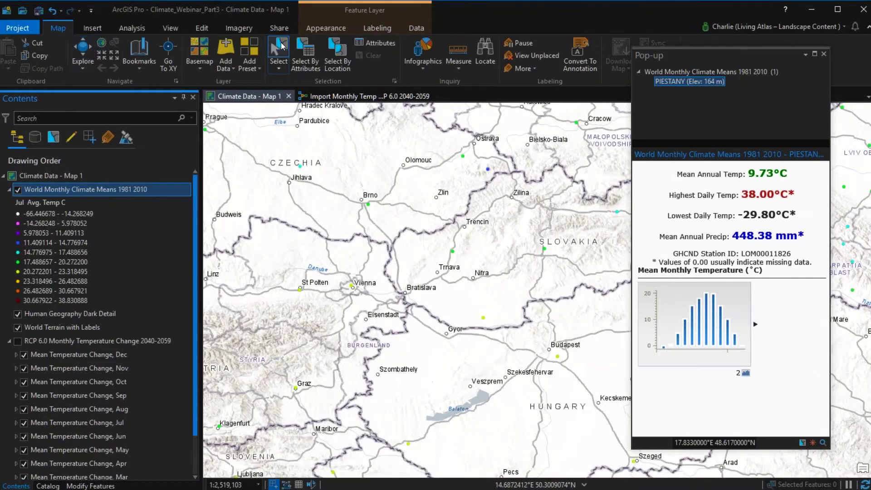
left_click(447, 248)
left_click_drag(447, 248, 464, 262)
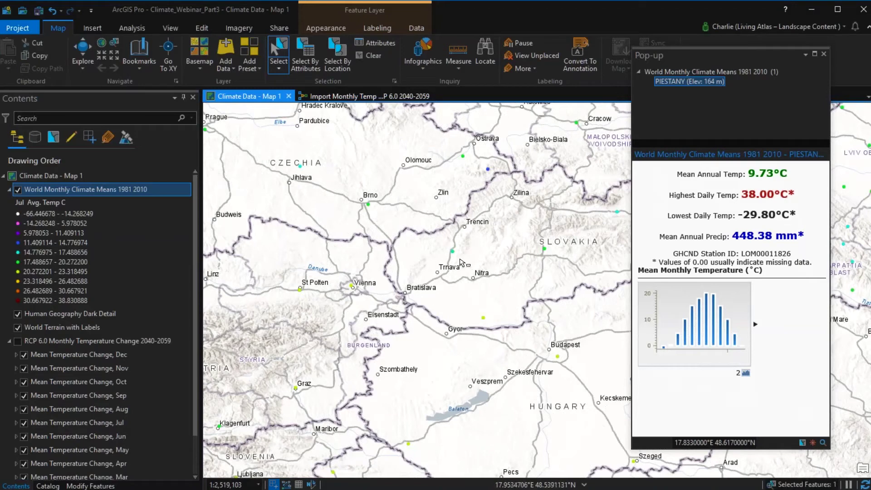
- Export the climate layer's selected features, targeting the Climate2BlogSteps geodatabase
right_click(110, 188)
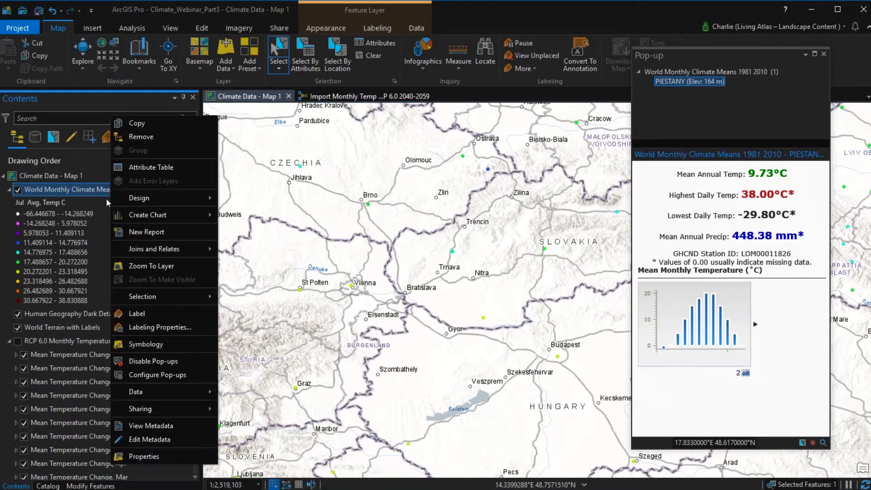
mouse_move(141, 392)
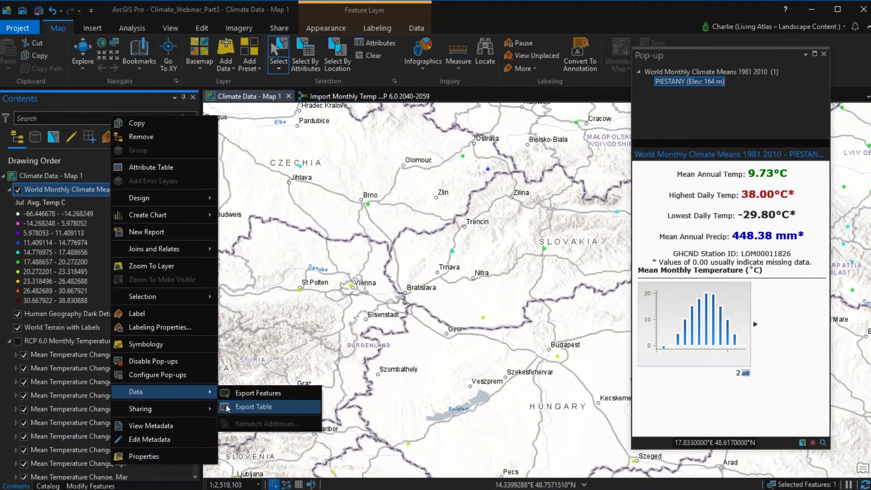
left_click(246, 395)
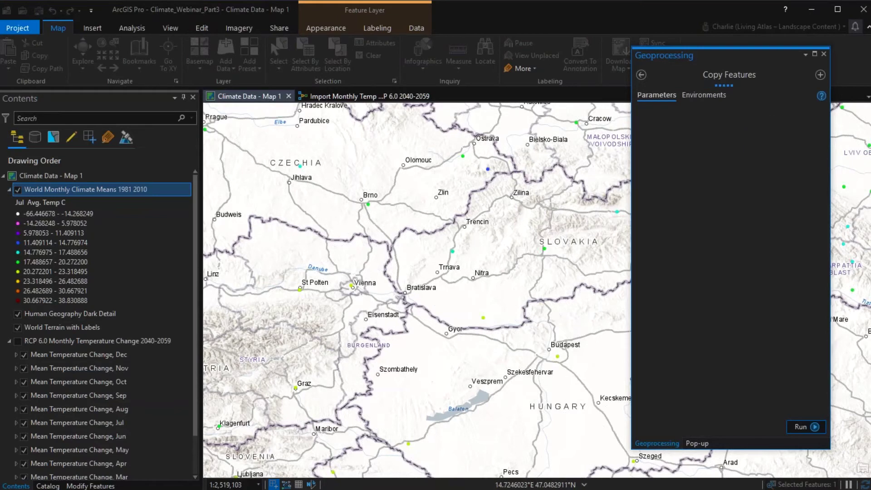
left_click(818, 148)
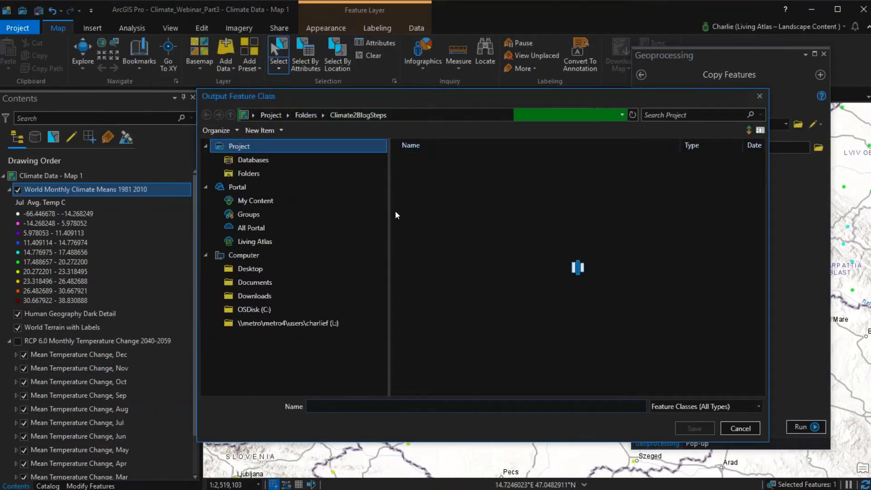
left_click(241, 160)
double_click(439, 160)
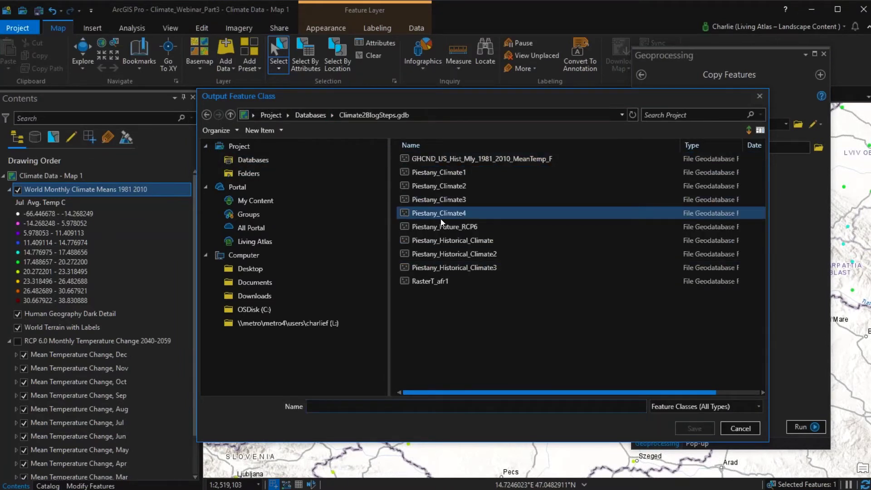
- Name the output feature class Piestany_Climate5 and run the export
left_click(441, 217)
left_click(371, 405)
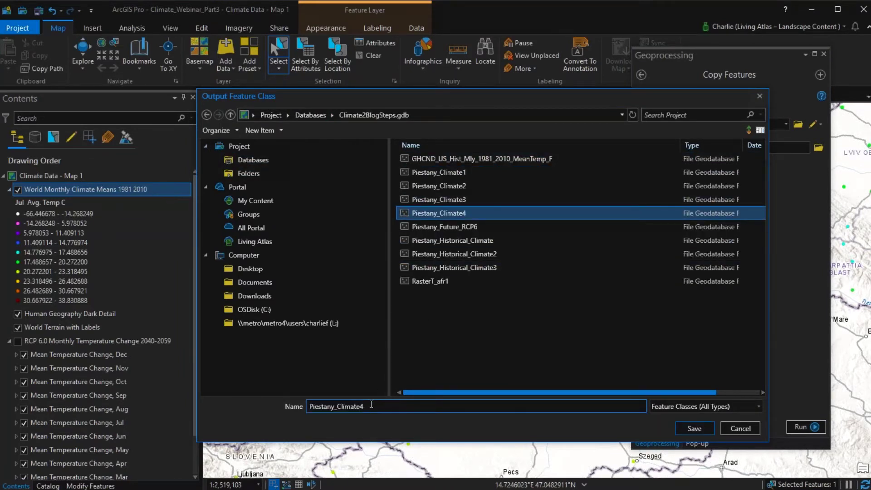
key("BackSpace")
type("5")
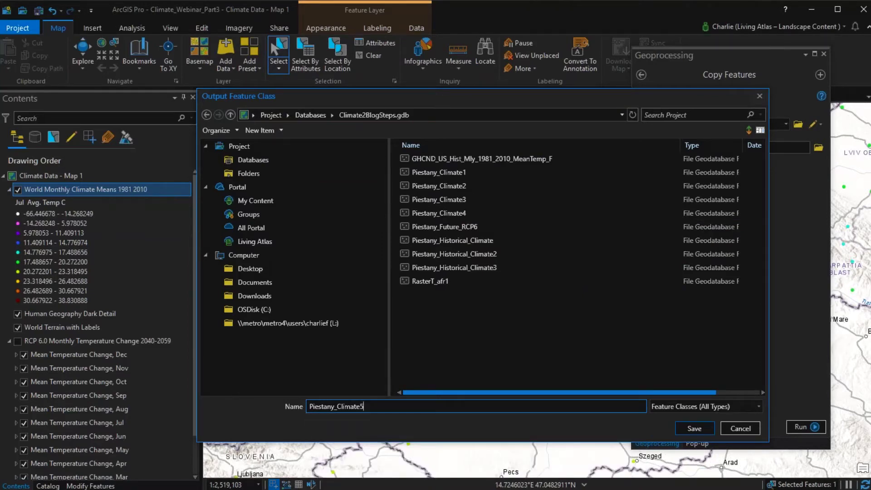
left_click(690, 429)
left_click(804, 427)
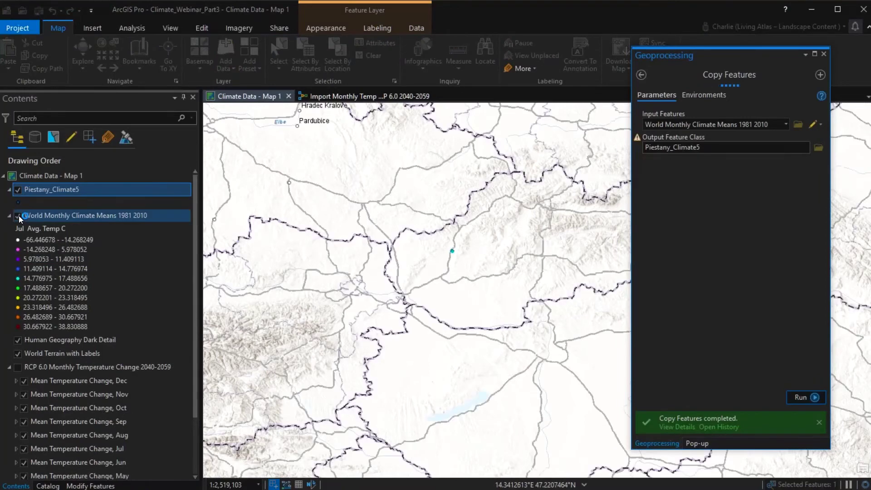
- Hide and collapse World Monthly Climate Means, then show the Piestany_Climate5 station's pop-up
left_click(18, 216)
left_click(9, 216)
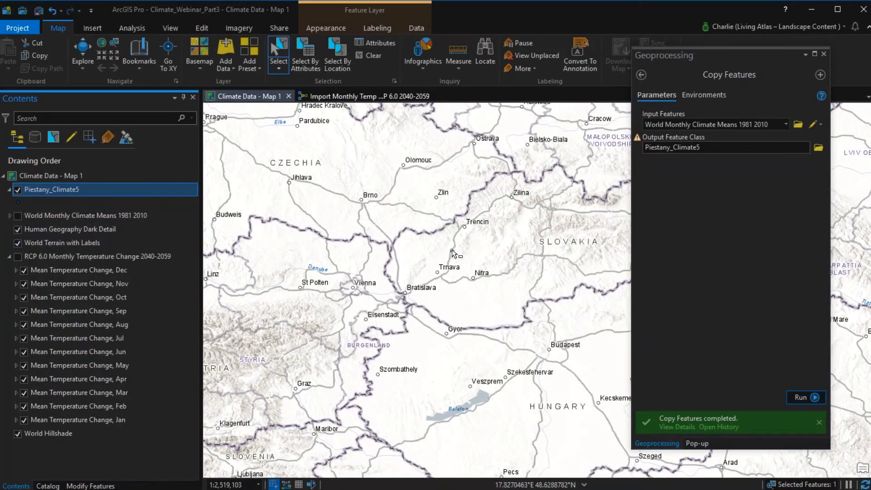
left_click(453, 255)
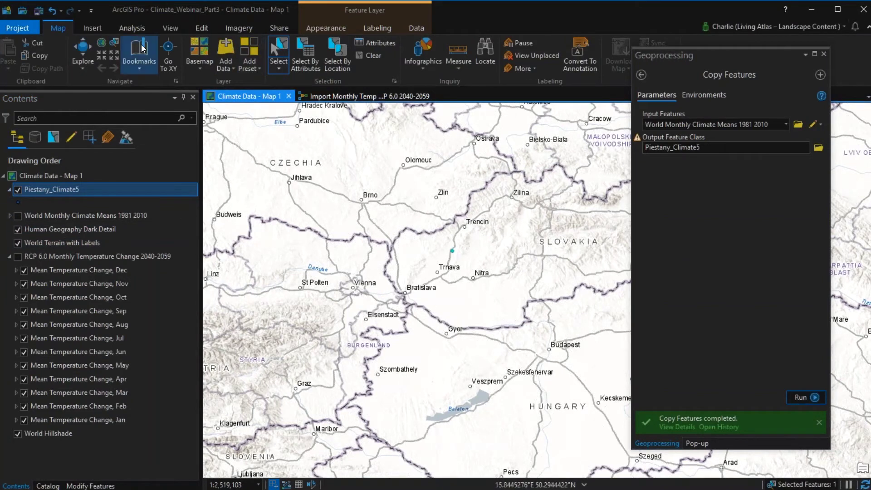
left_click(84, 49)
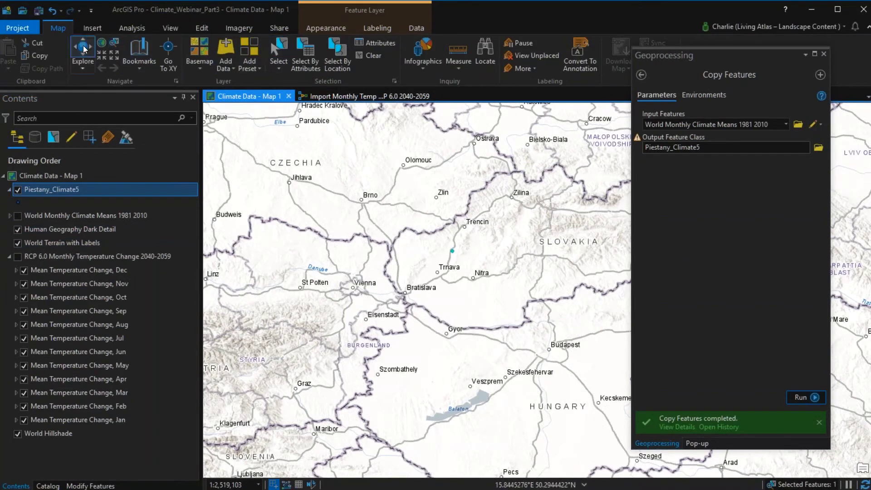
left_click(452, 250)
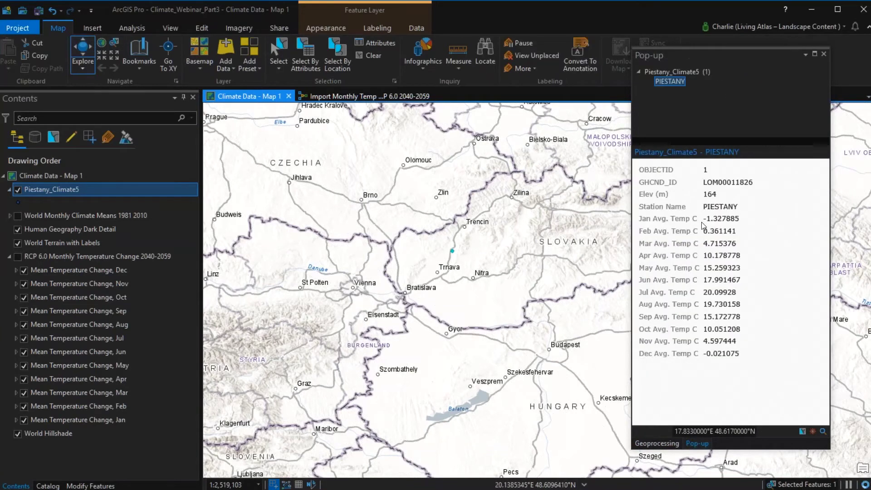
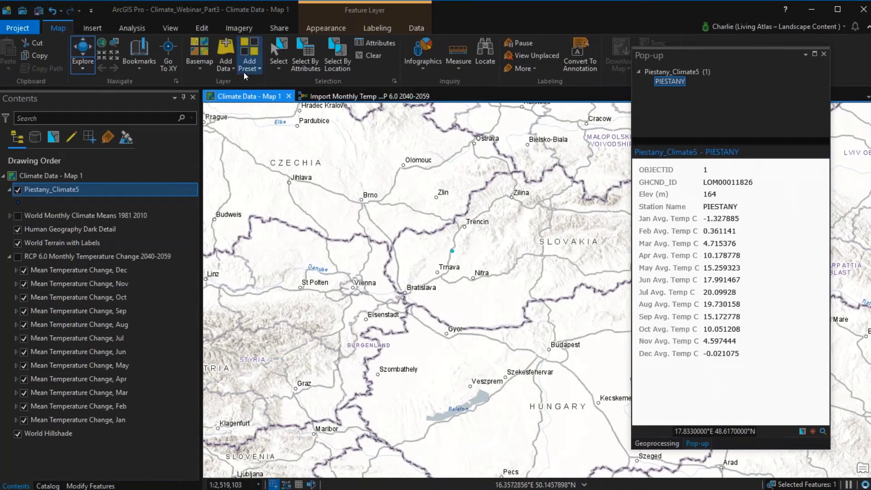
- From Analysis > Tools, search 'Extract mul' and open Extract Multi Values to Points
left_click(149, 27)
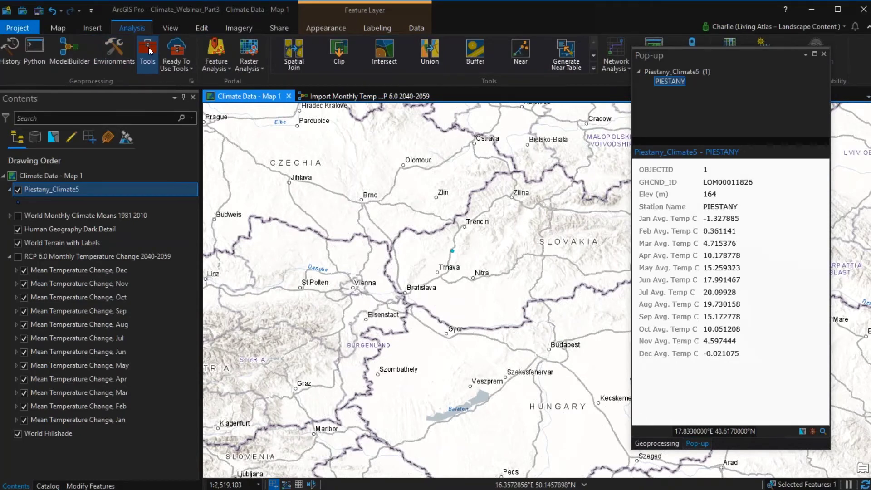
left_click(148, 47)
left_click(684, 74)
type("Extract m")
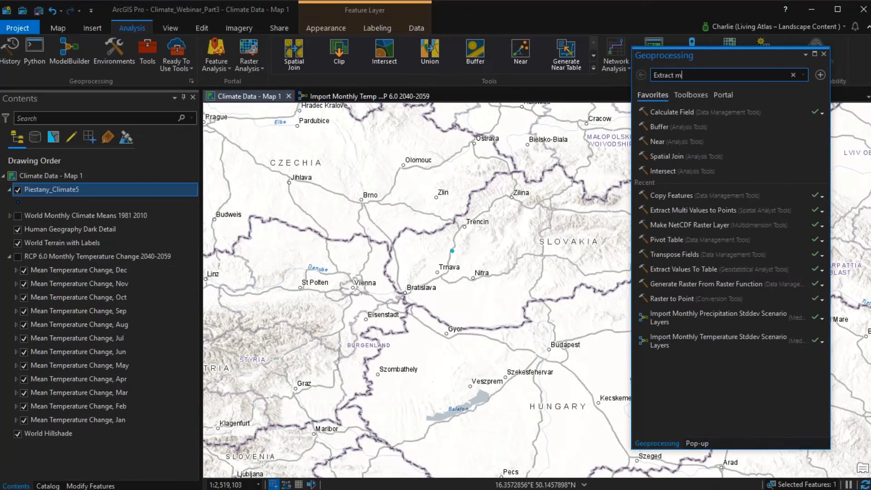
type("ul")
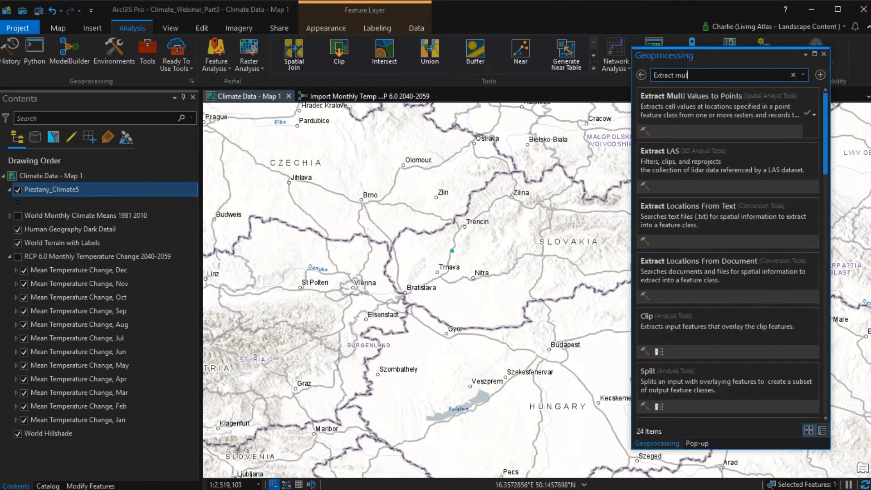
left_click(685, 96)
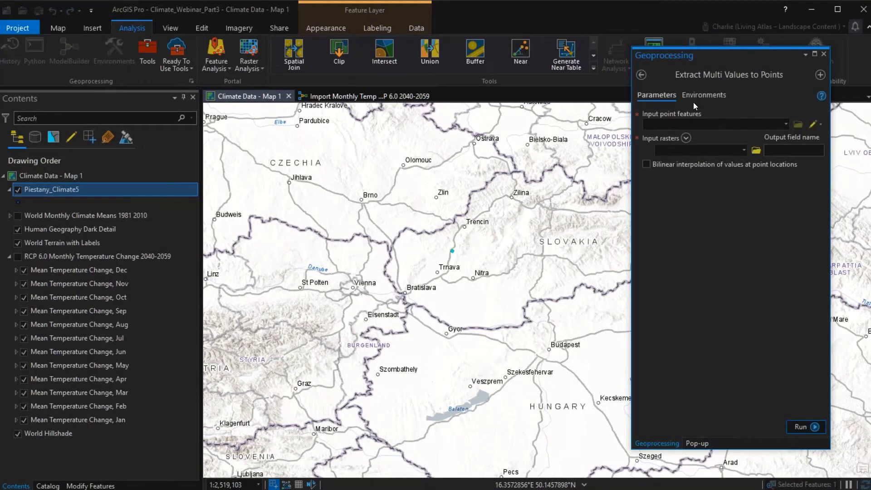
- Use Piestany_Climate5 as input points and add the Jan, Feb and Mar temperature change rasters
left_click(786, 124)
left_click(714, 137)
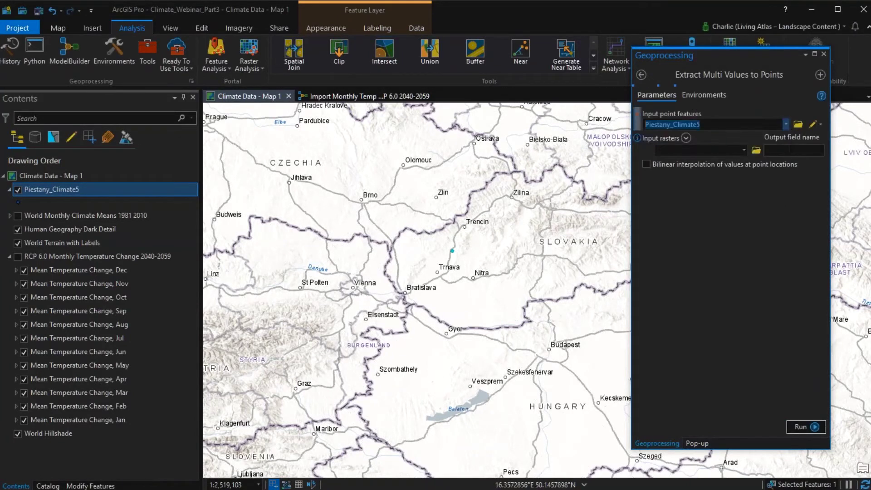
left_click(744, 151)
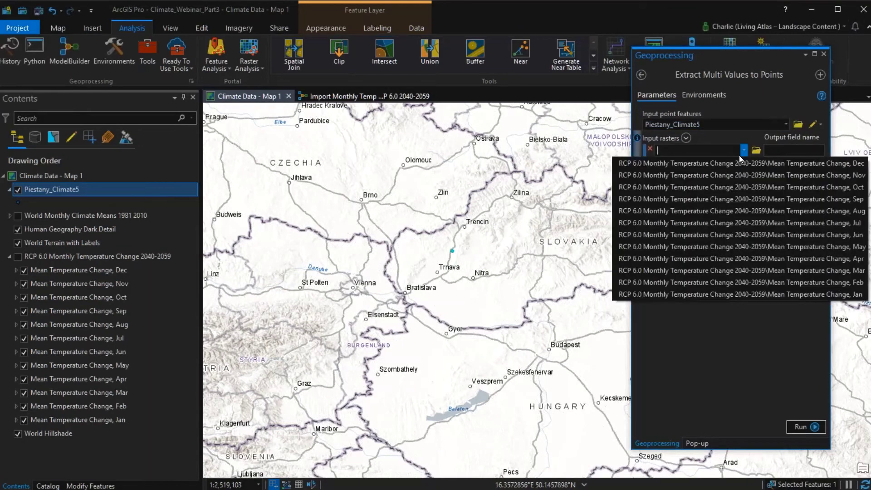
left_click(728, 293)
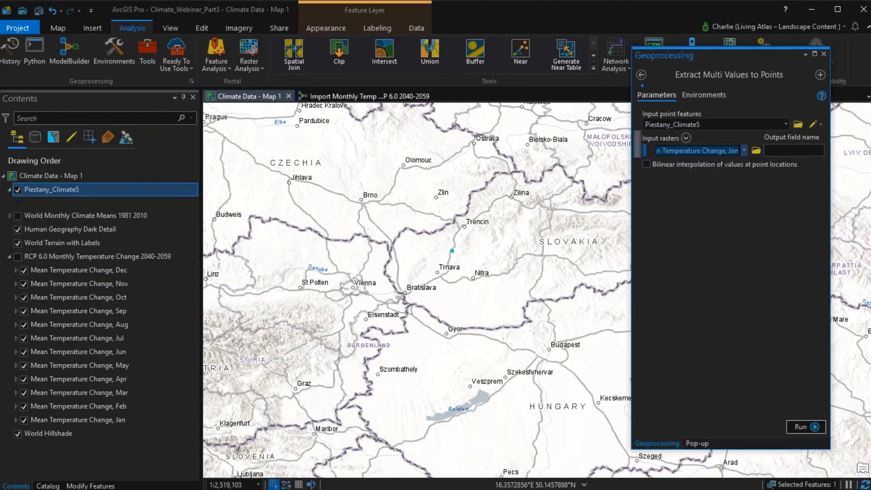
left_click(743, 166)
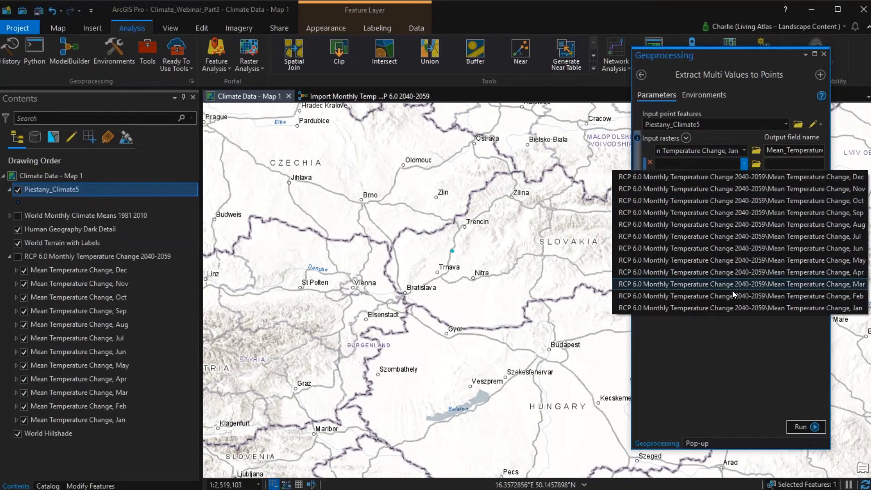
left_click(732, 291)
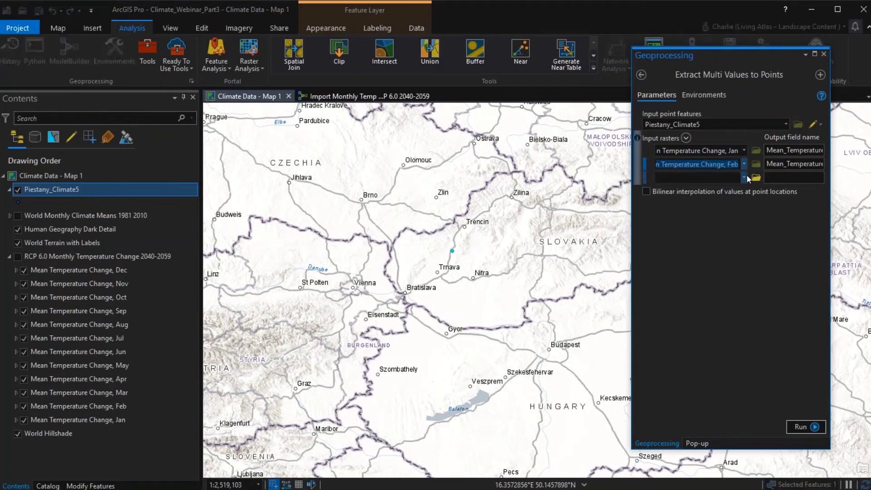
left_click(745, 177)
left_click(725, 296)
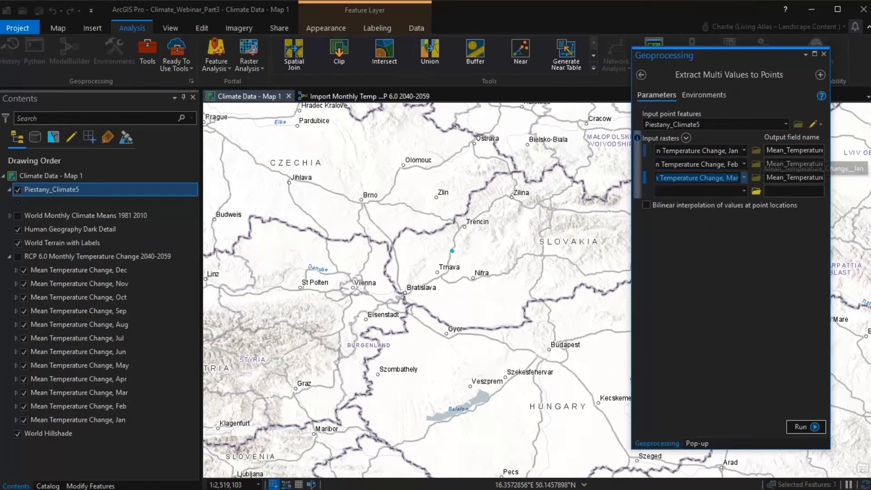
- Rename the January raster's output field to T_Jan
double_click(815, 151)
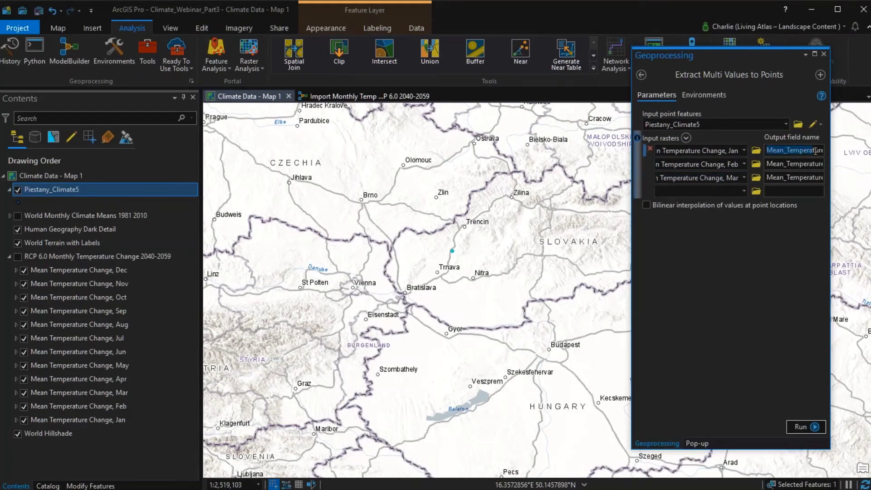
type("T")
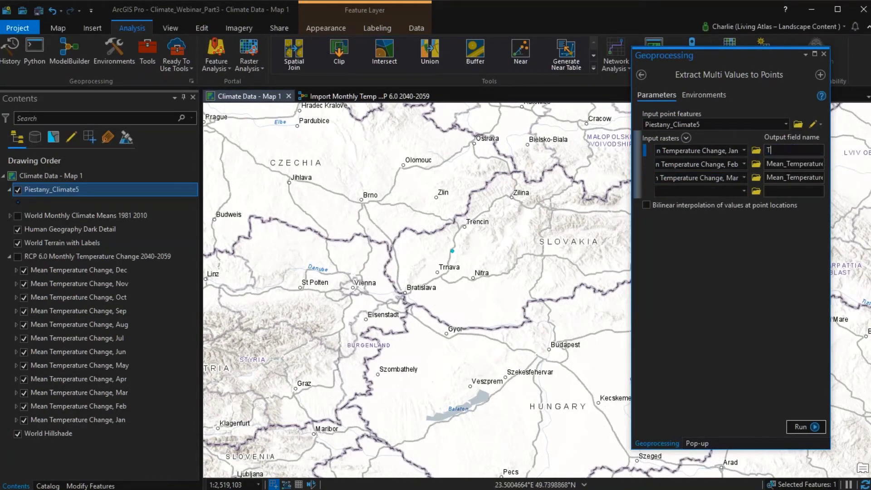
type("_Jan")
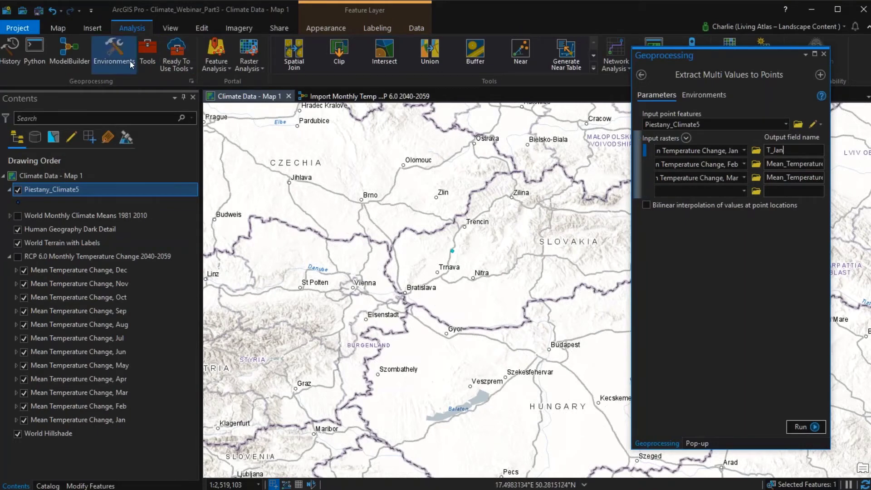
left_click(58, 28)
left_click(225, 50)
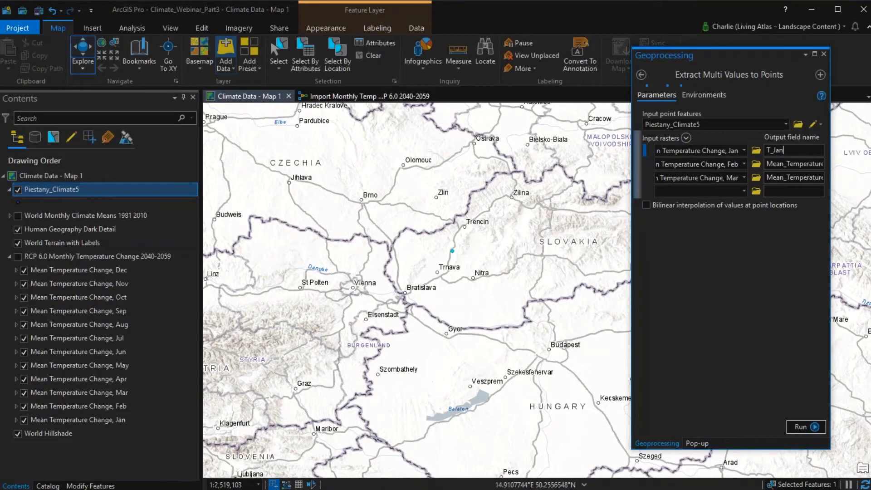
- Close Geoprocessing and add Piestany_Climate1 from Climate2BlogSteps.gdb to the map
left_click(824, 54)
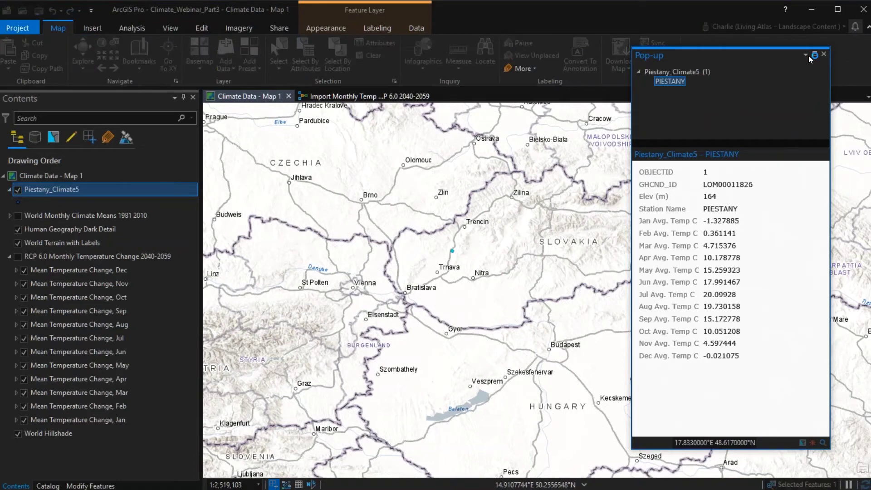
left_click(226, 47)
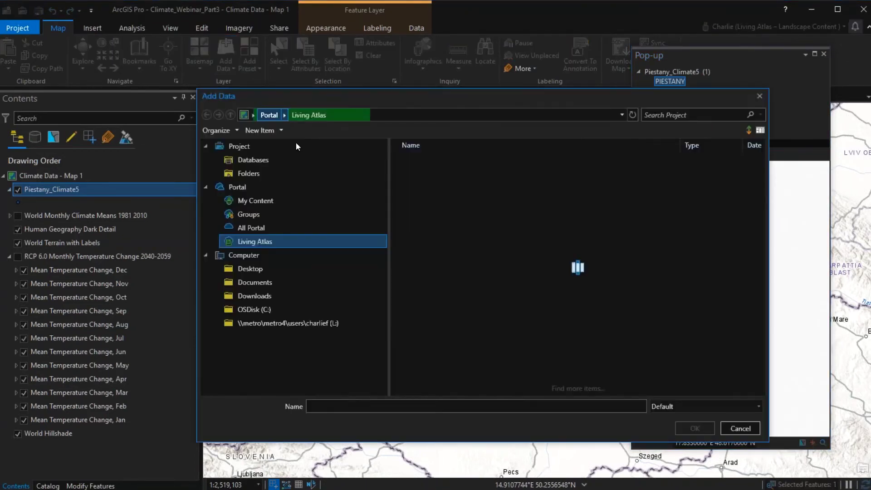
left_click(254, 164)
left_click(423, 158)
double_click(423, 159)
left_click(423, 254)
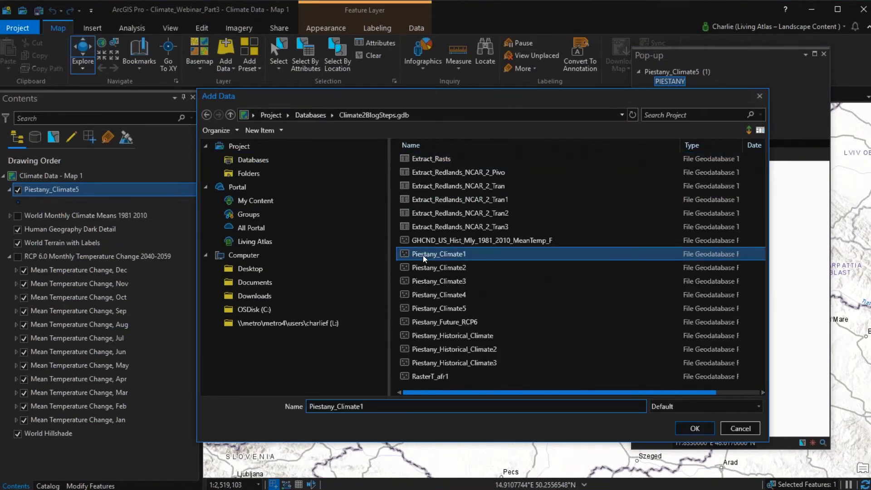
left_click(694, 428)
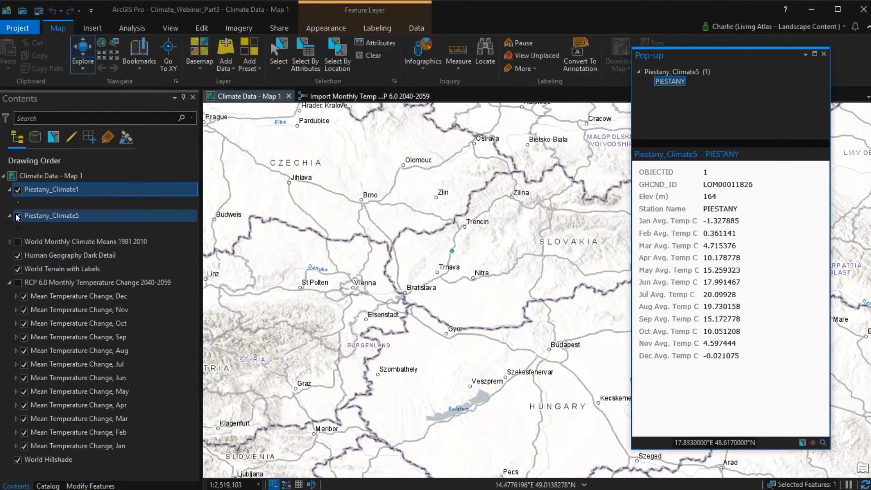
- Hide Piestany_Climate5 and view the PIESTANY station pop-up down to its T_Jan–T_Dc fields
left_click(17, 216)
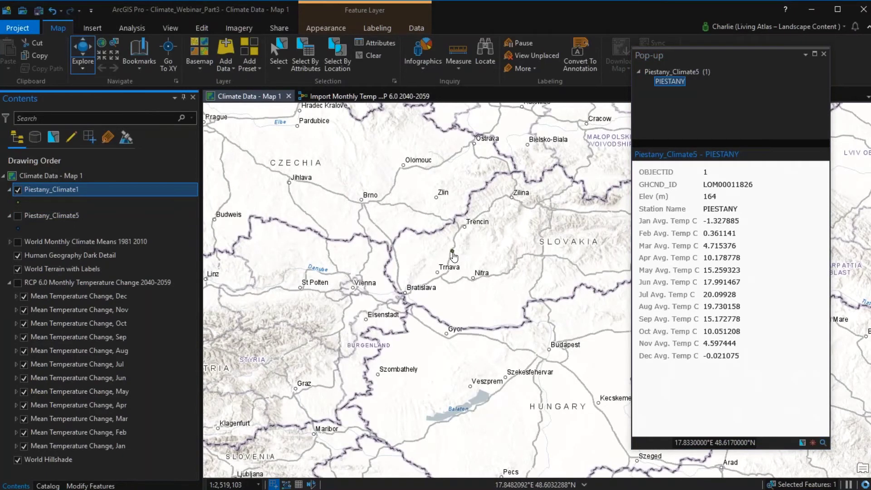
left_click(453, 251)
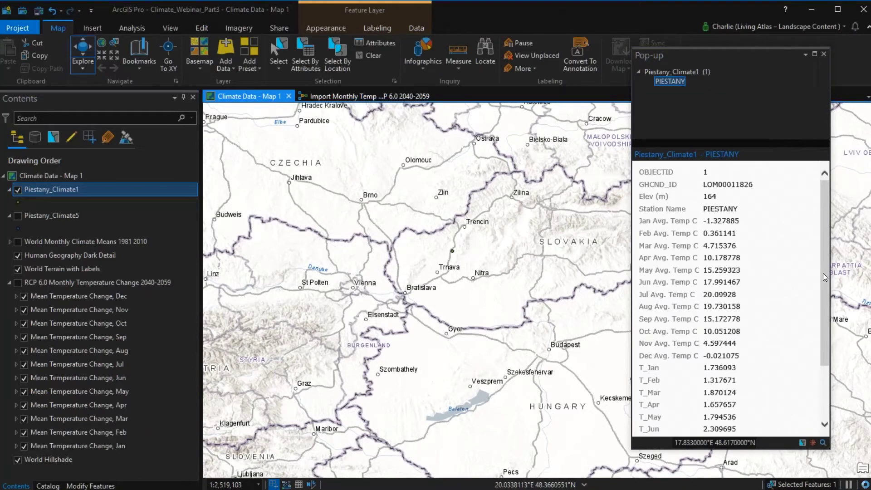
scroll(823, 273, "down", 1)
left_click_drag(823, 257, 820, 347)
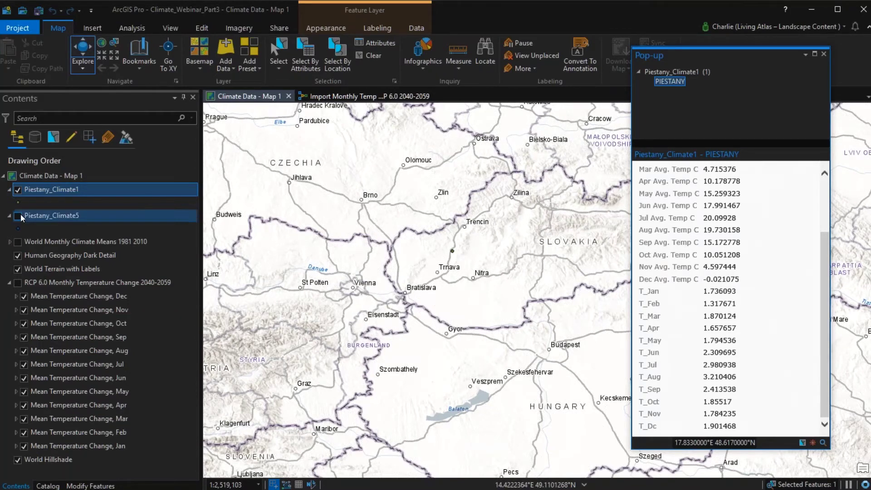
left_click(44, 192)
- Create a bar chart for Piestany_Climate1 and arrange its window beside the map
right_click(44, 192)
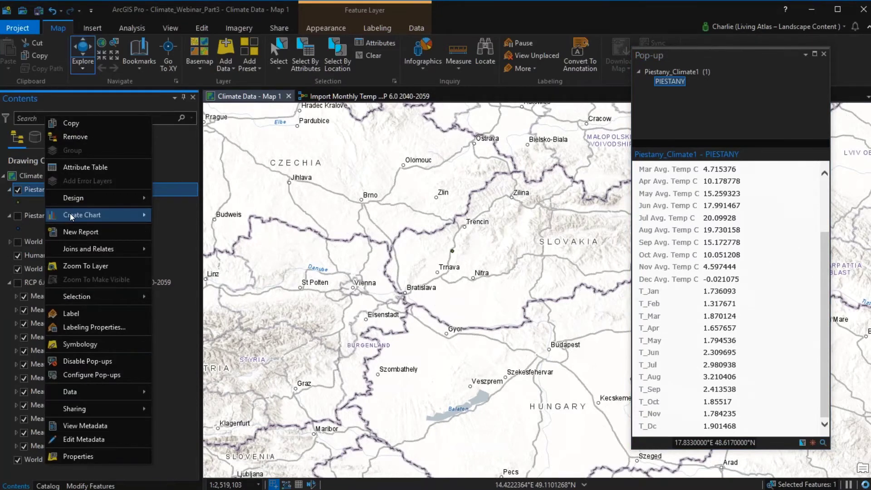
mouse_move(70, 213)
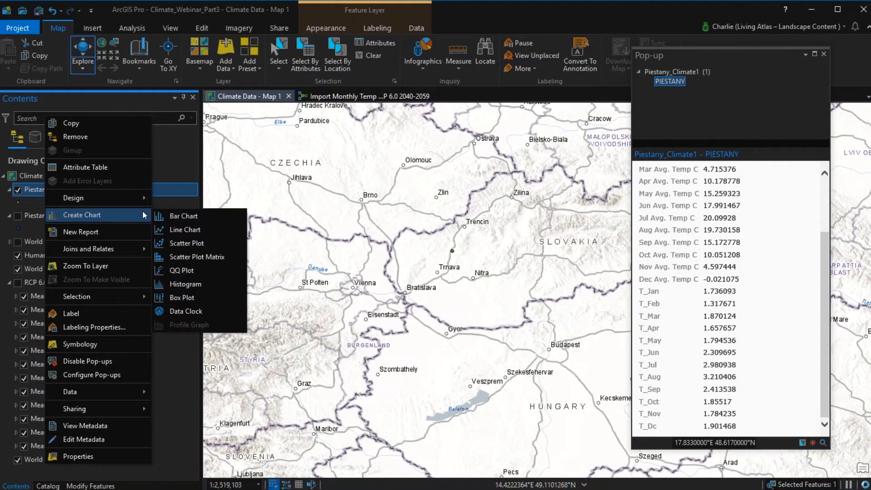
left_click(166, 214)
left_click_drag(268, 299, 193, 175)
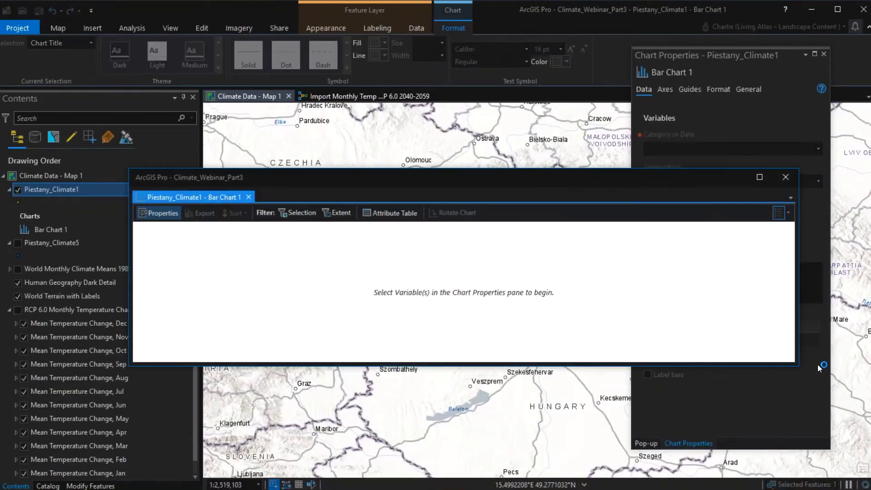
left_click_drag(798, 350, 422, 318)
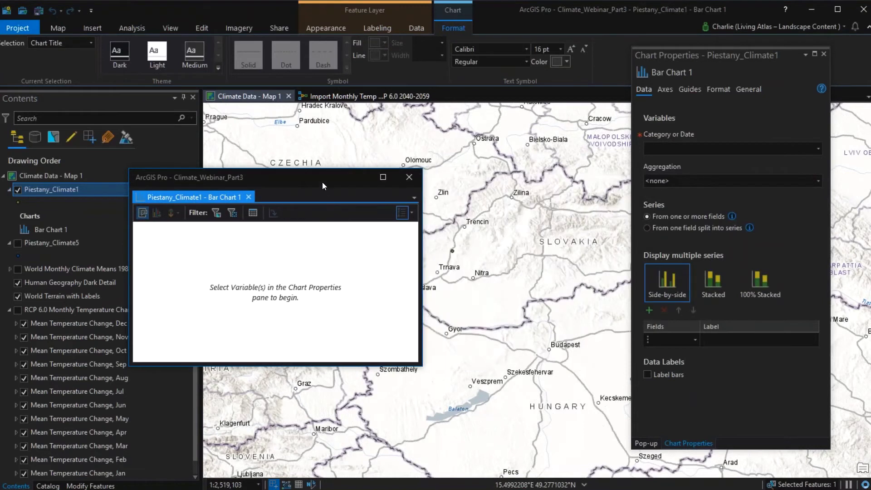
left_click_drag(322, 178, 401, 153)
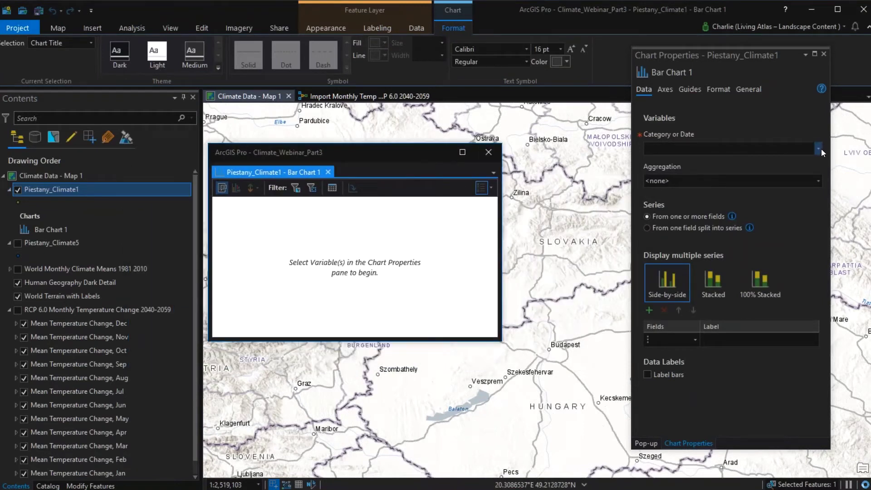
- Set the chart category to Station Name with aggregation <none>
left_click(818, 150)
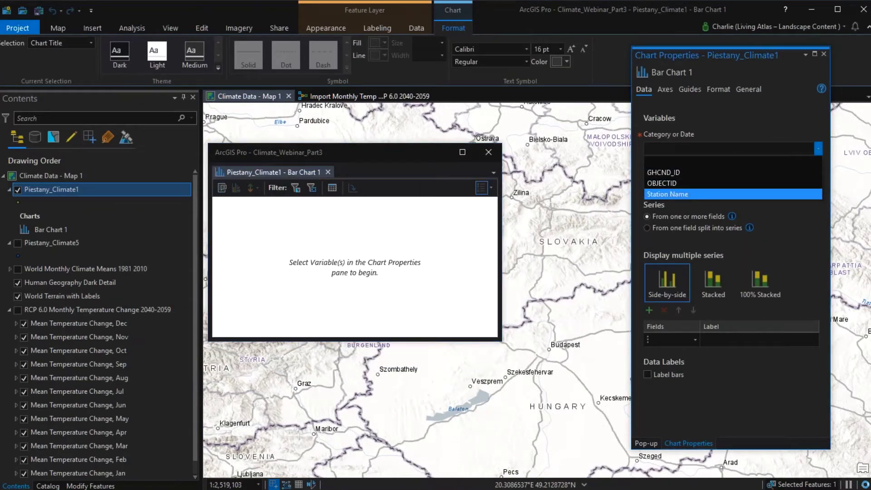
left_click(667, 195)
left_click(809, 181)
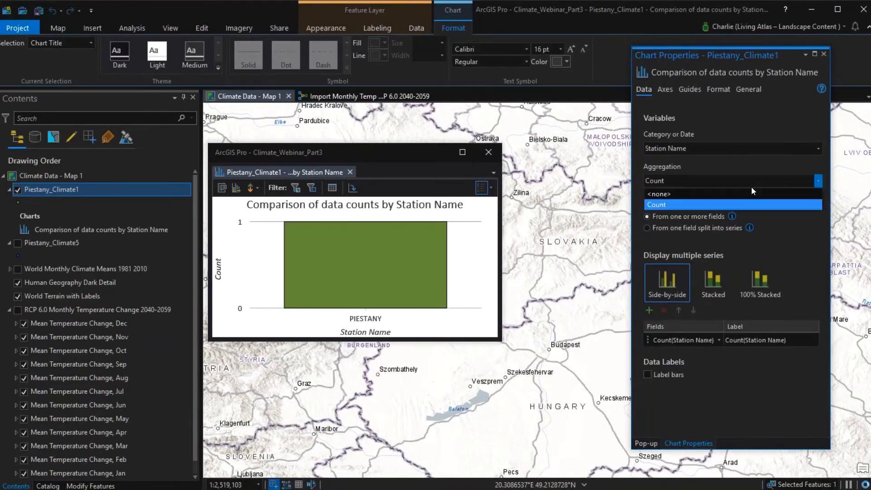
left_click(709, 194)
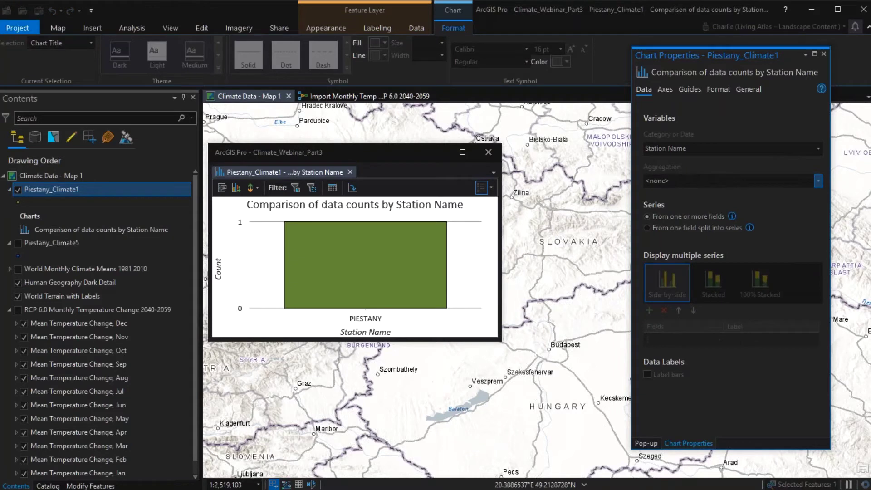
- Add Jan, Feb, Mar and Aug Avg. Temp C as the chart's four series
left_click(718, 339)
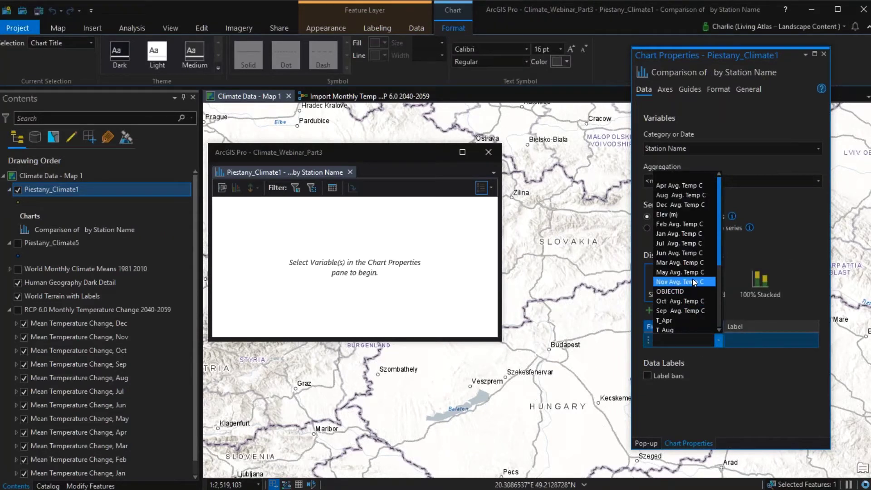
left_click(687, 235)
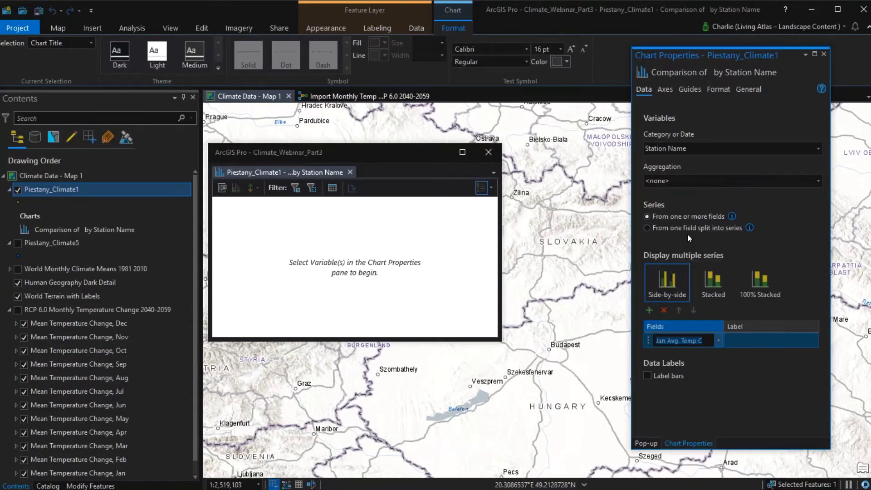
left_click(725, 350)
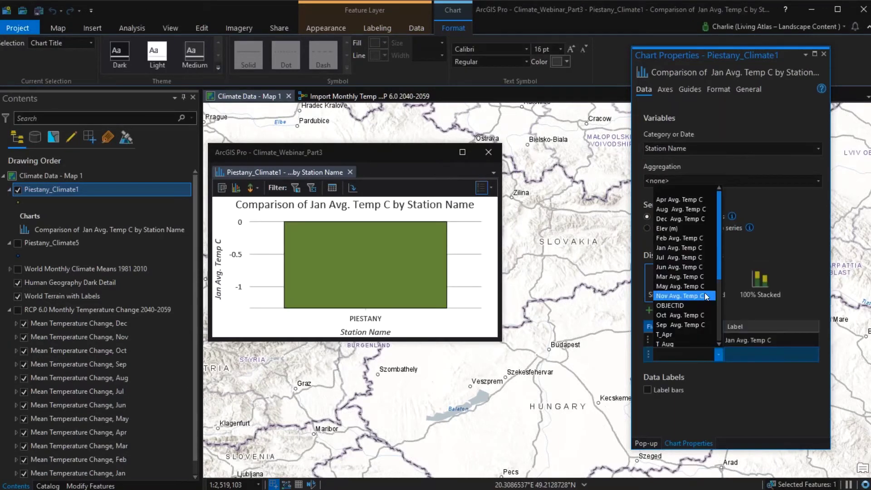
left_click(688, 239)
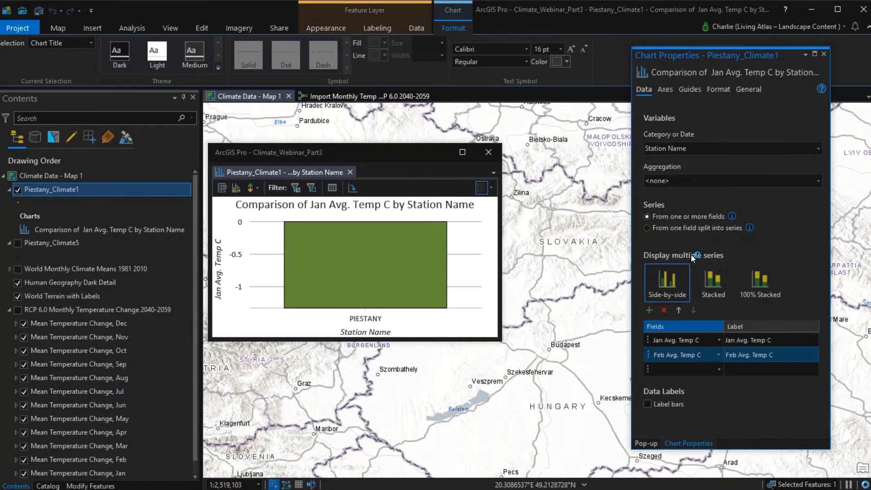
left_click(719, 370)
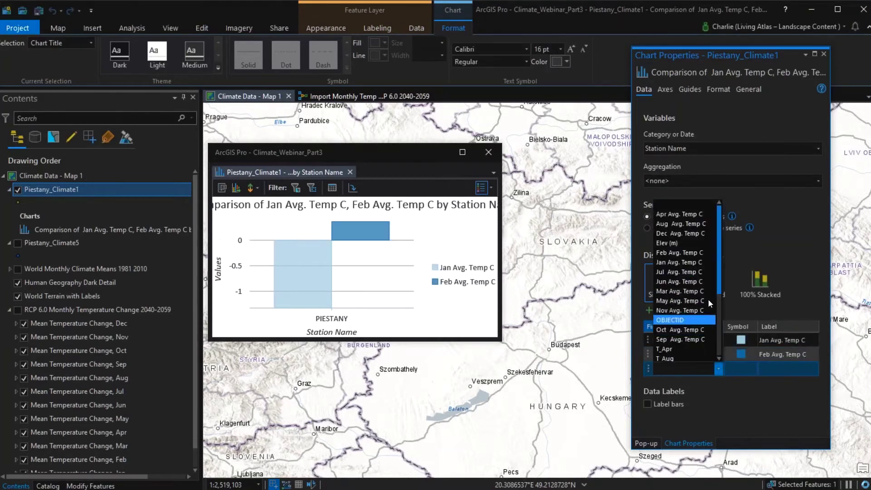
left_click(680, 291)
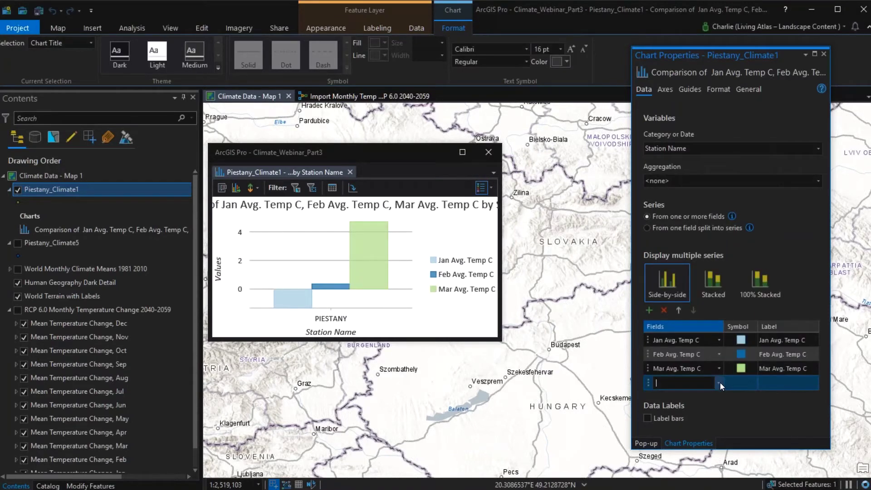
left_click(720, 382)
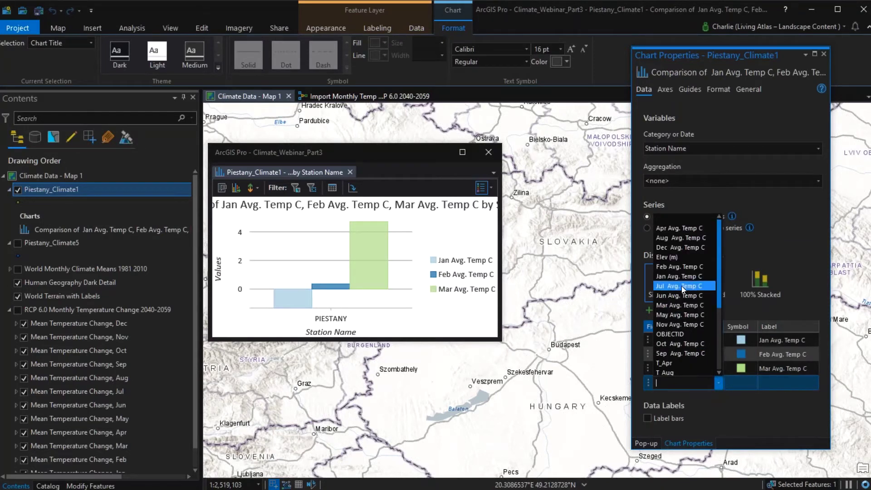
left_click(680, 238)
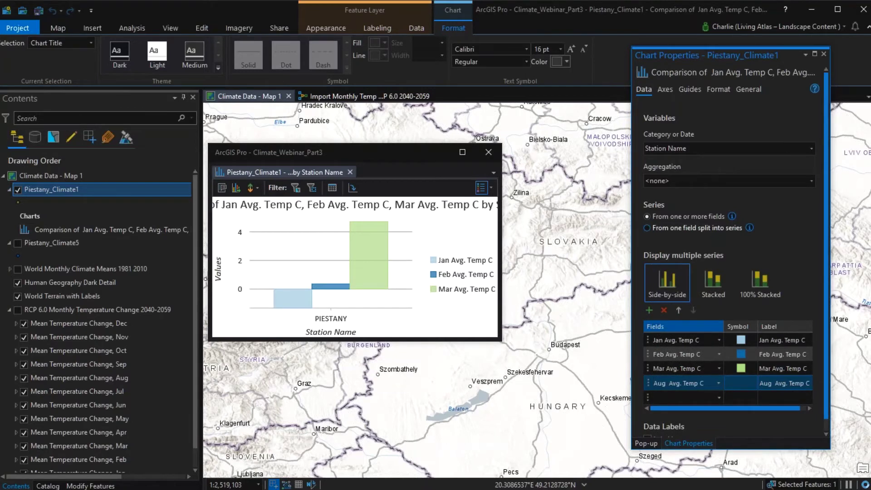
- Make the Jan, Feb and Mar series bars salmon to contrast with August
left_click(655, 336)
left_click(743, 342)
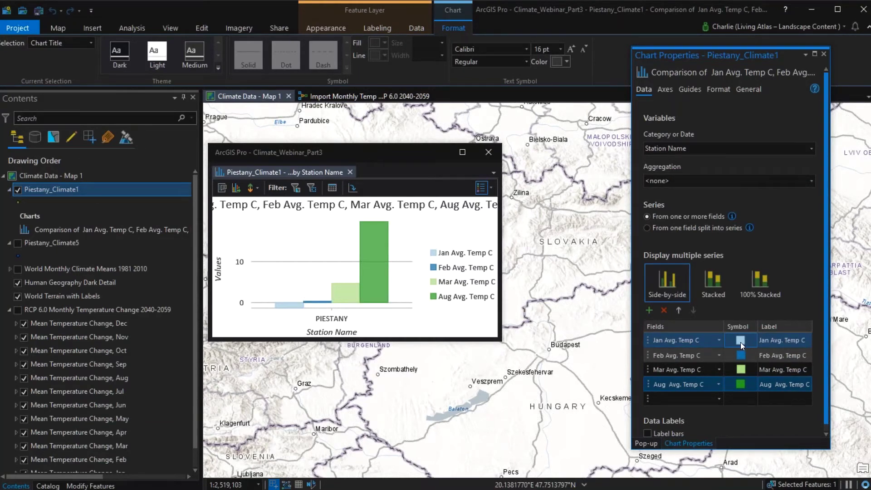
left_click(741, 342)
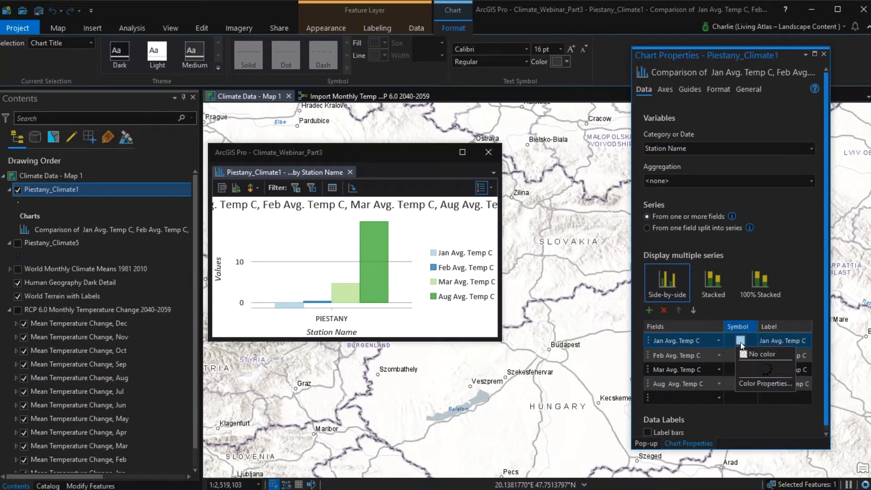
left_click(752, 257)
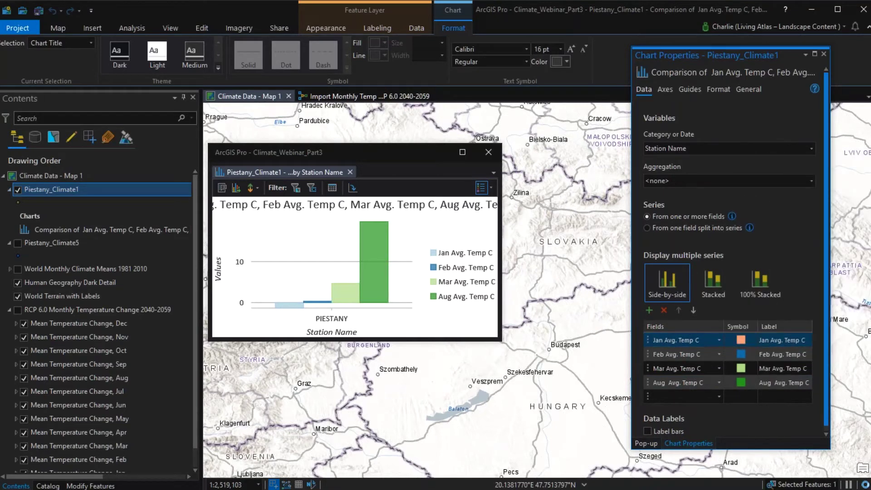
left_click(742, 355)
left_click(751, 257)
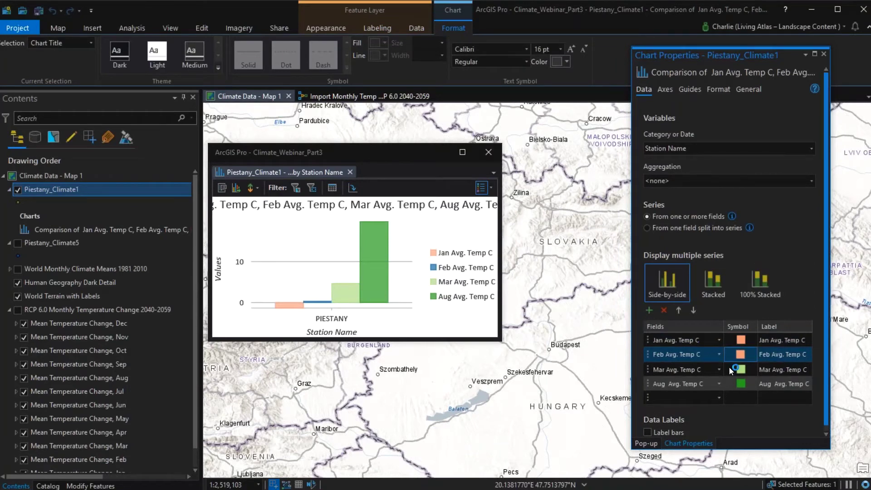
left_click(755, 250)
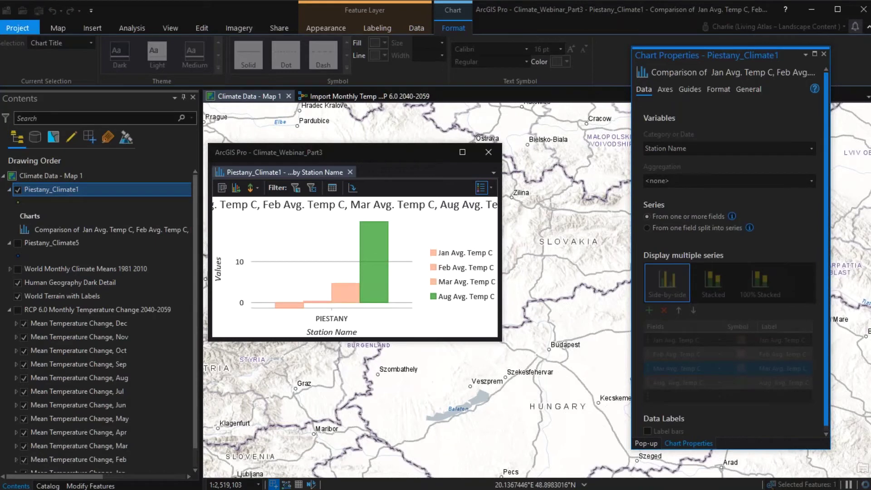
left_click(17, 27)
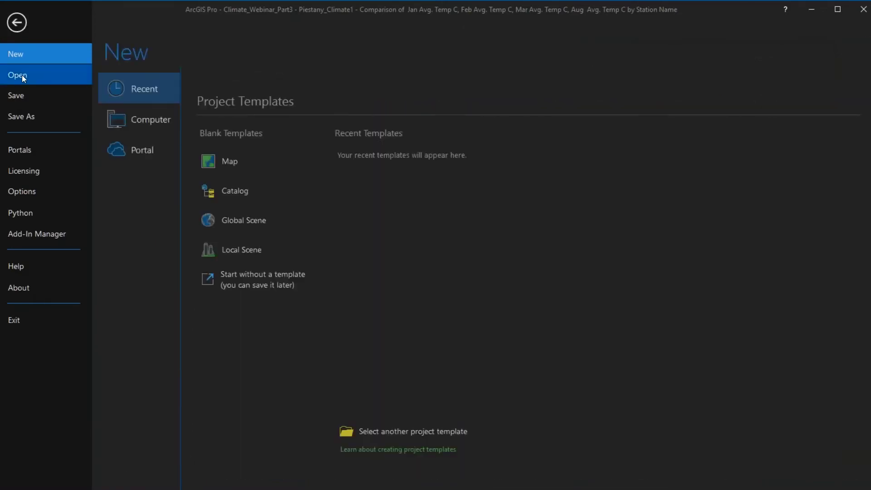
- Open Climate_Webinar_Part4 from Recent Projects, saving the model and Climate_Webinar_Part3 changes
left_click(21, 75)
left_click(274, 190)
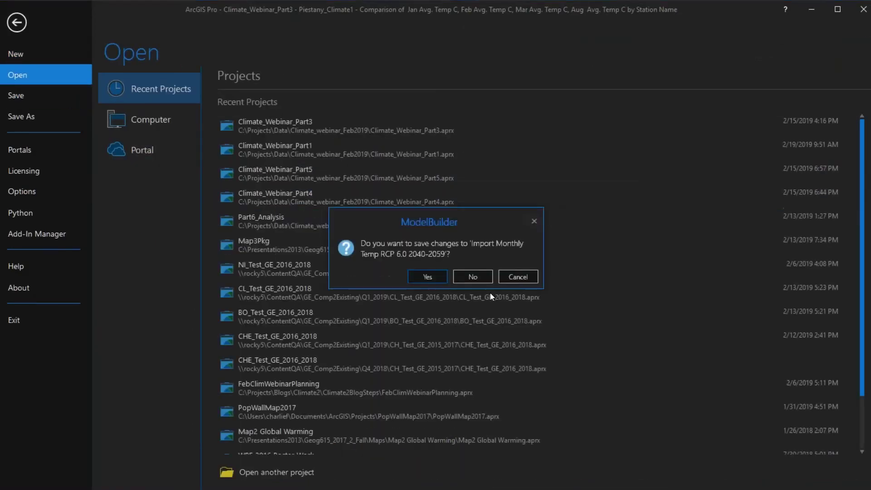
left_click(428, 276)
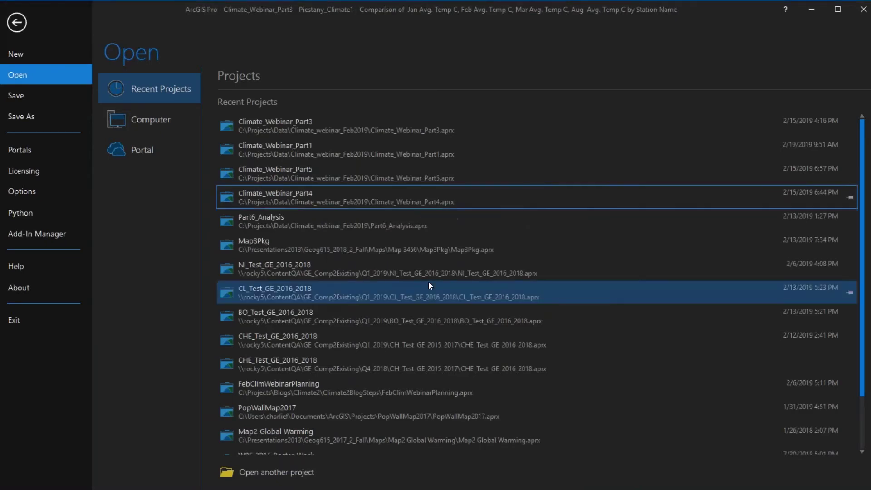
left_click(467, 277)
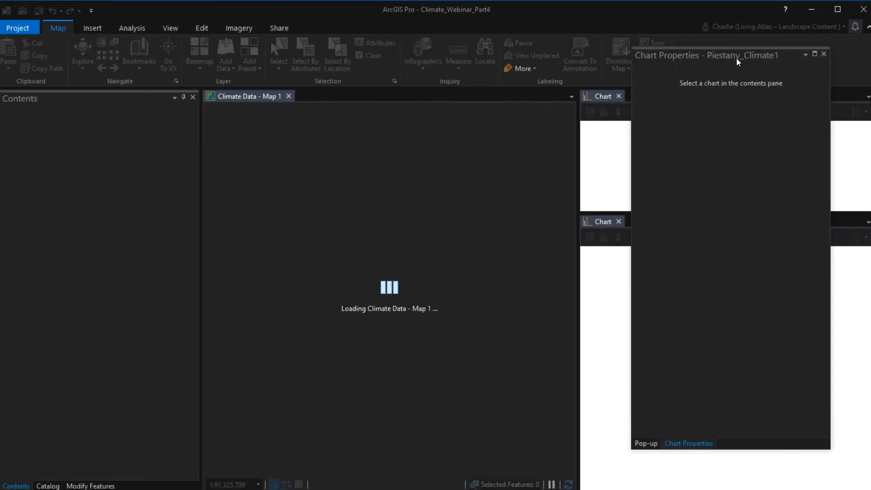
left_click_drag(737, 58, 452, 62)
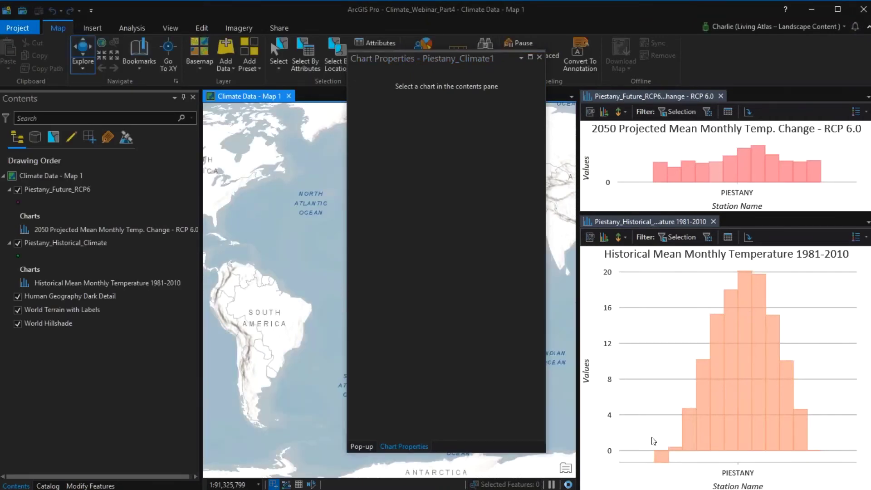
mouse_move(663, 458)
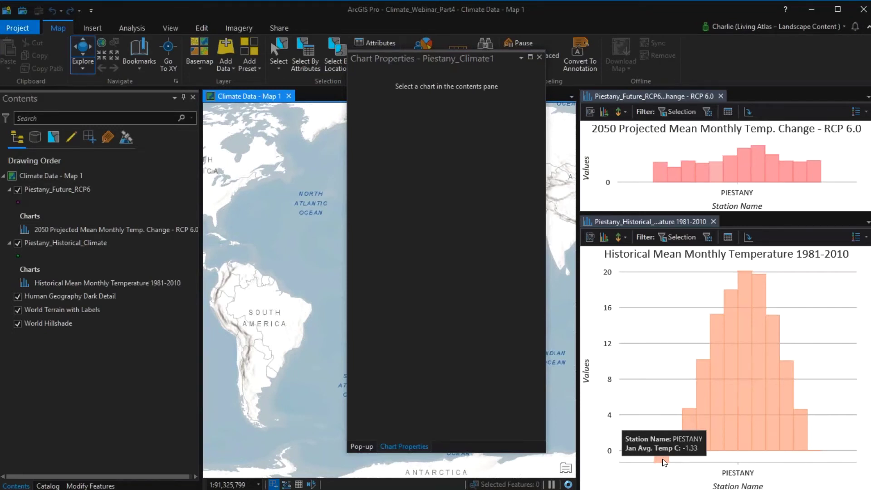
mouse_move(659, 172)
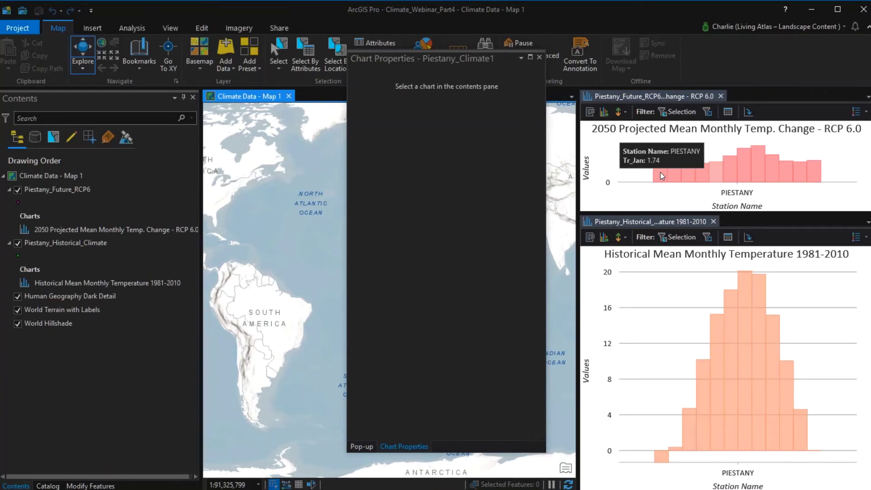
mouse_move(746, 173)
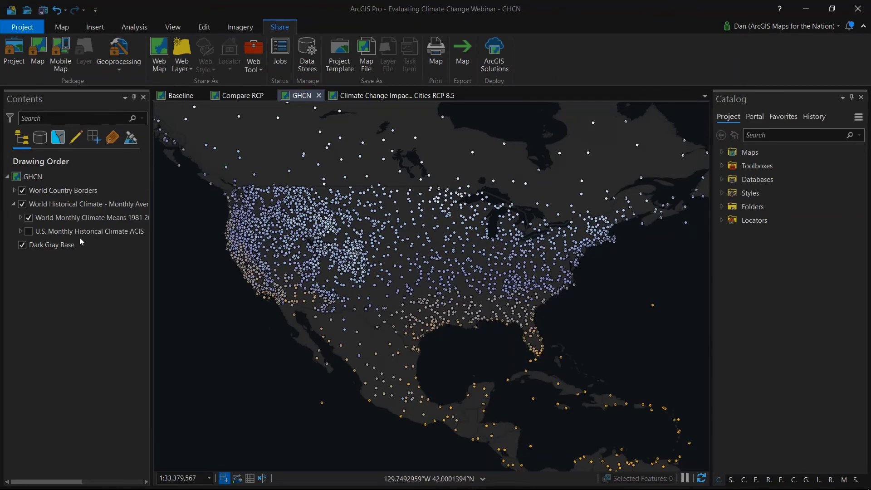
- Turn on the U.S. Monthly Historical Climate ACIS layer and check the Kansas City station's attributes
left_click(29, 232)
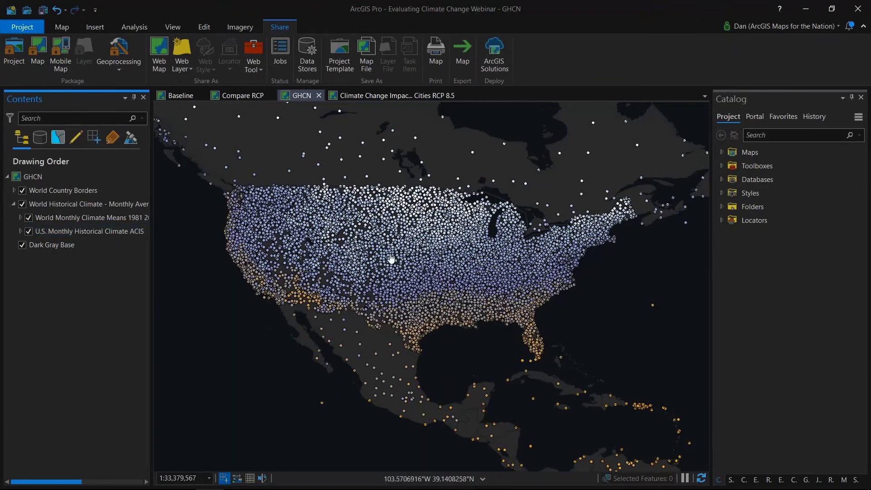
scroll(391, 259, "up", 2)
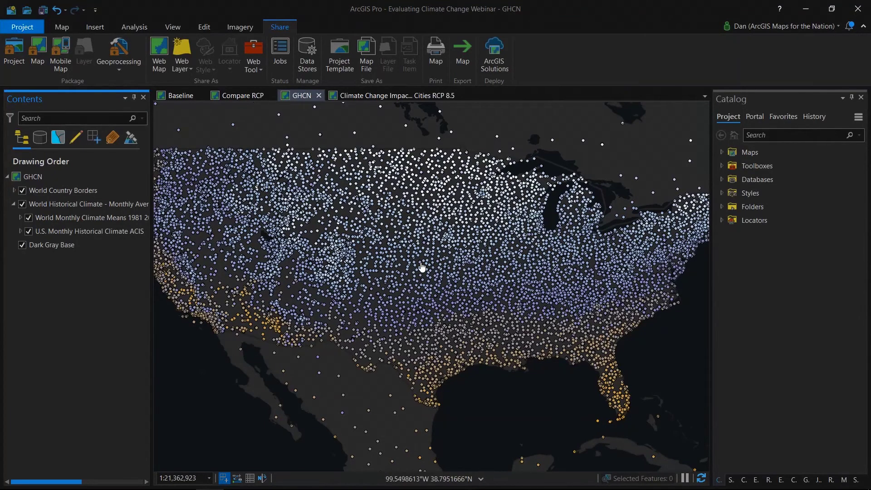
left_click(465, 260)
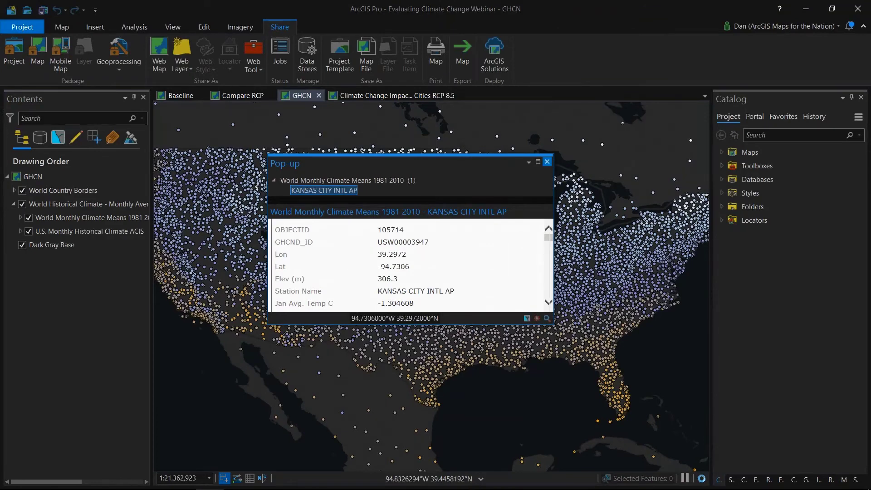
key("Escape")
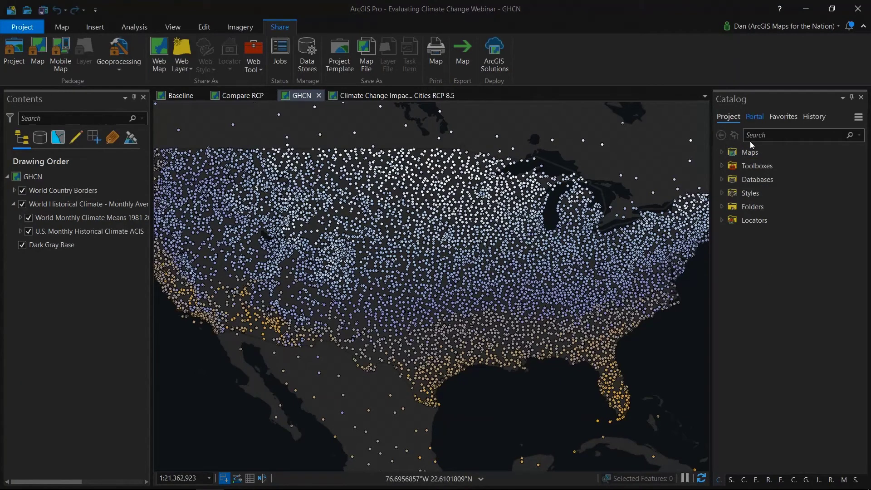
- Search Living Atlas in the Catalog Portal for 'GHCN'
left_click(753, 122)
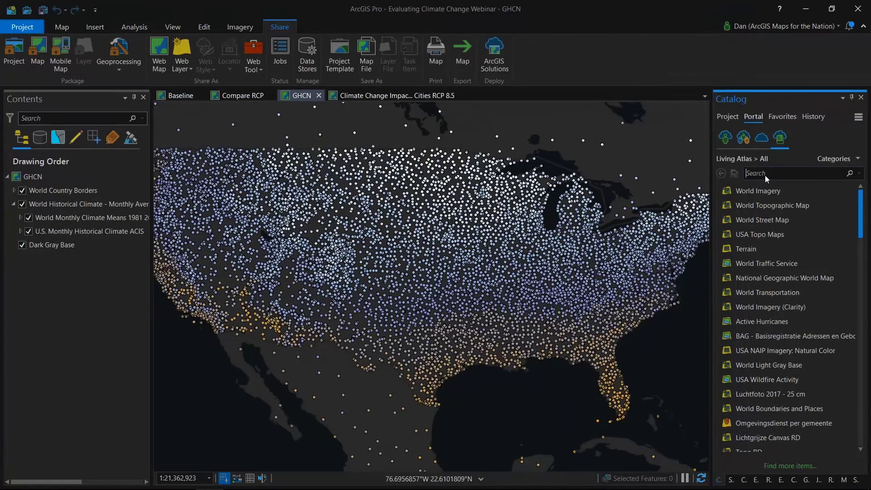
type("GHCN")
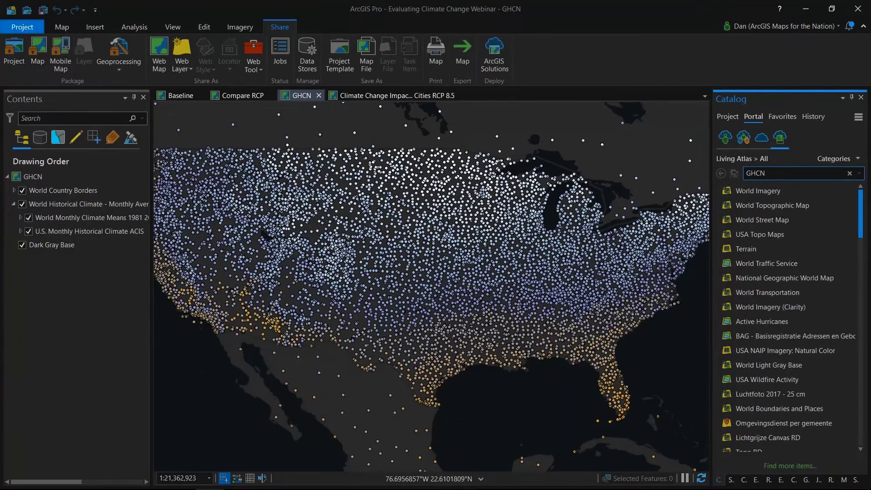
key("Return")
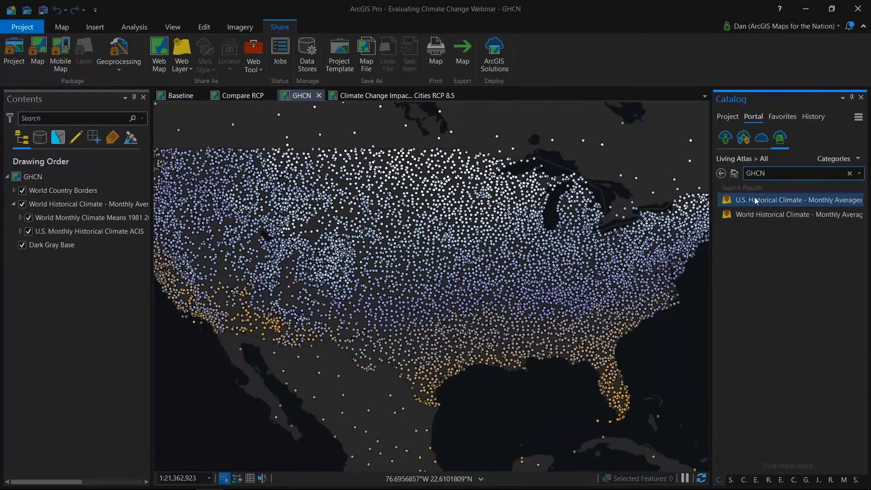
left_click_drag(757, 201, 311, 275)
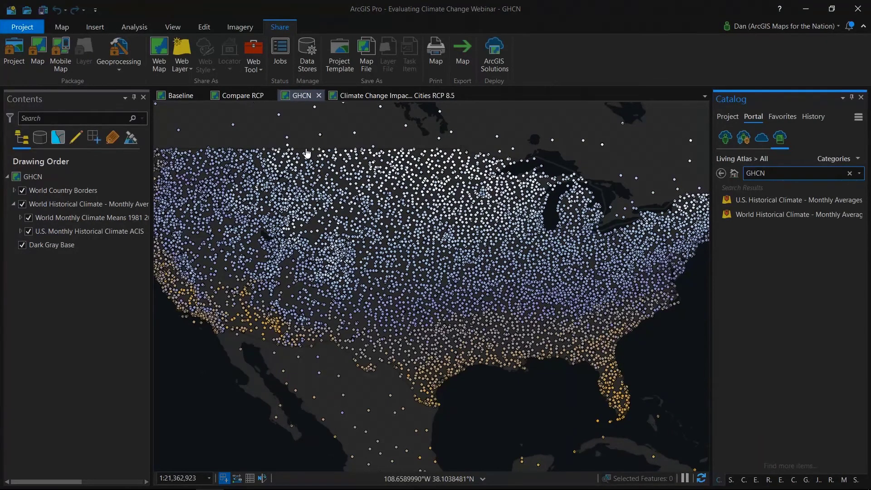
- Switch to the Climate Change Impacts on Major Cities RCP 8.5 map and search Living Atlas for 'major cities'
left_click(362, 97)
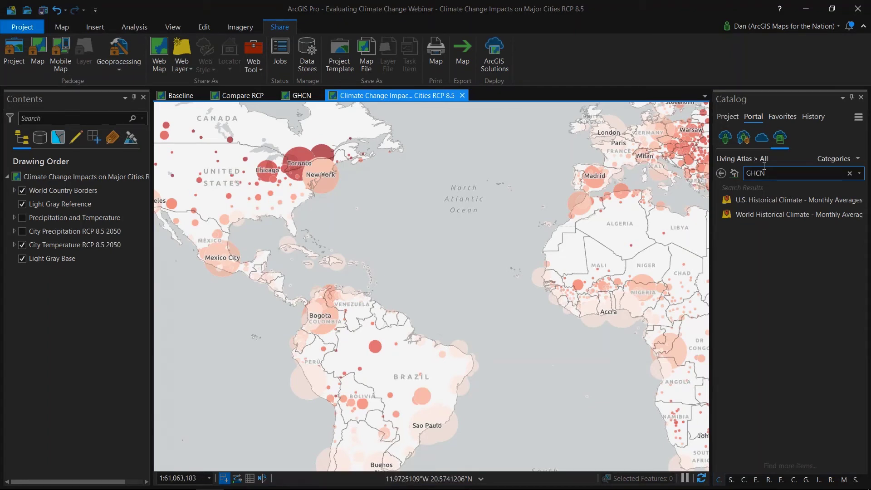
left_click(764, 173)
type("major cities")
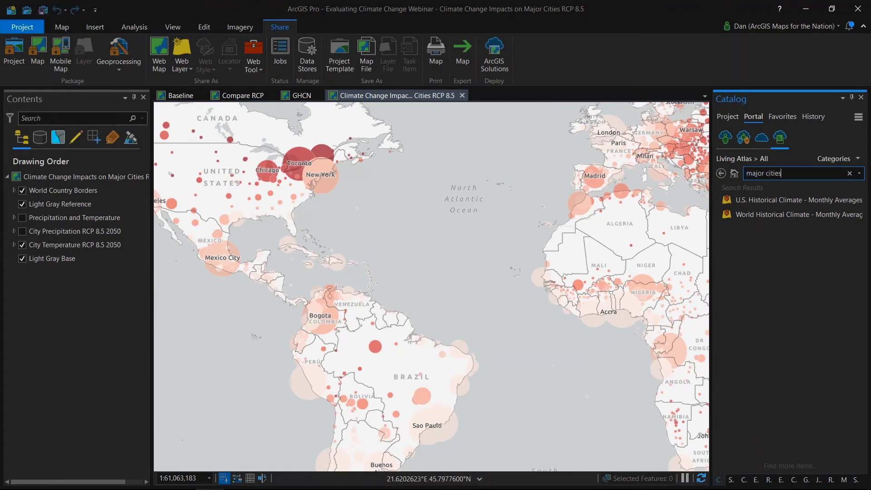
key("Return")
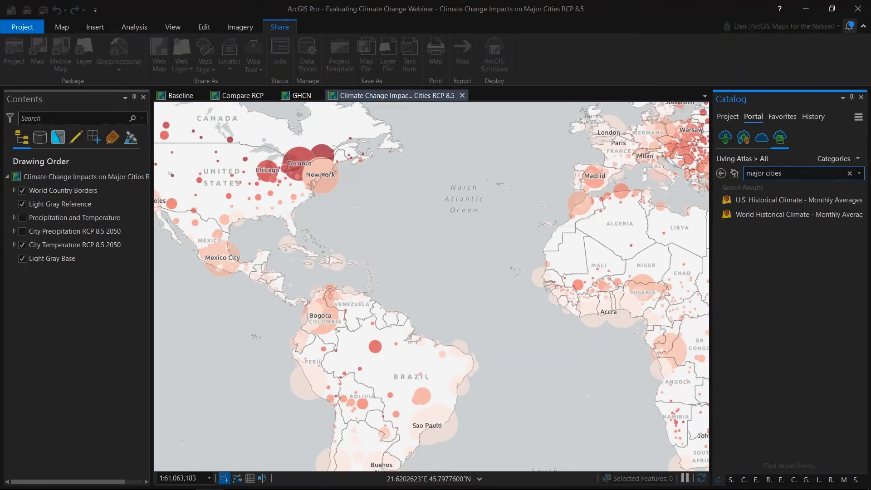
mouse_move(780, 220)
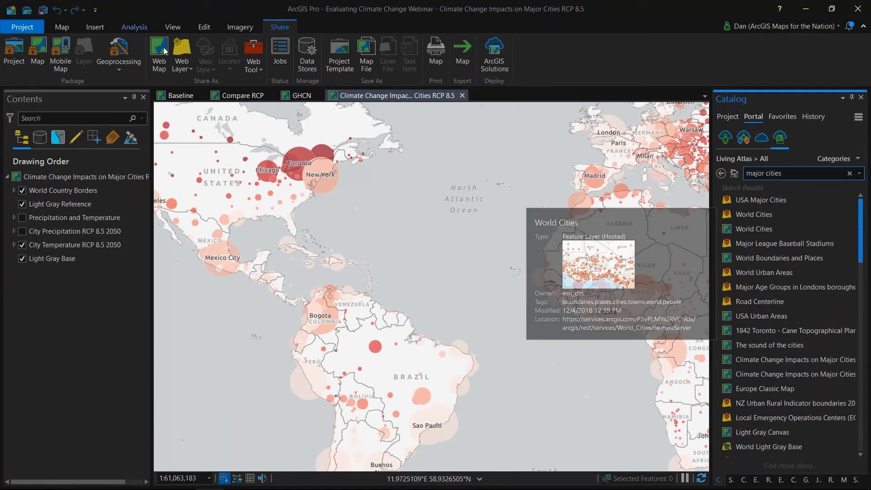
left_click(134, 27)
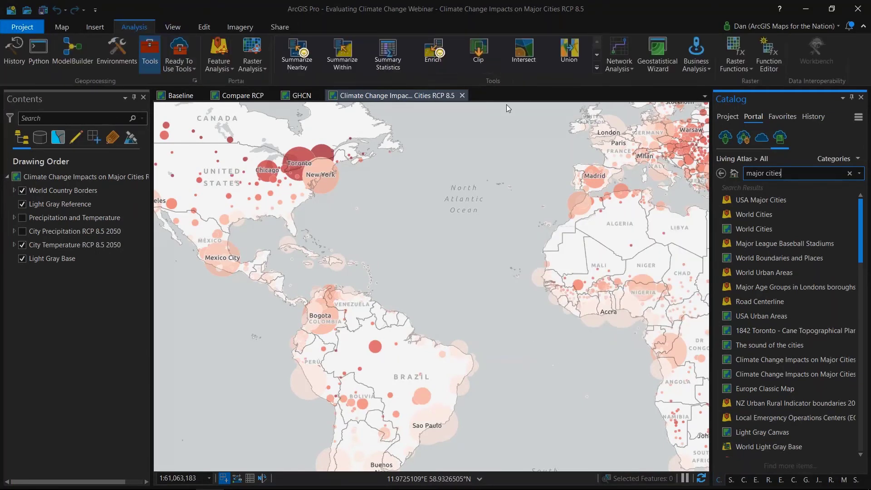
left_click(150, 50)
- Search the geoprocessing tools for 'enrich' to list Enrich and Enrich Layer
key("ctrl+a")
type("e")
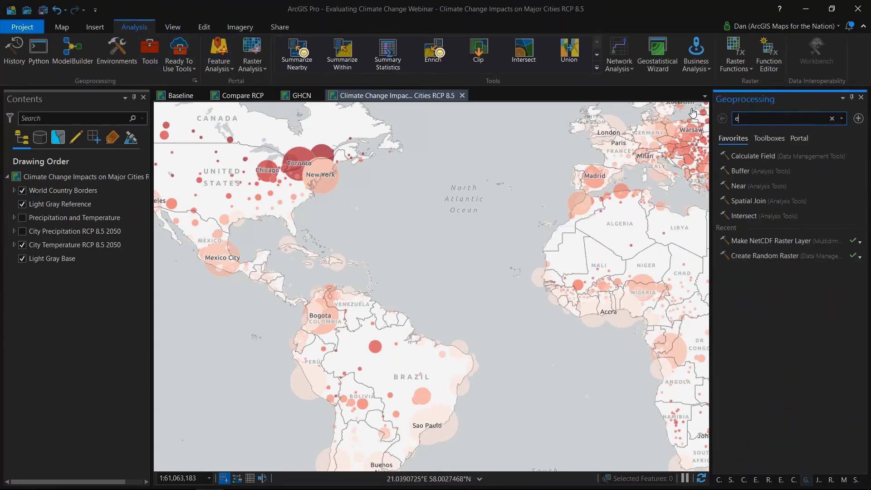
type("nri")
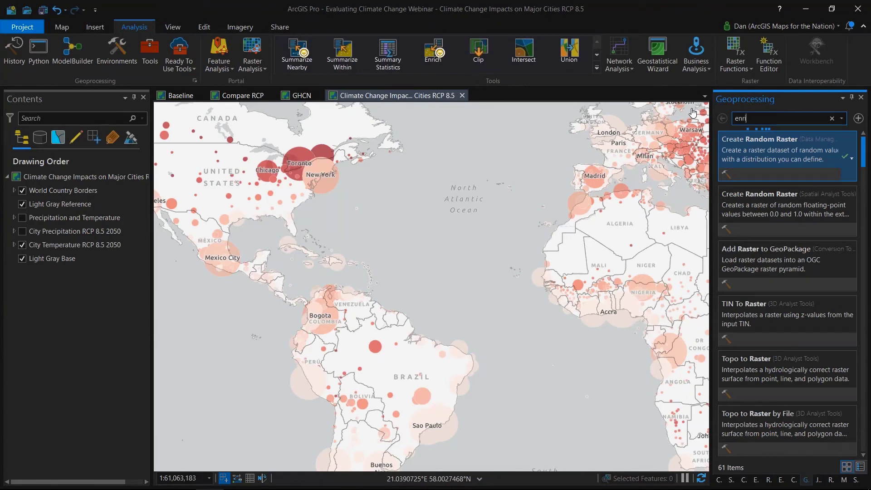
type("chment")
key("BackSpace")
key("BackSpace")
key("BackSpace")
key("BackSpace")
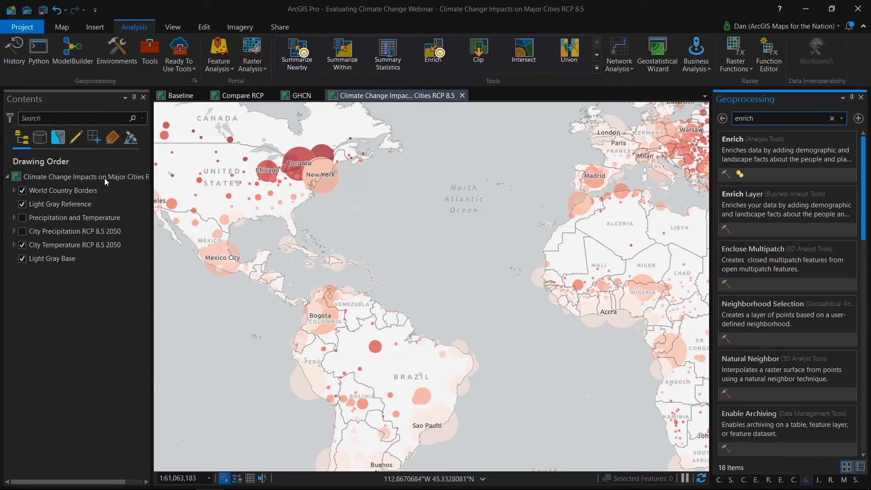
- Show City Precipitation RCP 8.5 2050 instead of City Temperature, then turn on Precipitation and Temperature
left_click(23, 232)
left_click(23, 245)
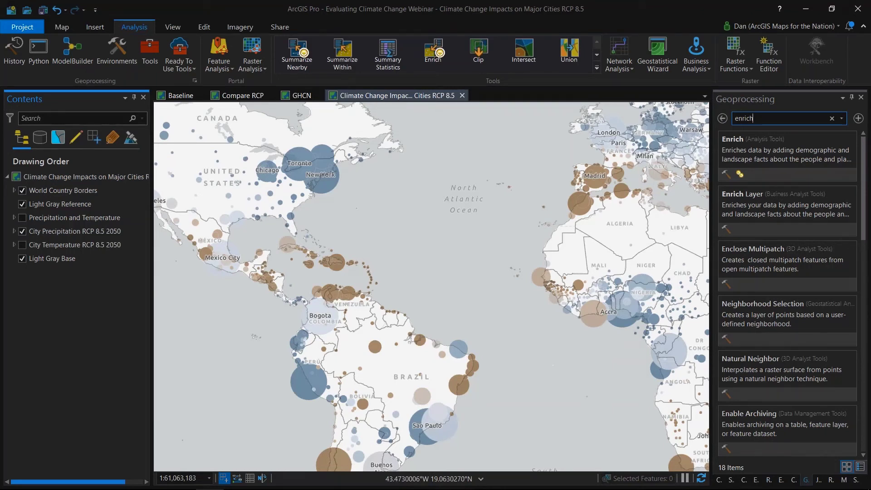
left_click(23, 231)
left_click(22, 218)
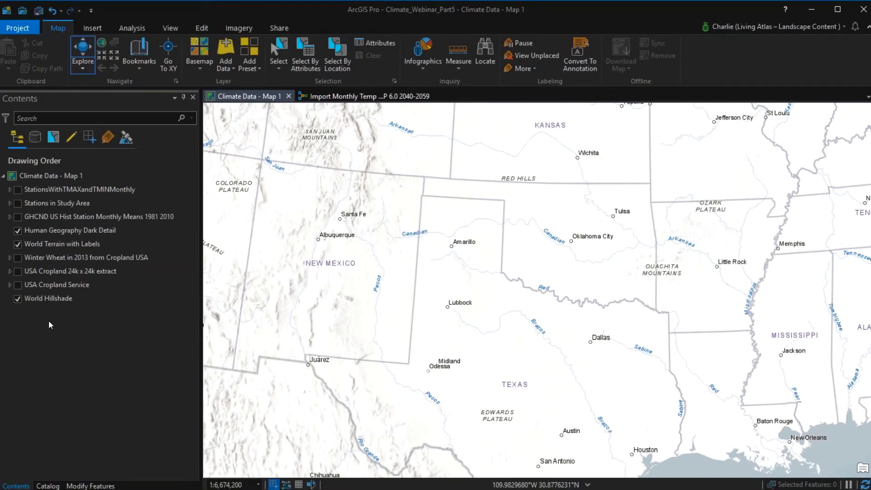
- Turn on USA Cropland Service and zoom in on the crop fields around Electra, Texas
left_click(20, 286)
left_click(278, 304)
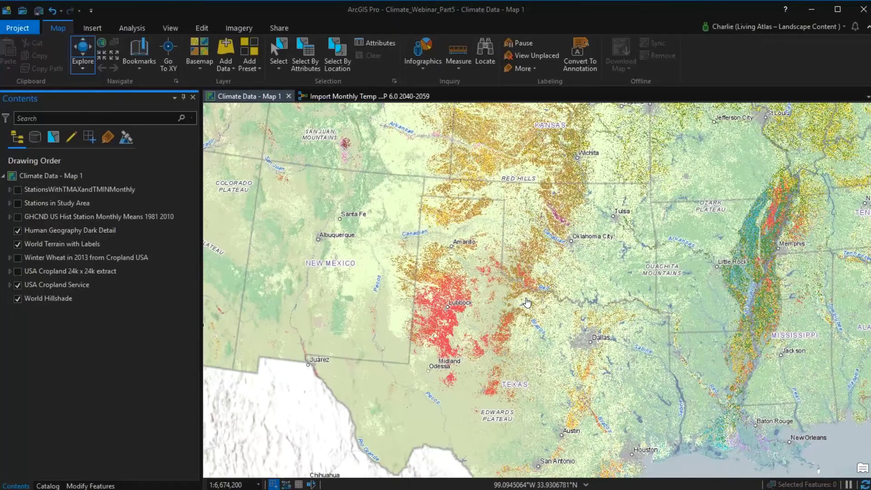
scroll(527, 303, "up", 6)
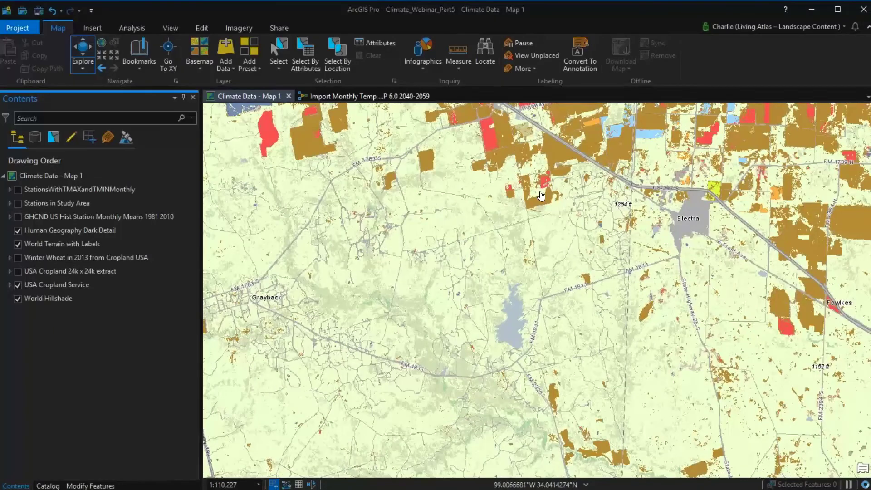
- Identify the brown field near Haynesville as Winter Wheat, then dismiss the pop-up
left_click_drag(620, 180, 530, 336)
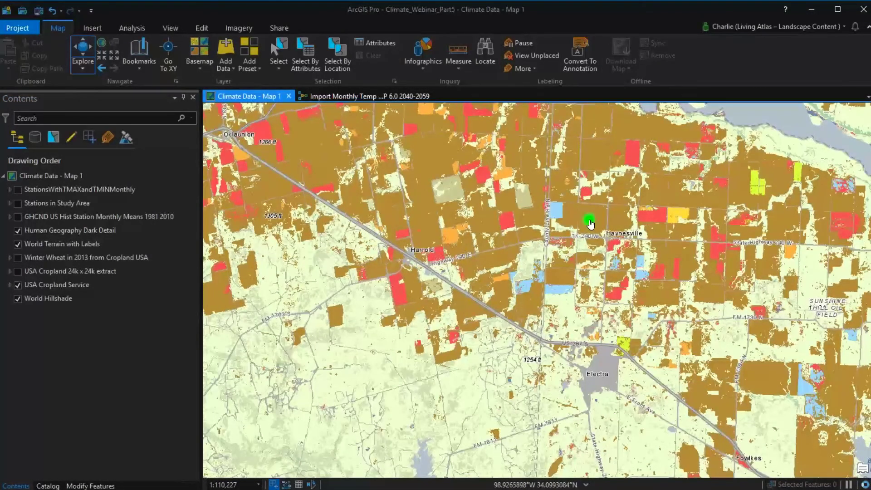
left_click(590, 223)
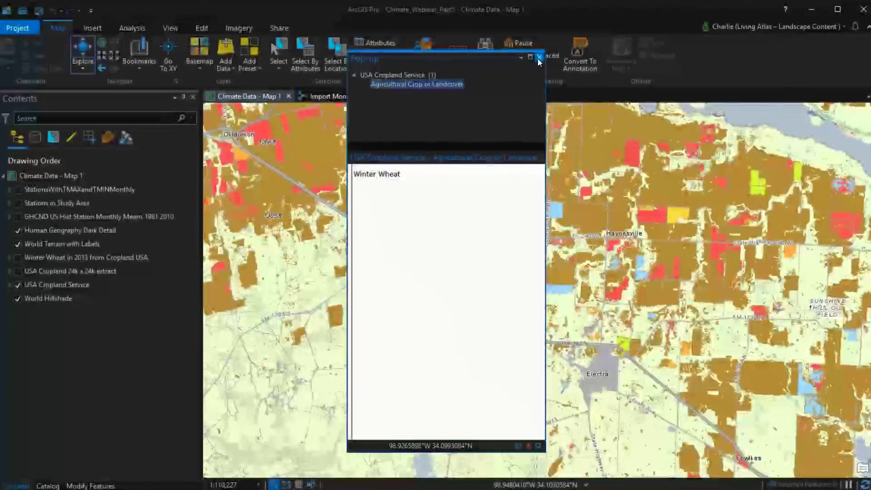
left_click(538, 61)
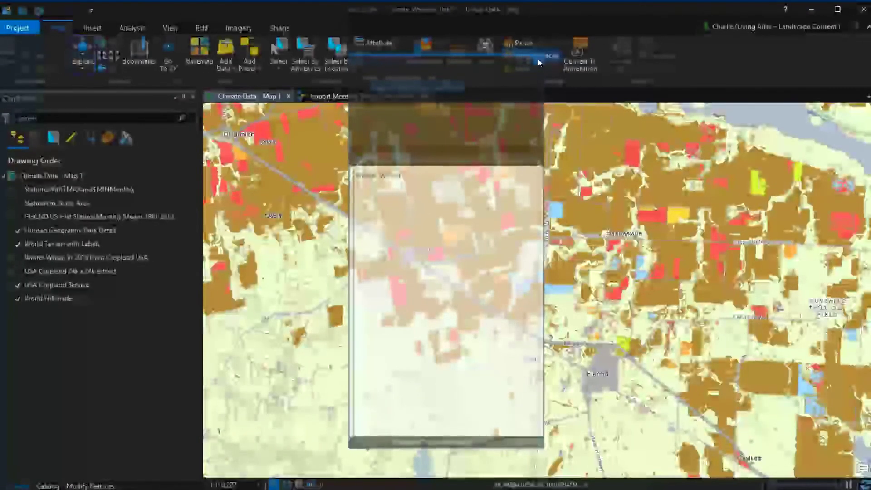
- Zoom out to the wider Red River region around Wichita Falls
scroll(421, 303, "down", 5)
scroll(420, 302, "down", 2)
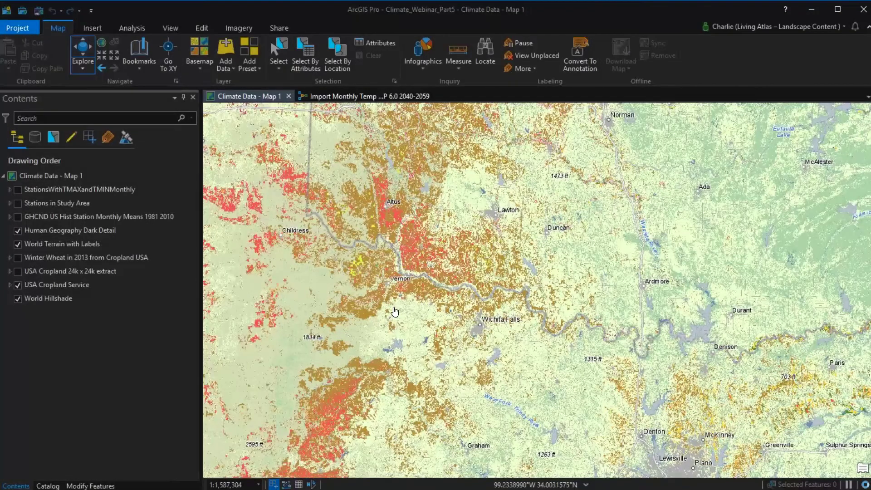
scroll(395, 312, "down", 3)
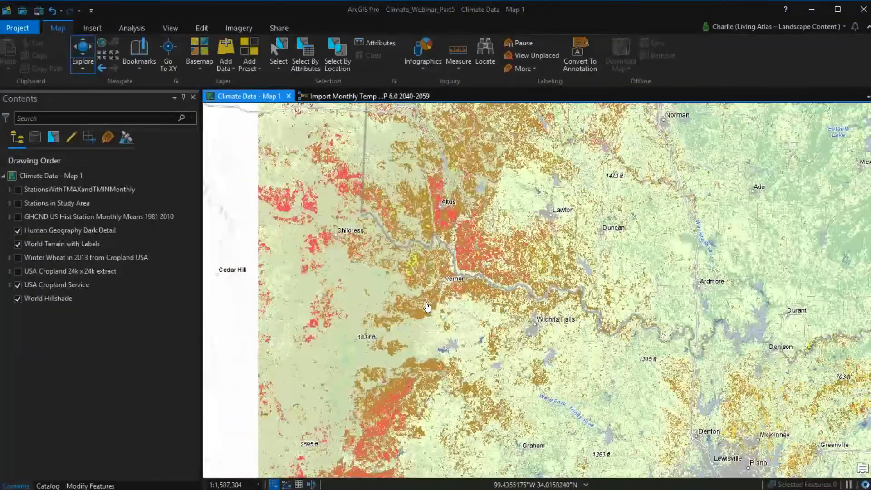
- Hide USA Cropland Service and show the USA Cropland 24k x 24k extract across the area
left_click(19, 286)
left_click(18, 286)
left_click(17, 272)
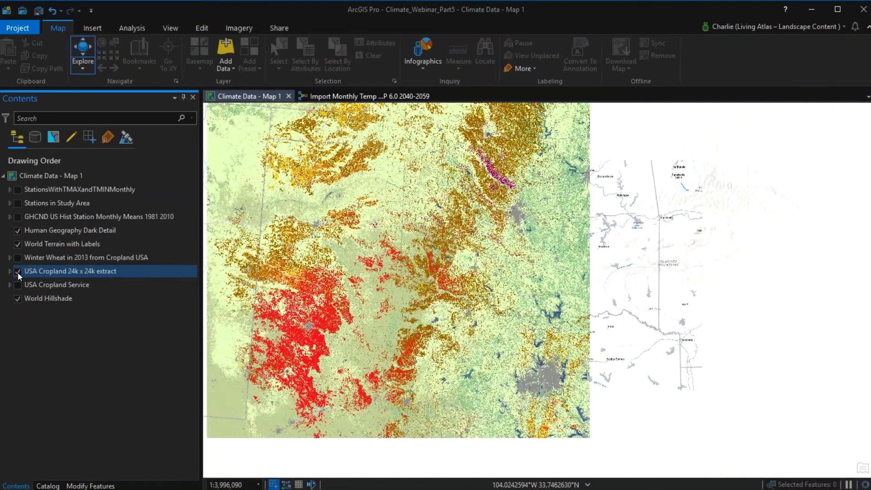
left_click_drag(419, 289, 523, 304)
- Hide the 24k cropland extract and show the Winter Wheat in 2013 layer
left_click(41, 288)
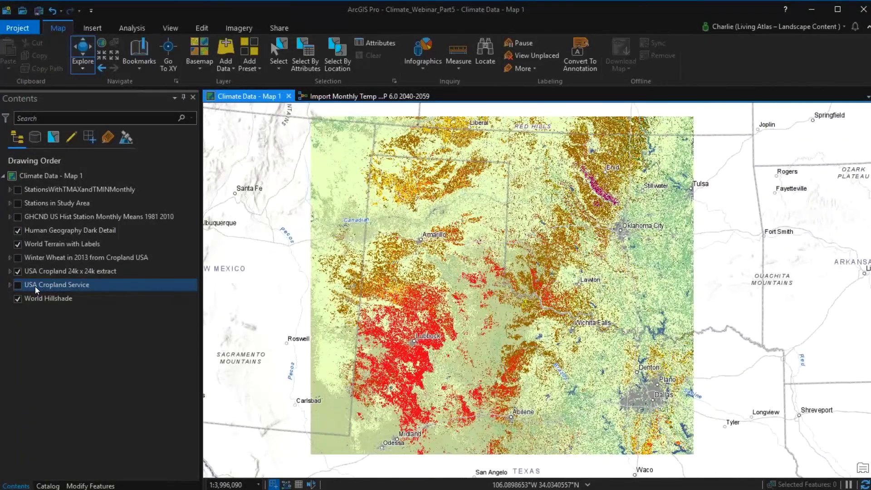
left_click(173, 276)
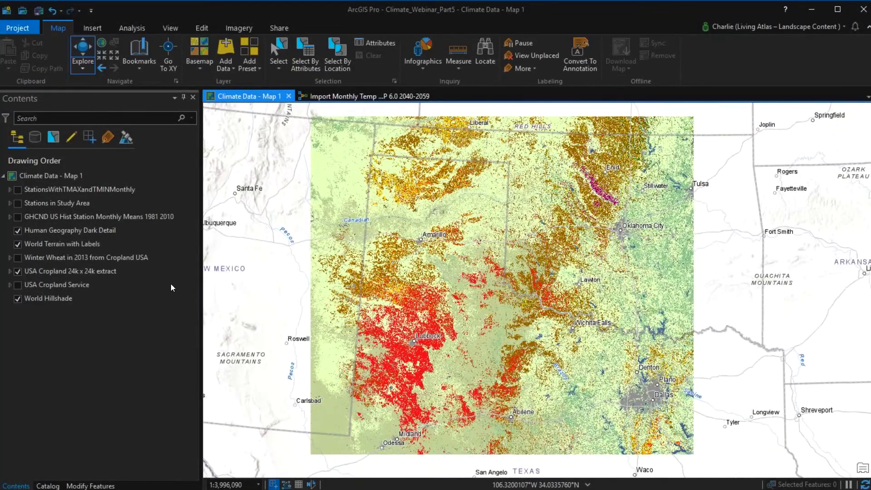
left_click(69, 285)
left_click(22, 274)
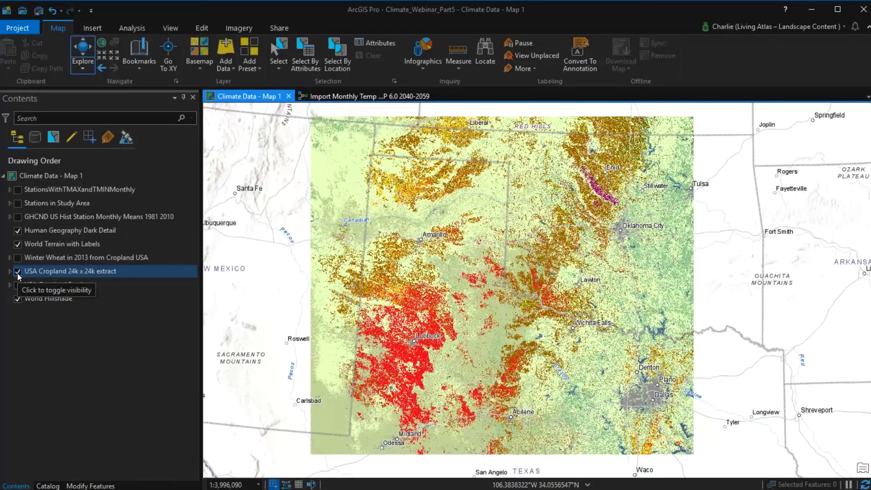
left_click(17, 271)
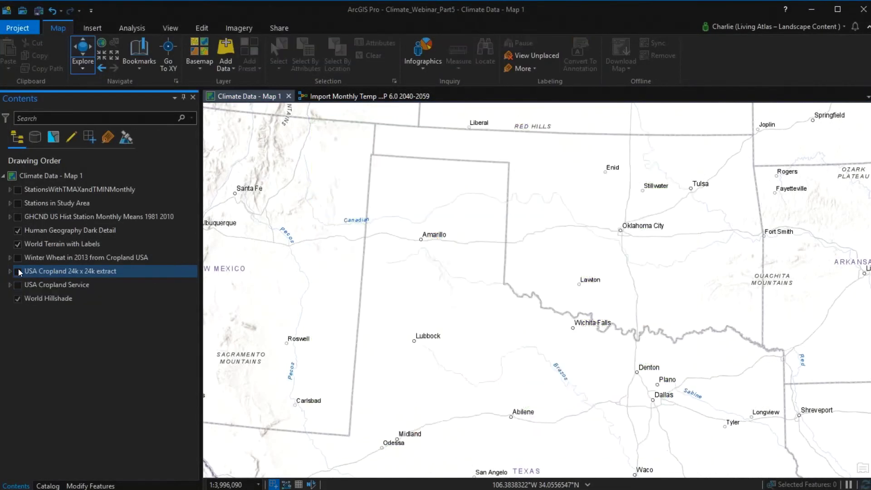
left_click(17, 257)
left_click(429, 257)
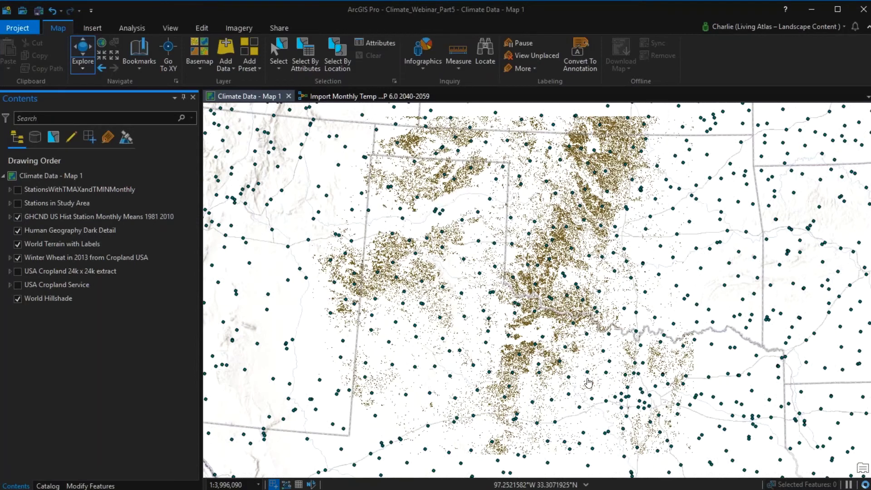
- Hide the GHCND US Hist Station points and show Stations in Study Area
left_click(18, 217)
left_click(17, 203)
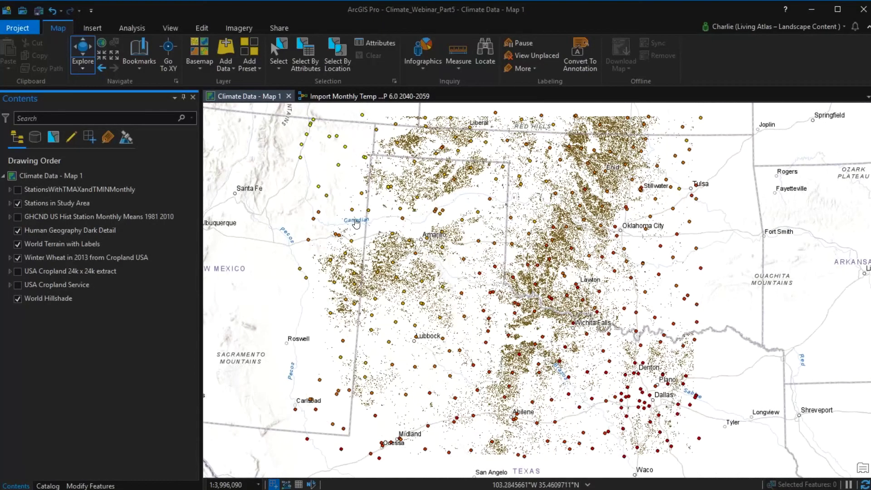
left_click(88, 206)
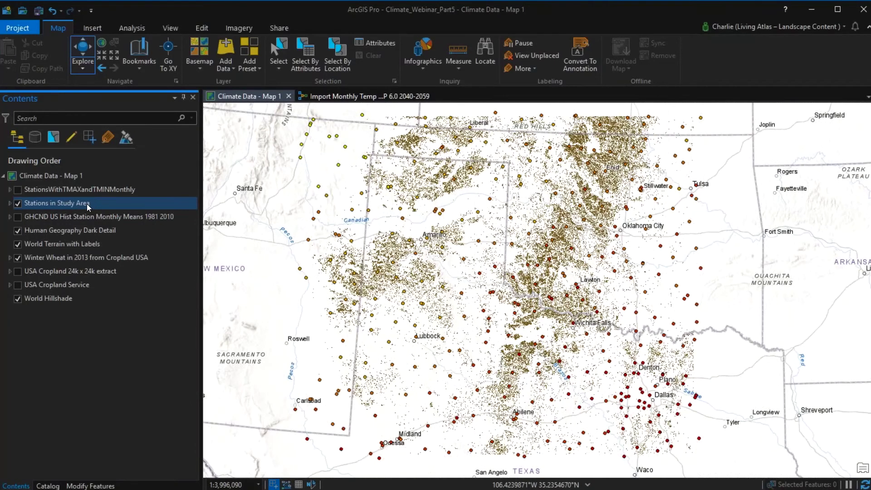
- Expand Stations in Study Area to reveal its Mean Low Jul Temp legend classes
left_click(171, 244)
key("Down")
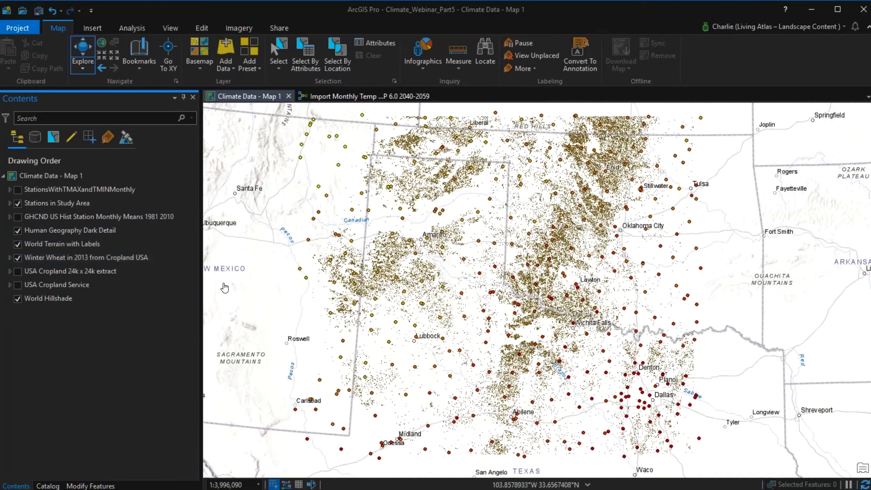
left_click(15, 205)
left_click(9, 203)
left_click(44, 217)
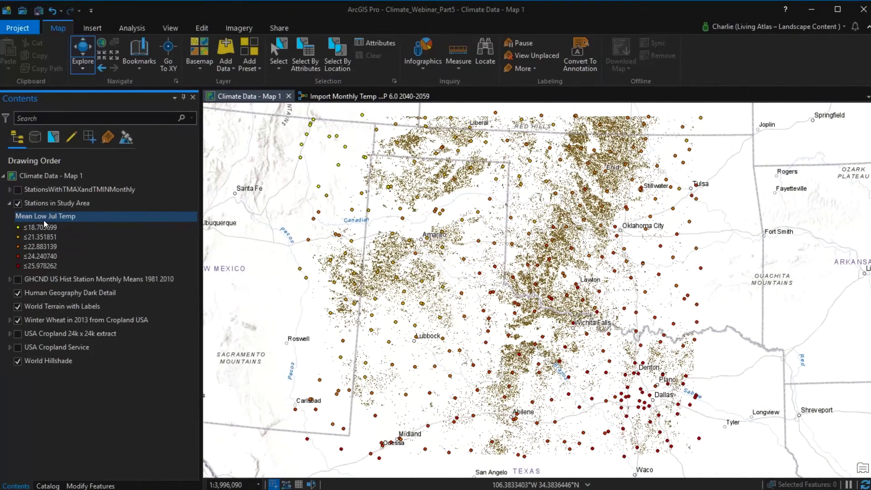
- Hide Stations in Study Area and show StationsWithTMAXandTMINMonthly points in green, purple and black
key("Down")
key("Down")
key("Down")
key("Down")
key("Down")
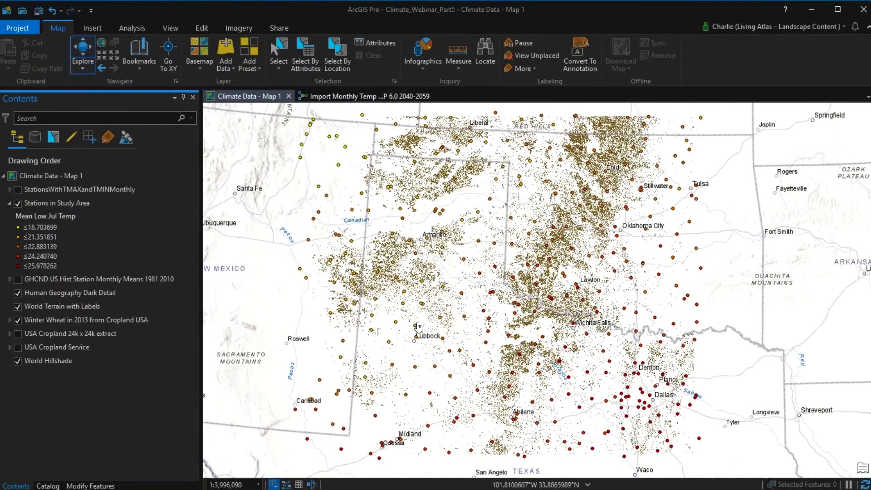
left_click(18, 204)
left_click(20, 190)
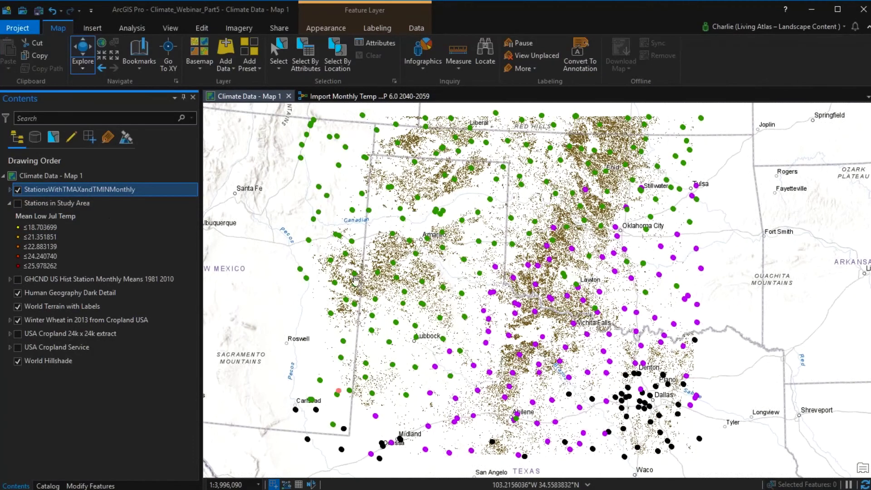
- Expand the station Outcome legend, then present the Webinar - Climate Change deck's Questions? slide full screen
left_click(10, 190)
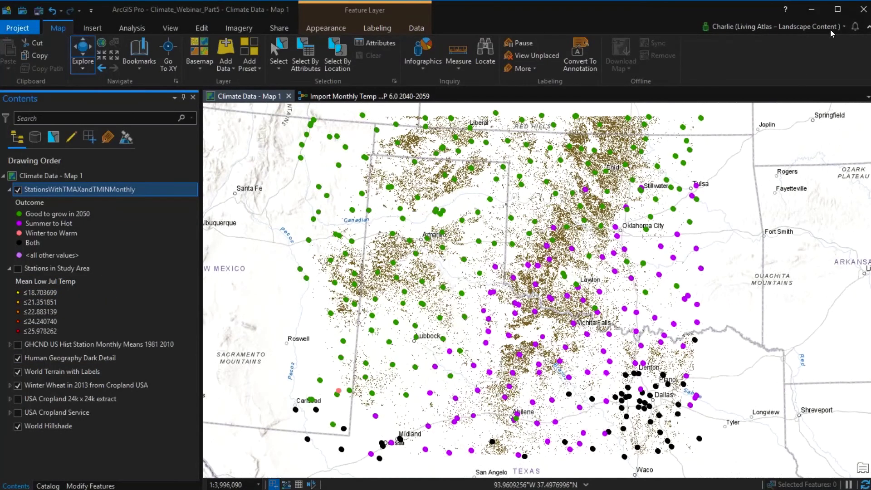
left_click(812, 9)
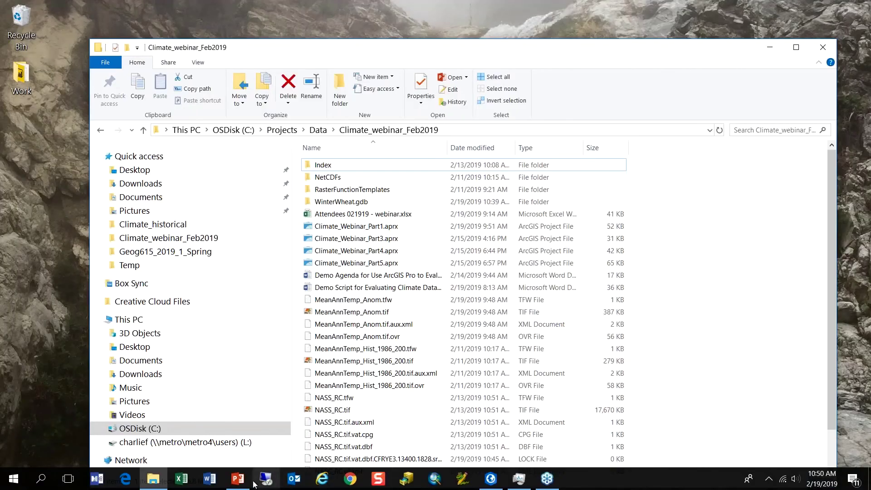
left_click(238, 483)
left_click(80, 406)
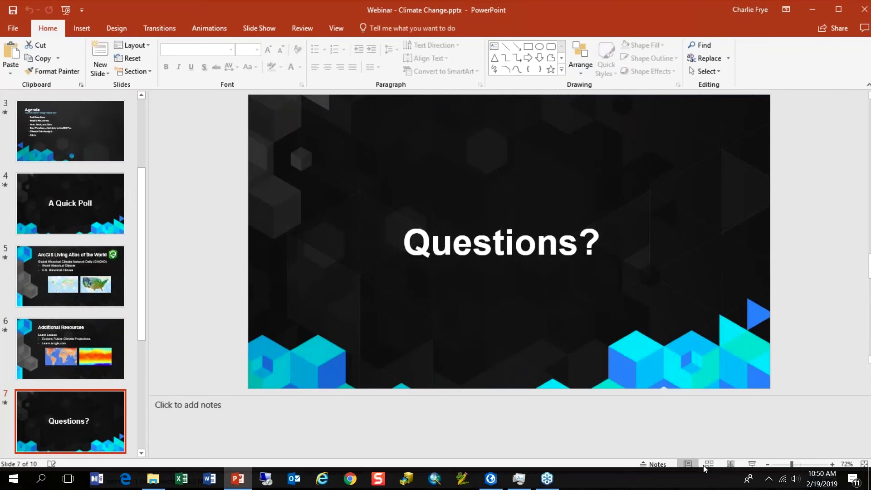
left_click(752, 463)
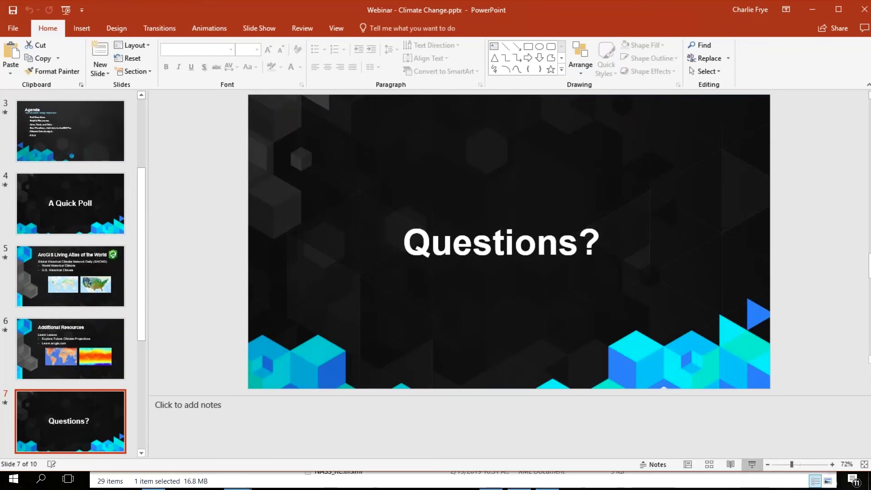